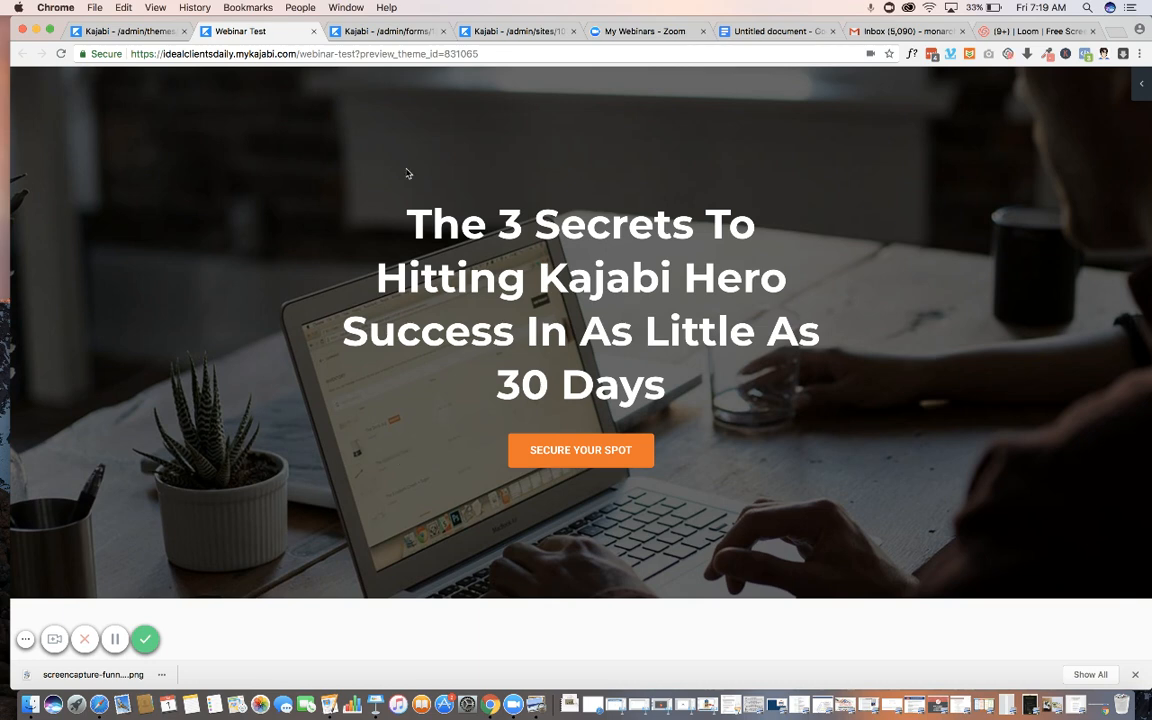
# Switch to the Zoom web portal, start scheduling a new webinar, and set its topic to "Kajabi Webinar A".
pyautogui.click(607, 36)
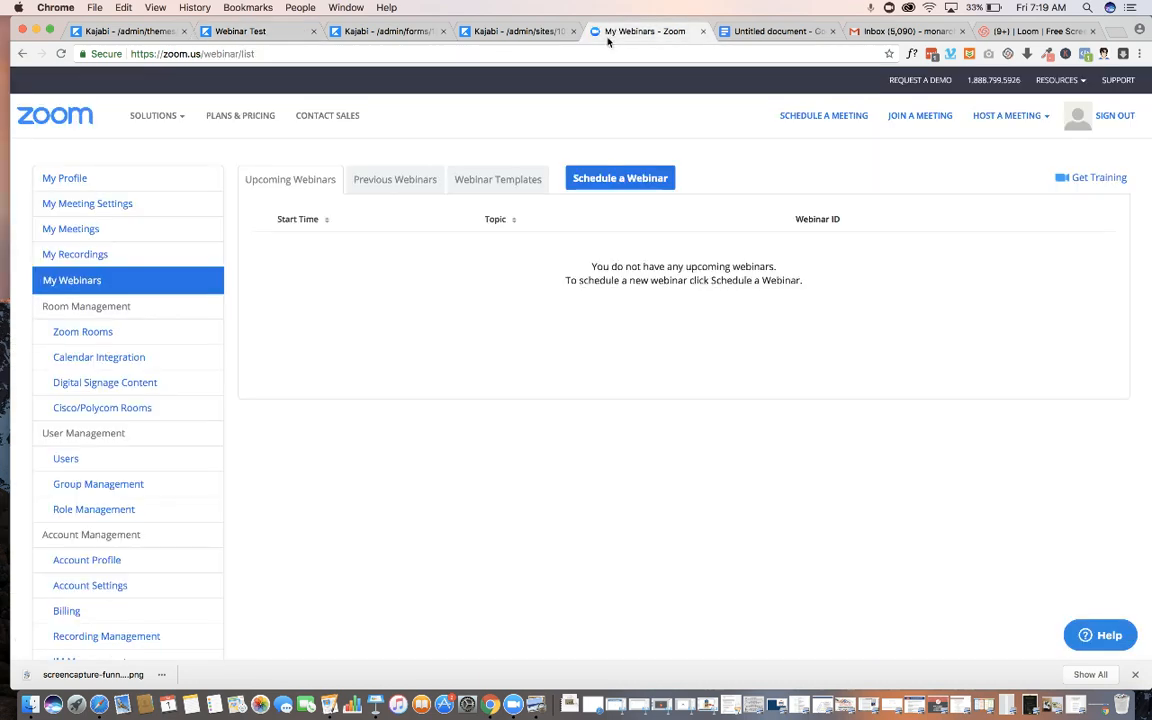
pyautogui.click(620, 179)
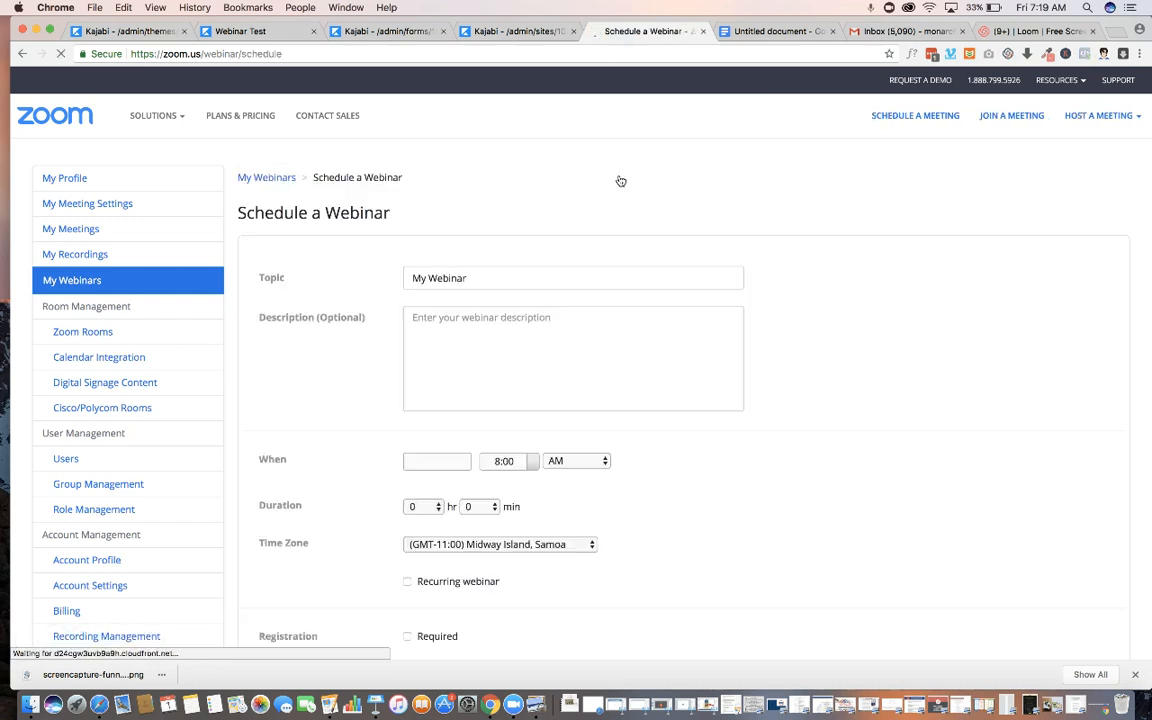
pyautogui.click(476, 352)
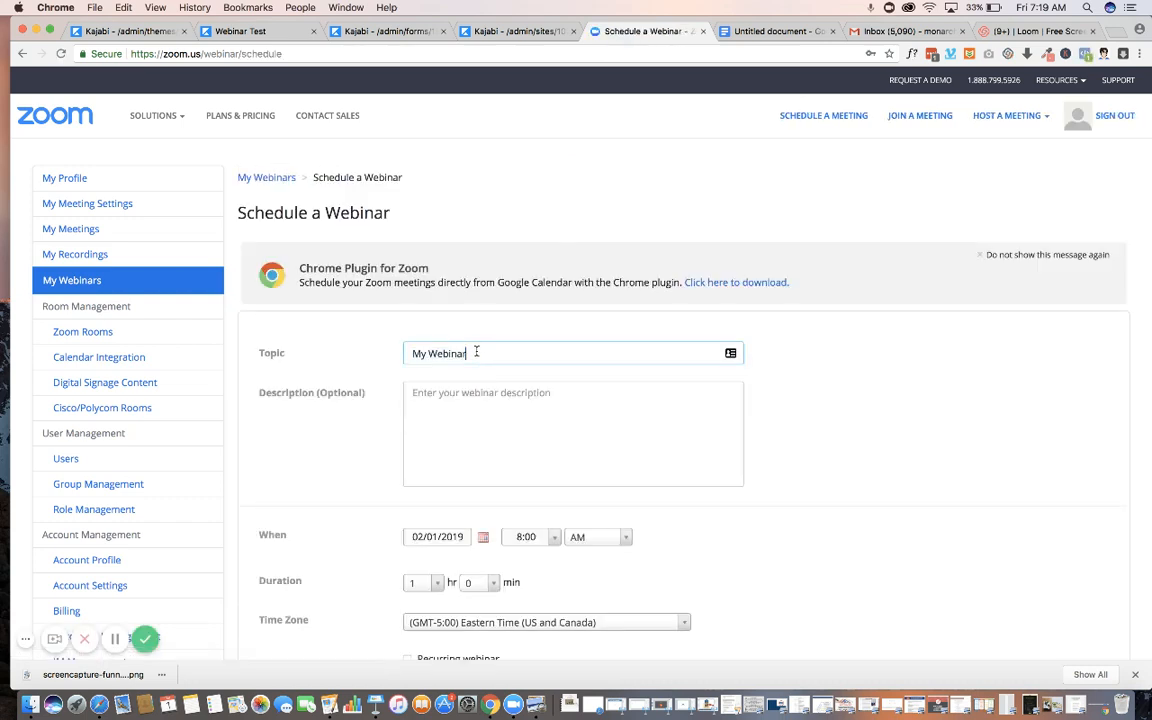
pyautogui.moveTo(488, 355); pyautogui.dragTo(375, 355)
pyautogui.write('Z')
pyautogui.press('BackSpace')
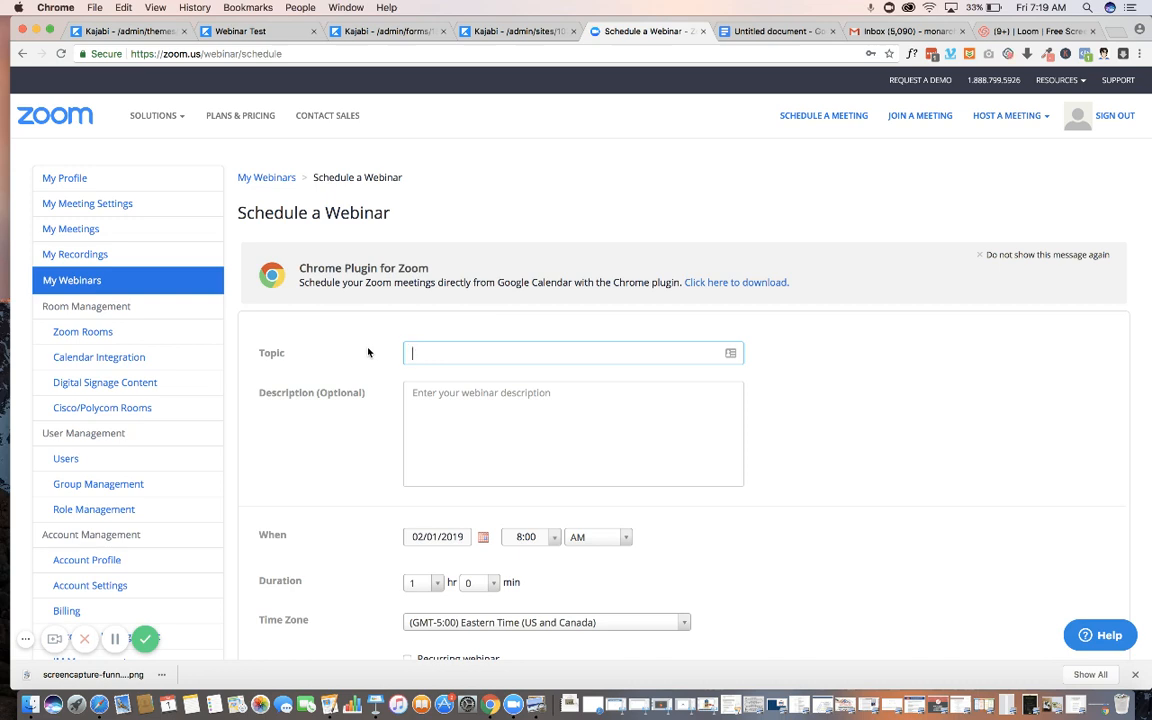
pyautogui.write('Kajabi Webinar A')
# Set the webinar's start date to 02/05/2019 and its start time to 10:00.
pyautogui.click(445, 540)
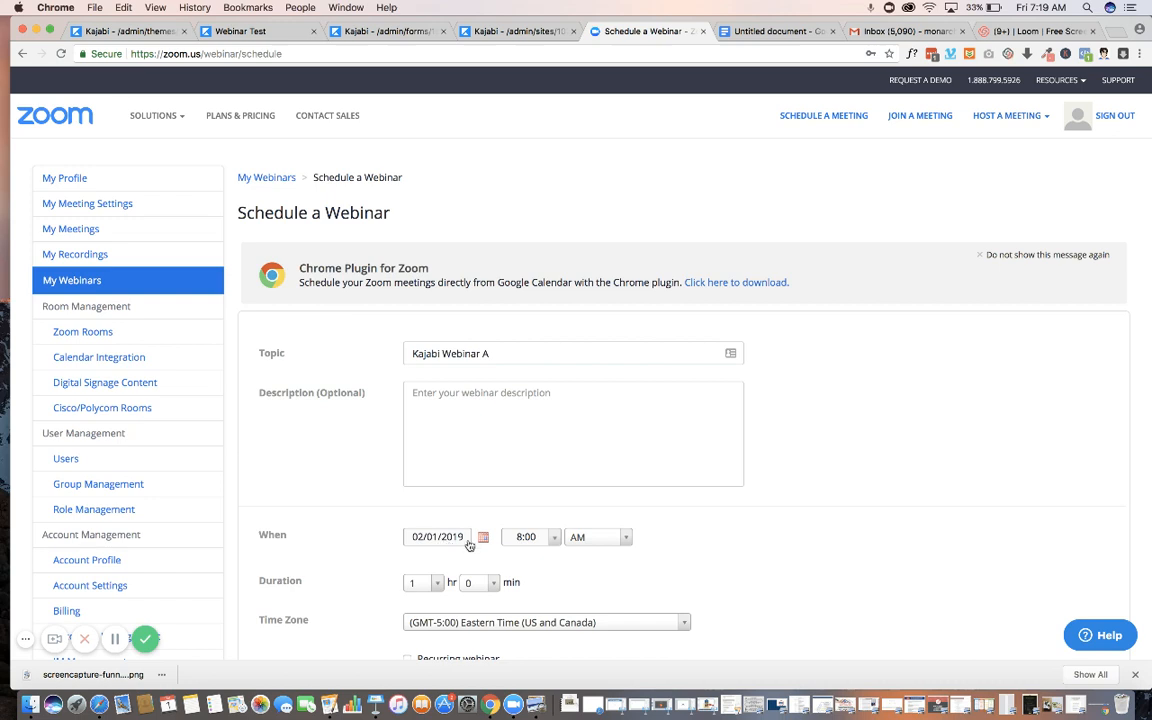
pyautogui.click(483, 538)
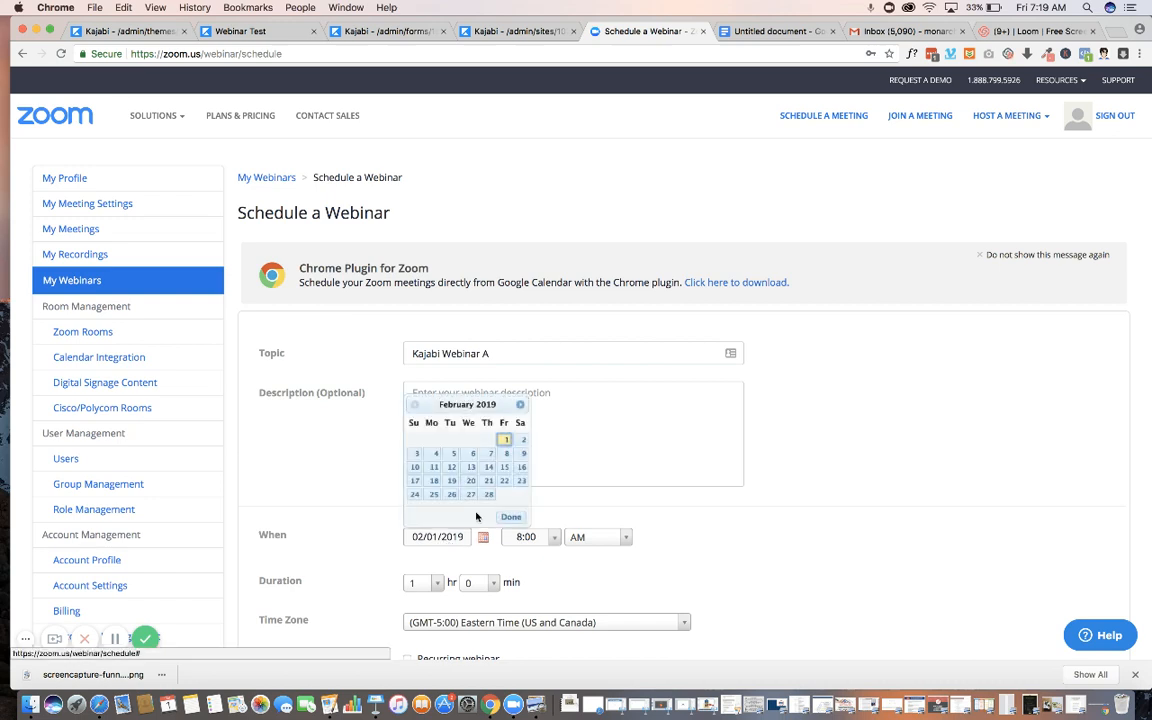
pyautogui.click(453, 454)
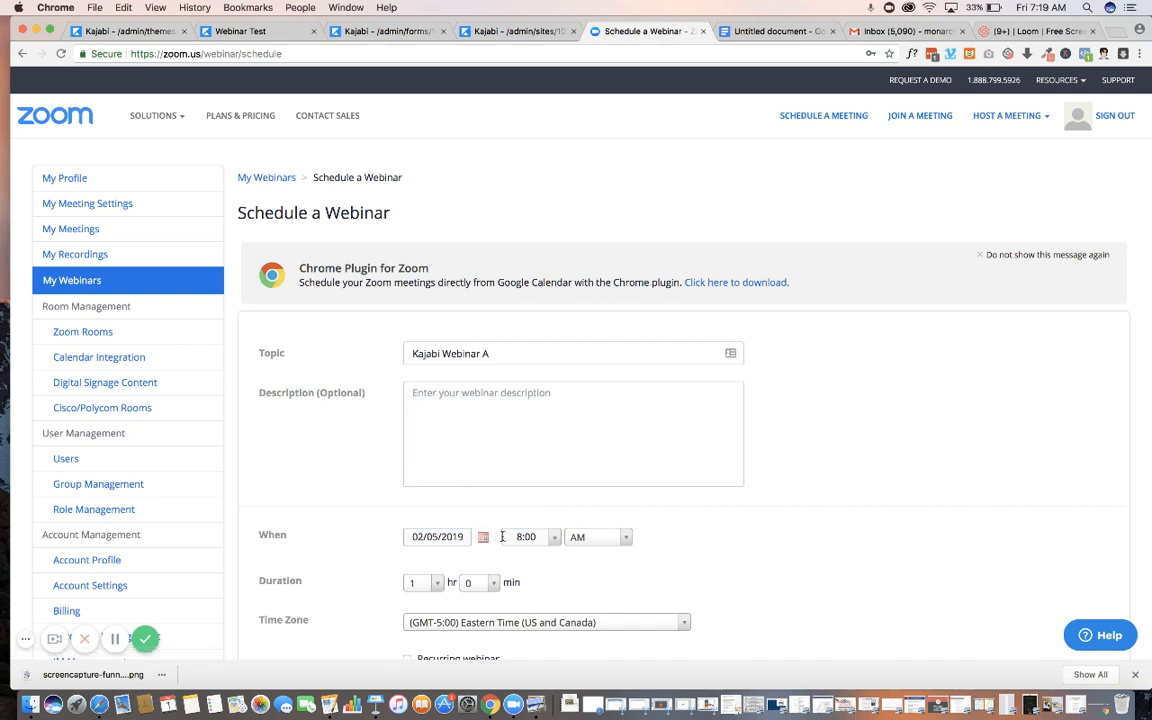
pyautogui.click(538, 538)
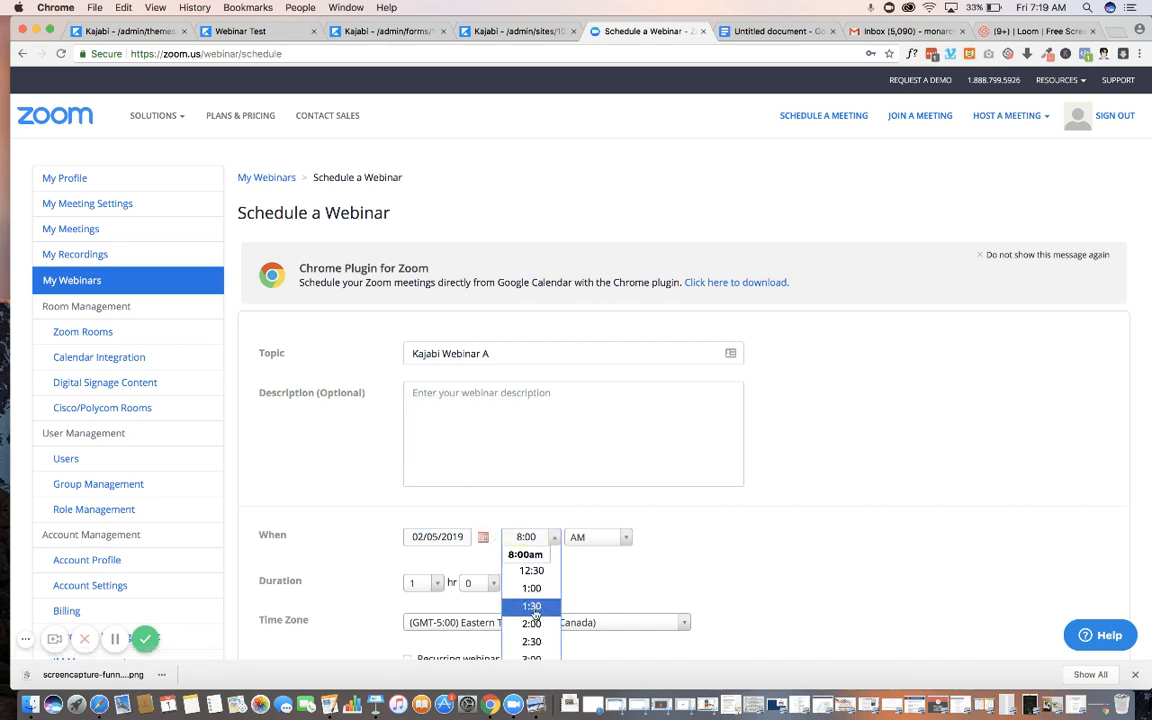
pyautogui.moveTo(523, 536); pyautogui.dragTo(506, 535)
pyautogui.write('10')
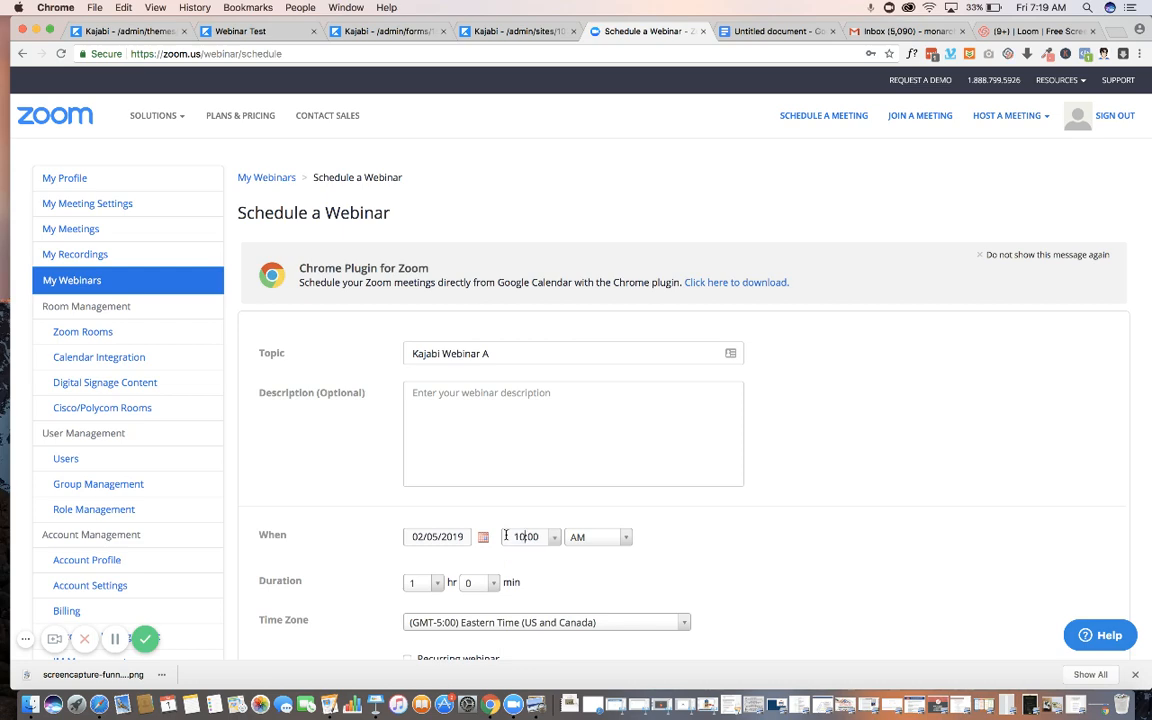
pyautogui.click(895, 593)
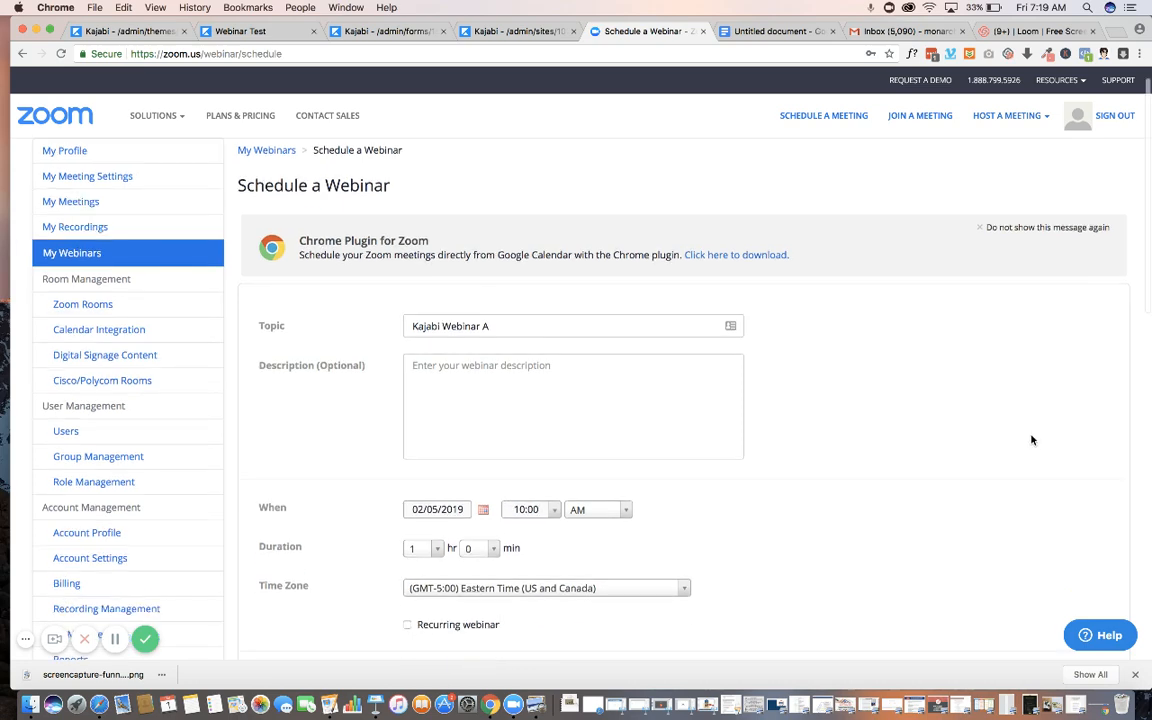
# Submit the completed form to schedule Kajabi Webinar A.
pyautogui.scroll(-10, 1032, 440)
pyautogui.scroll(-3, 770, 520)
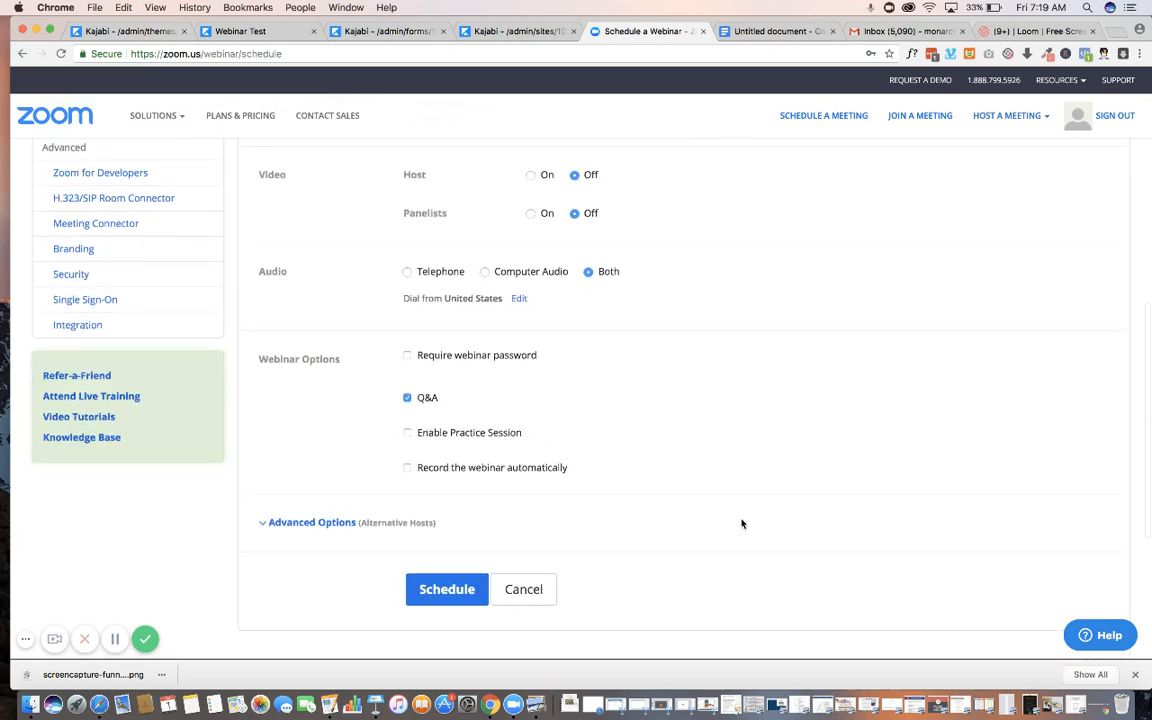
pyautogui.click(460, 514)
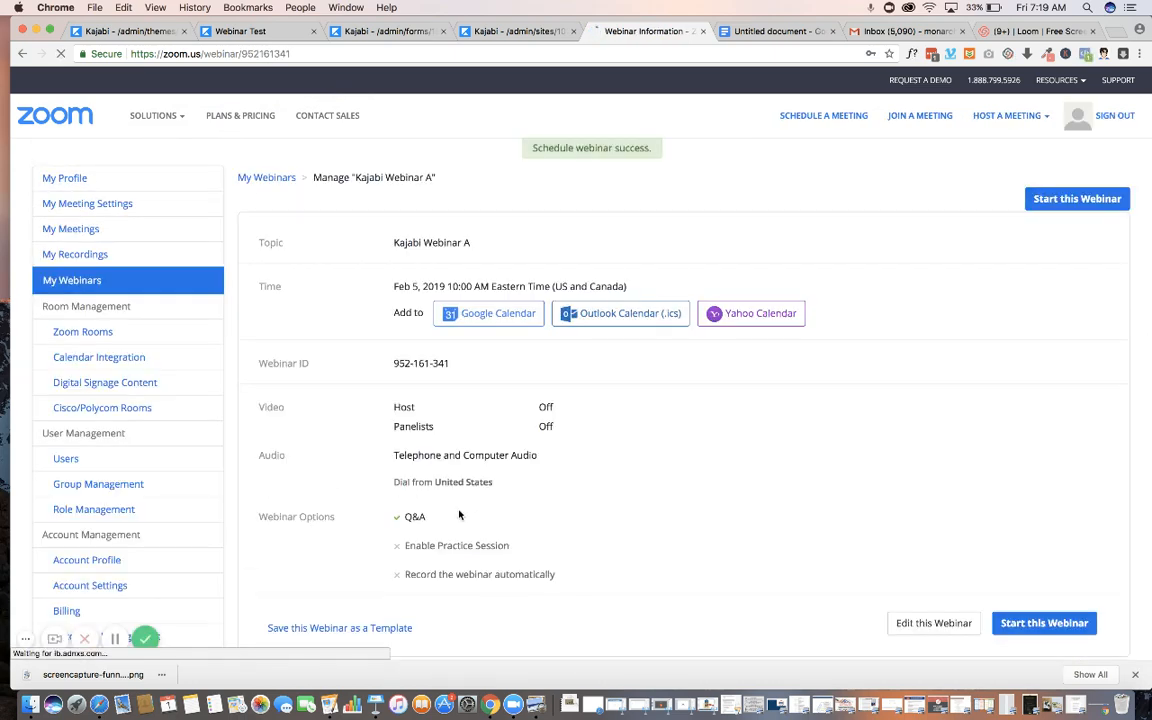
# Copy Kajabi Webinar A's join link and paste it after a dash on the first February 05, 2019 line of the Google Docs document.
pyautogui.scroll(-5, 460, 514)
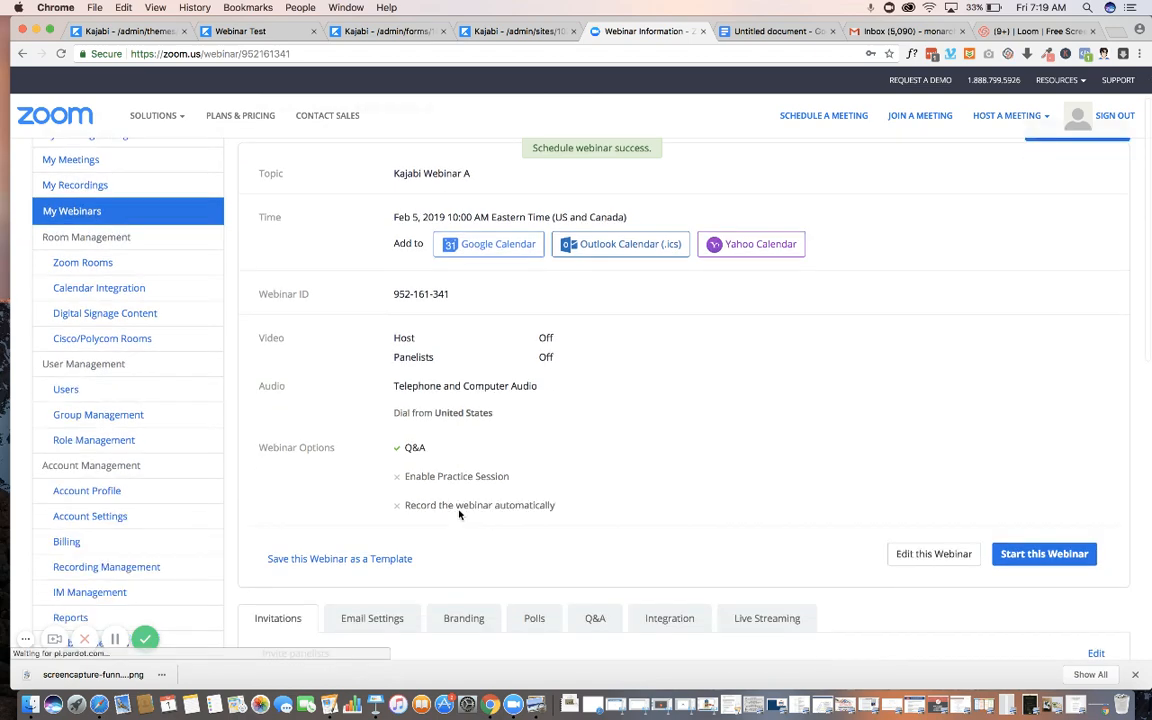
pyautogui.click(628, 497)
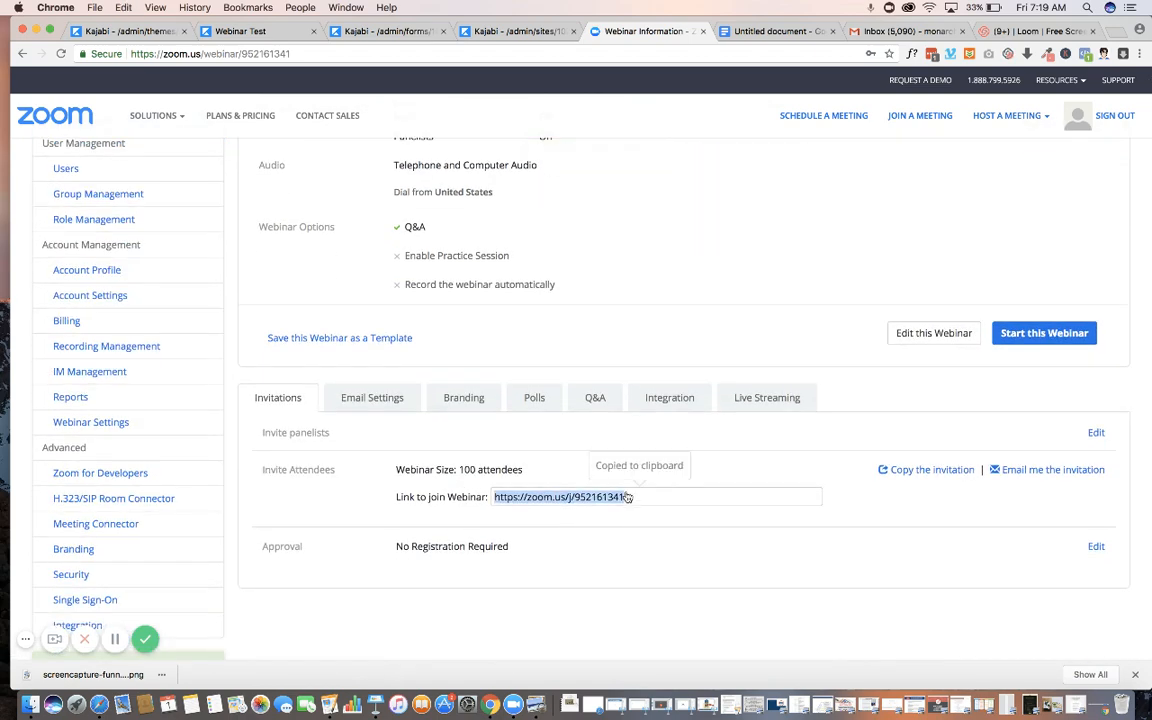
pyautogui.click(778, 31)
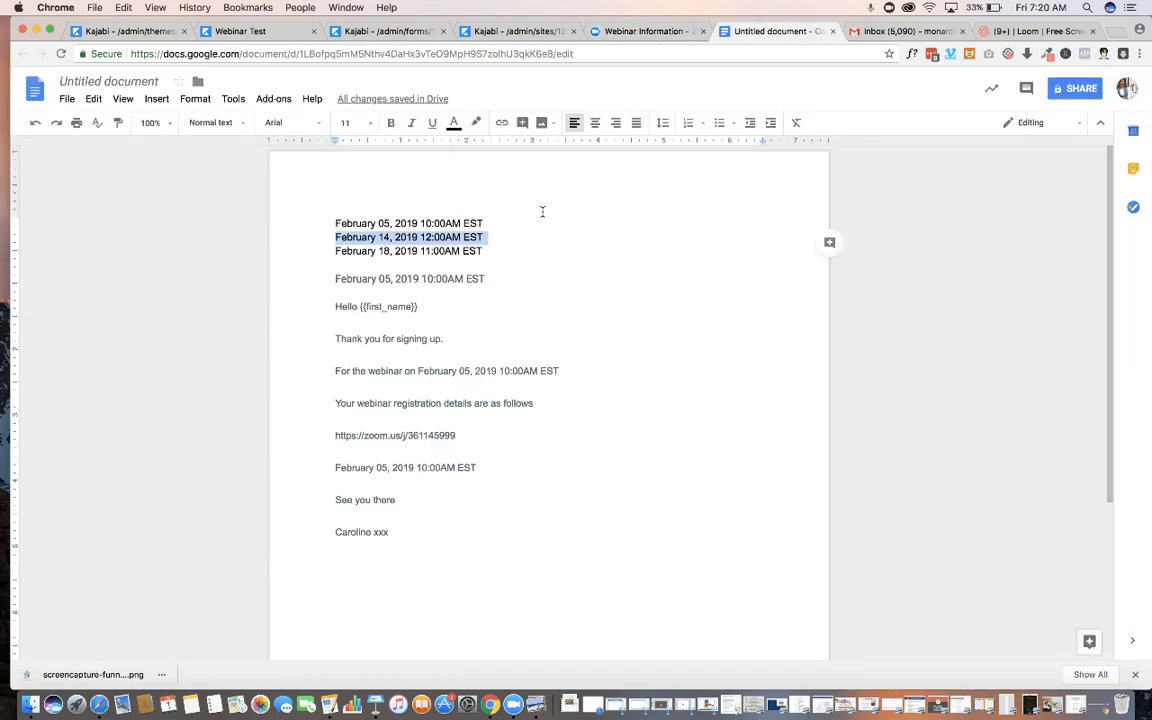
pyautogui.click(501, 223)
pyautogui.write('-')
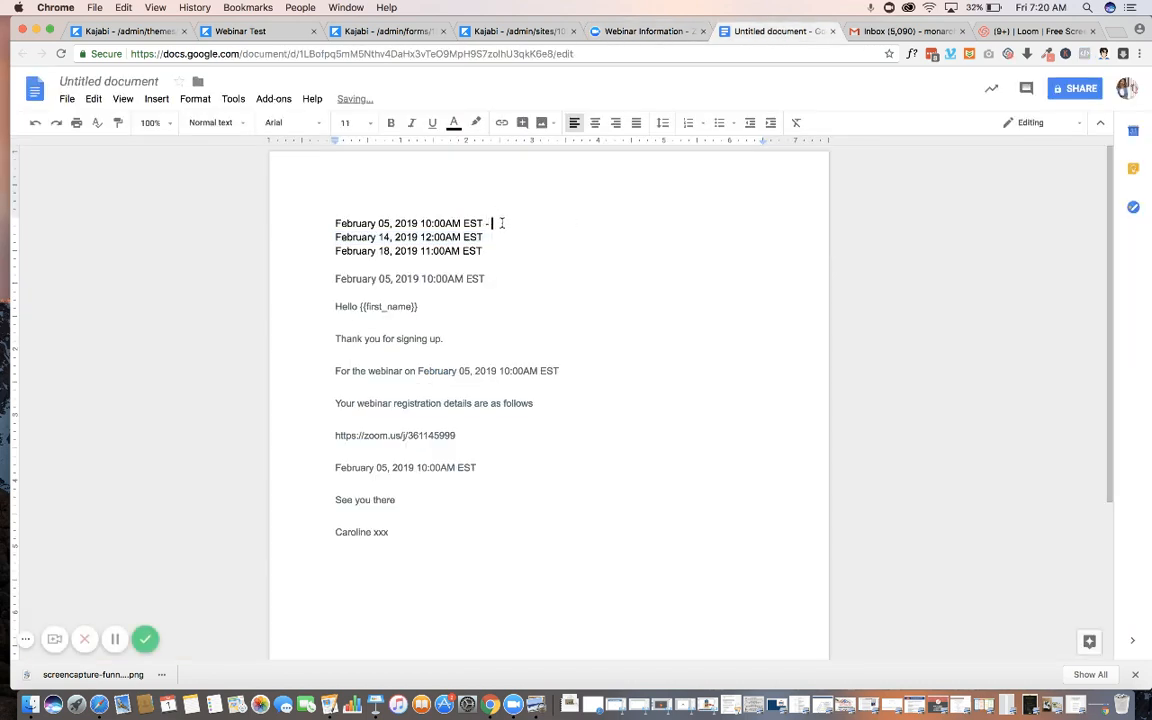
pyautogui.press('super+v')
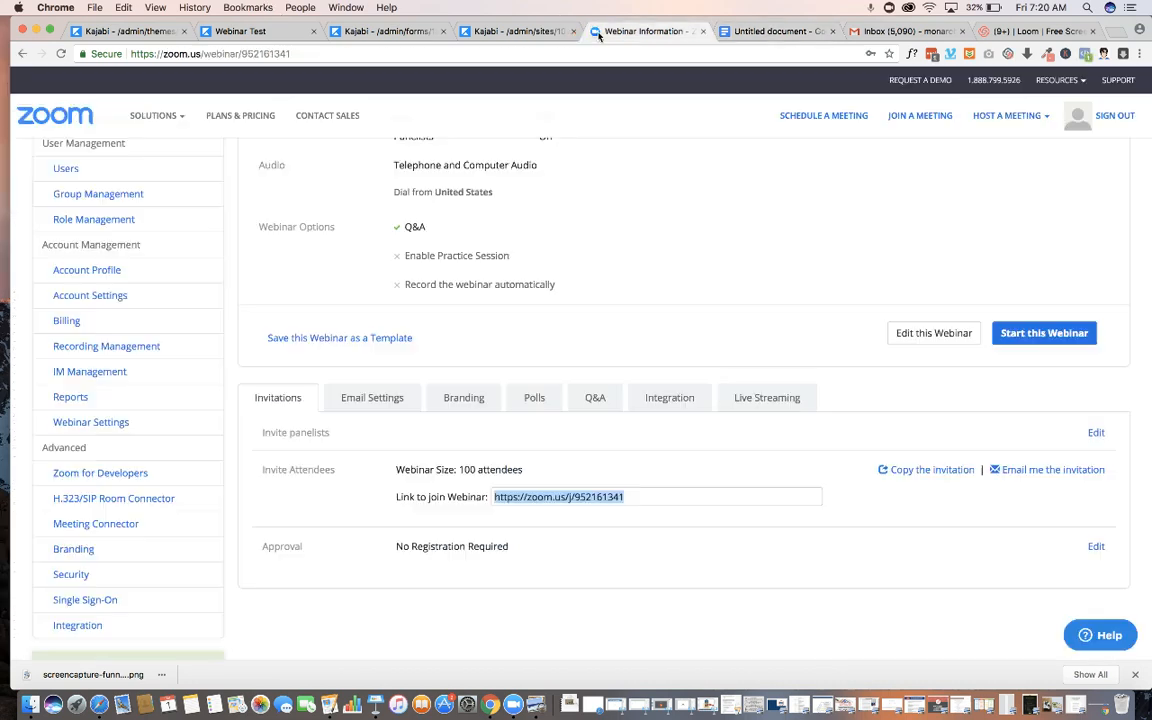
# Return to the webinar list in Zoom and start scheduling another webinar with the topic "Kajabi Webinar BB".
pyautogui.click(598, 34)
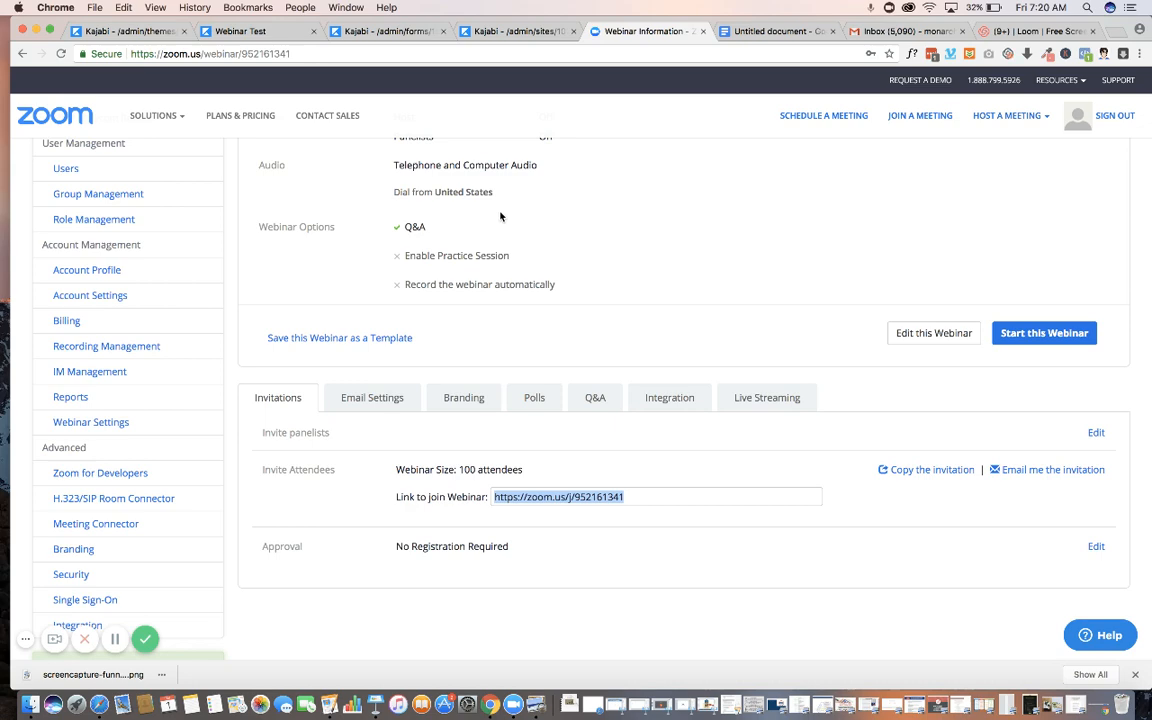
pyautogui.click(584, 212)
pyautogui.scroll(3, 584, 212)
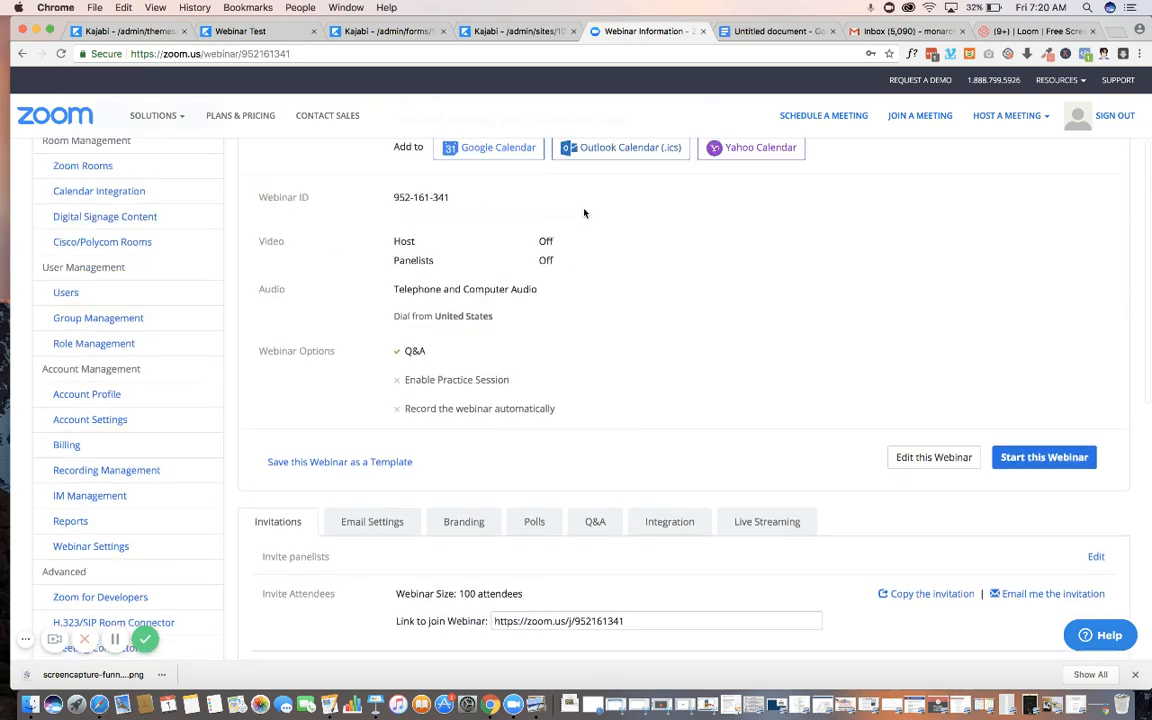
pyautogui.scroll(4, 584, 212)
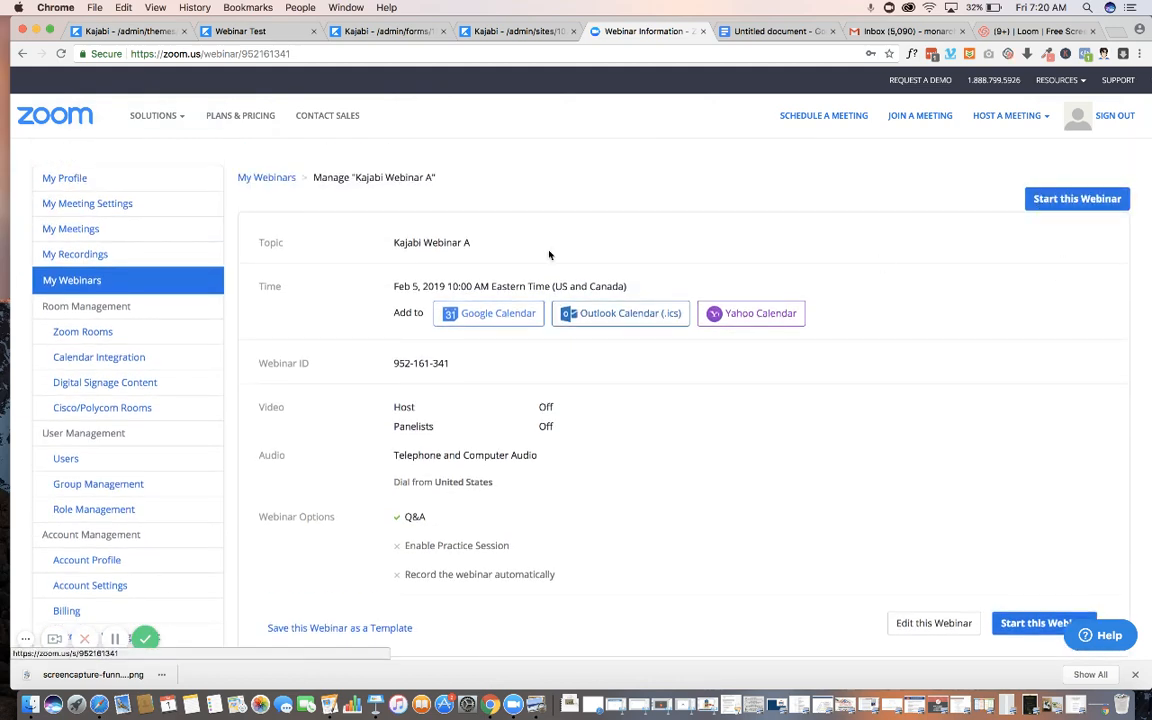
pyautogui.click(62, 280)
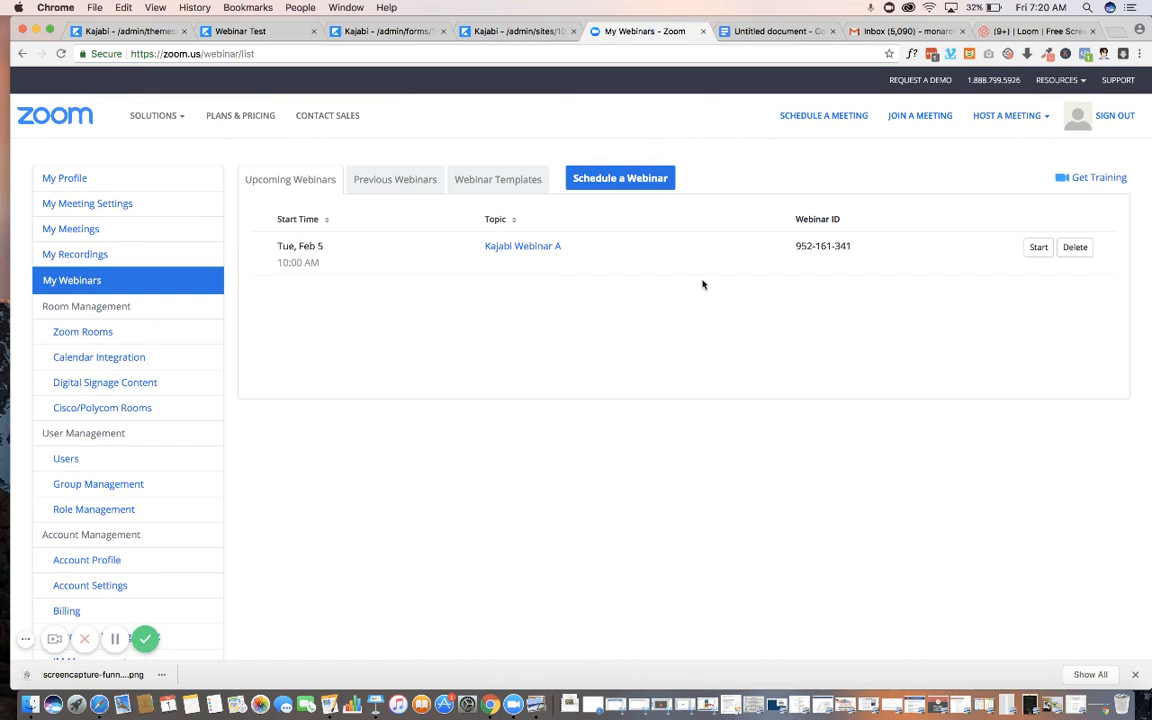
pyautogui.click(601, 190)
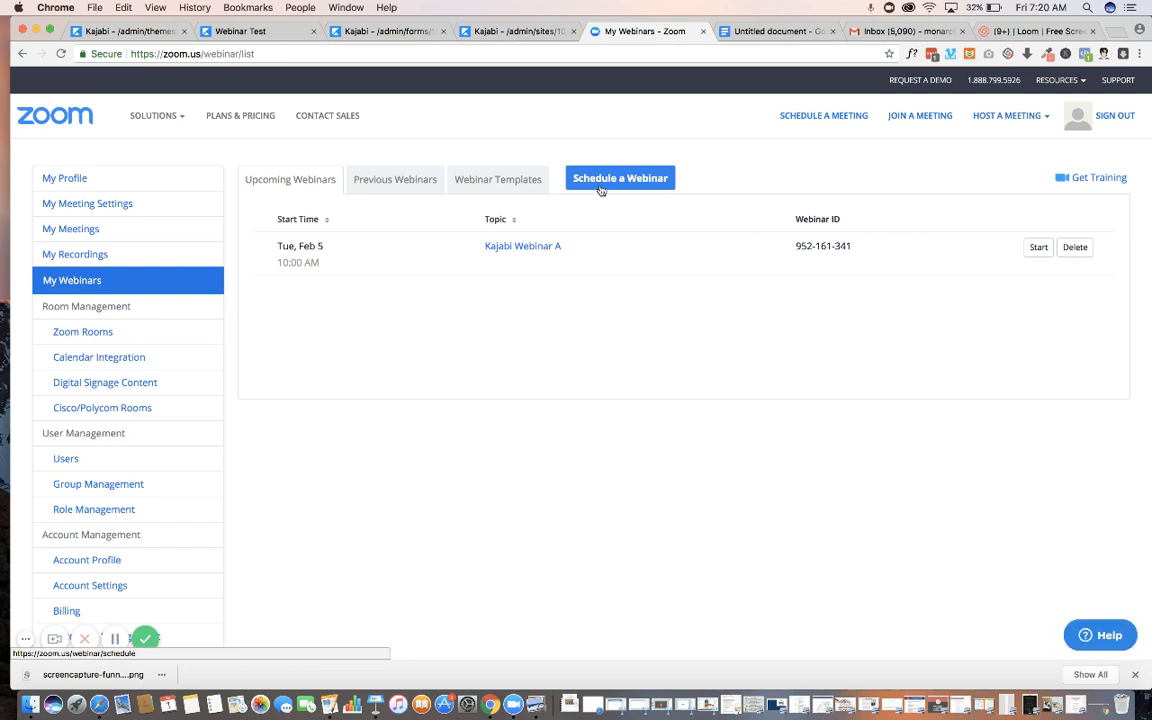
pyautogui.click(601, 190)
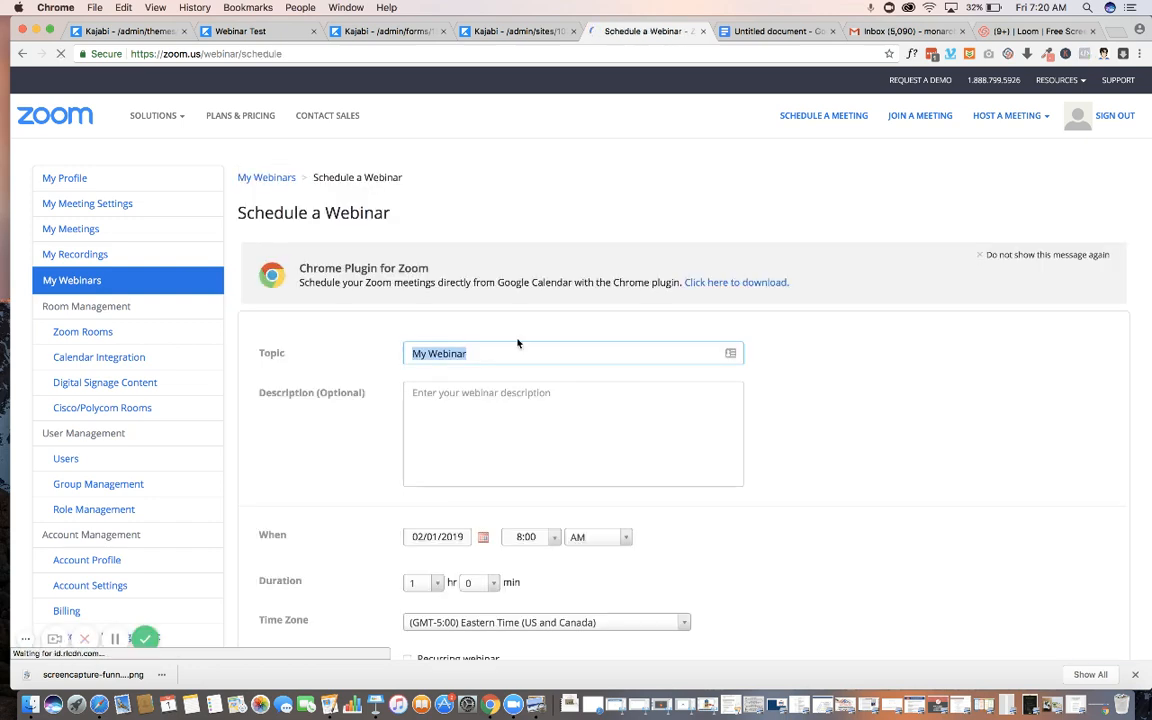
pyautogui.write('Ka')
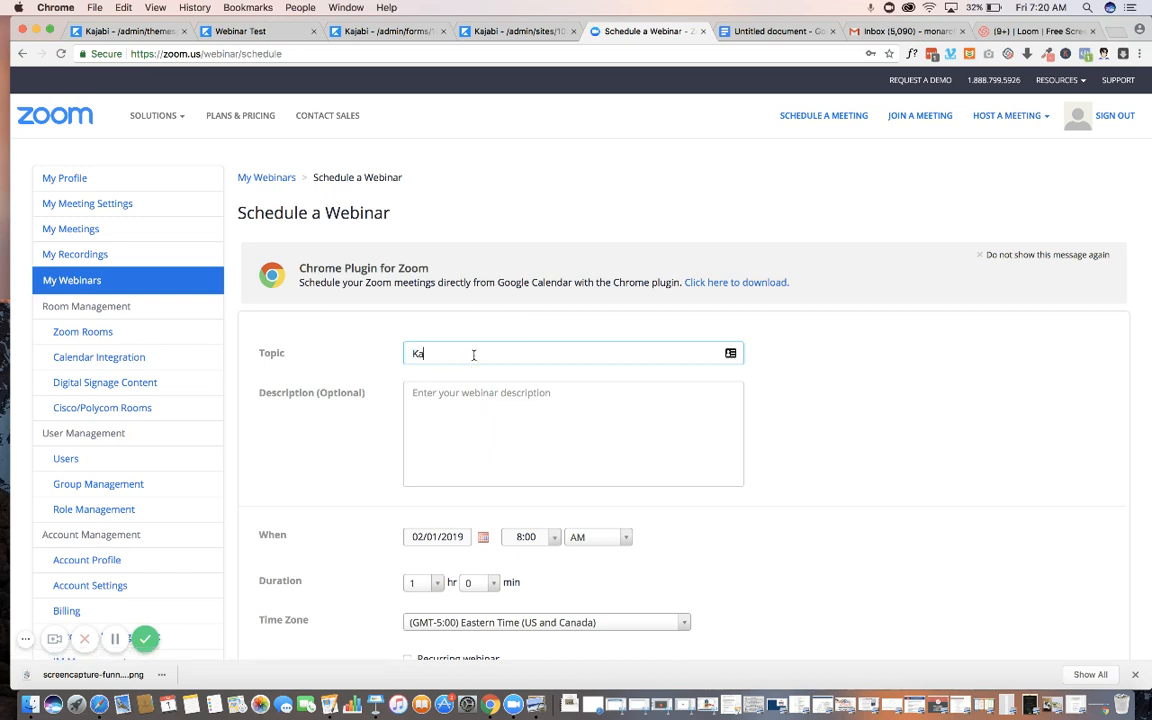
pyautogui.write('jabi Webinar BB')
# Set the second webinar's start to 02/14/2019 at 12:00 PM.
pyautogui.click(485, 538)
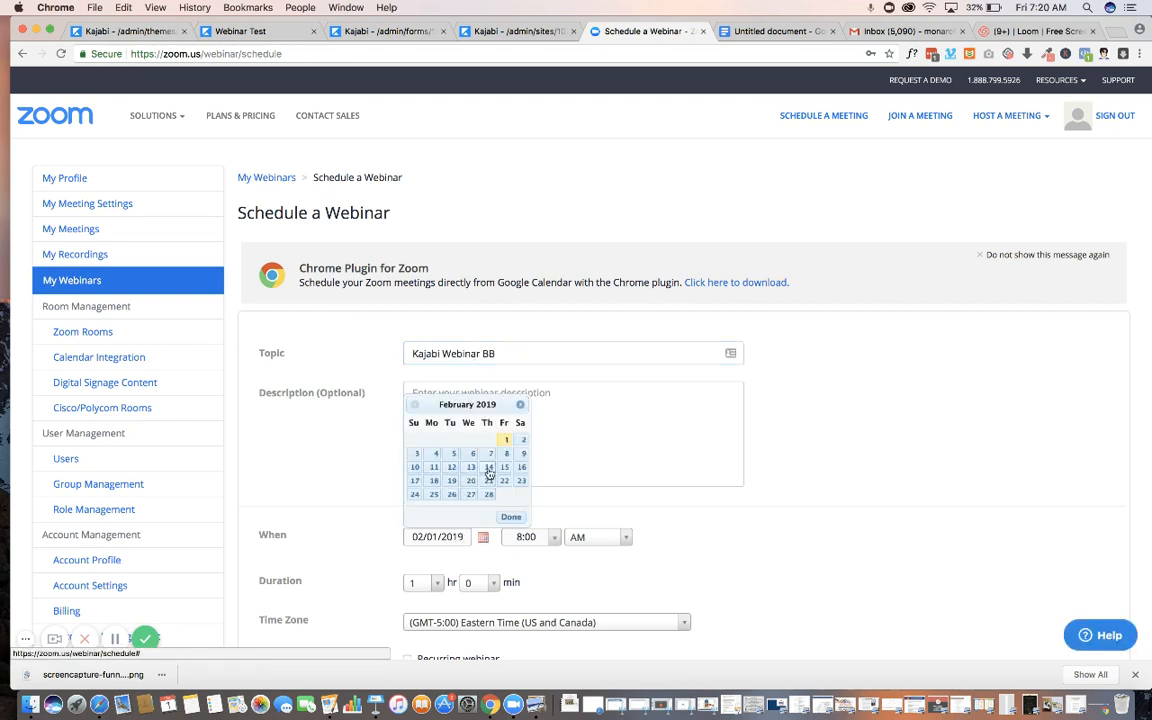
pyautogui.click(488, 467)
pyautogui.click(526, 537)
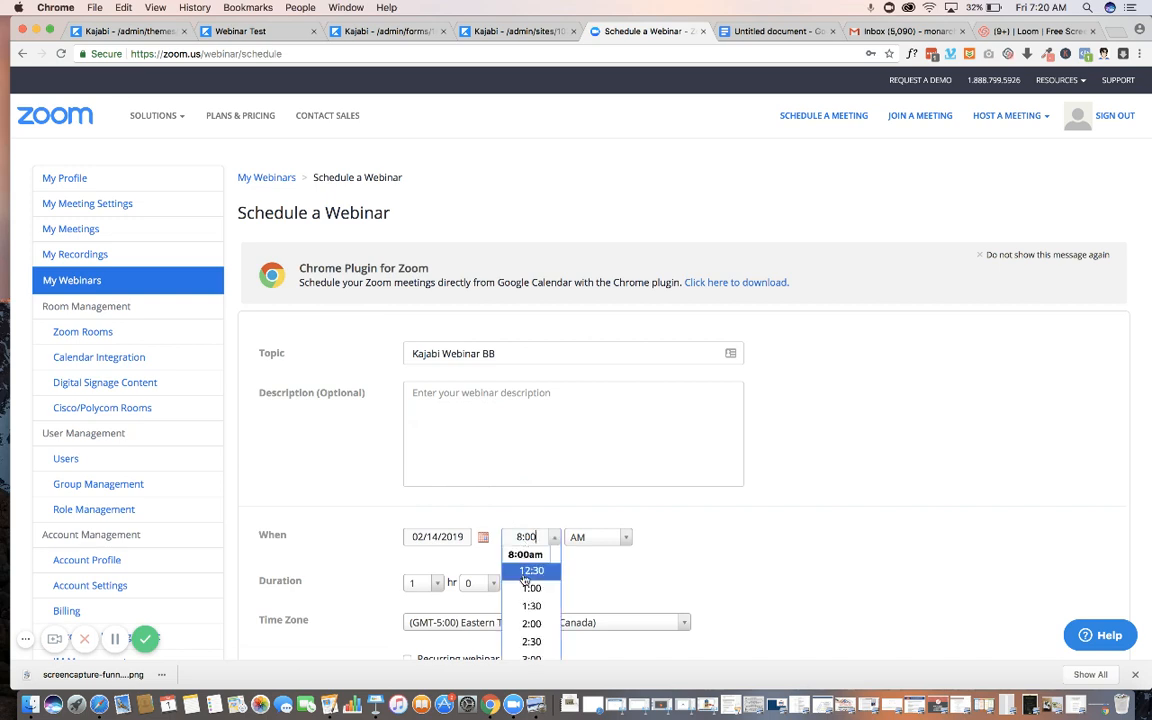
pyautogui.click(531, 570)
pyautogui.click(533, 537)
pyautogui.press('BackSpace')
pyautogui.press('BackSpace')
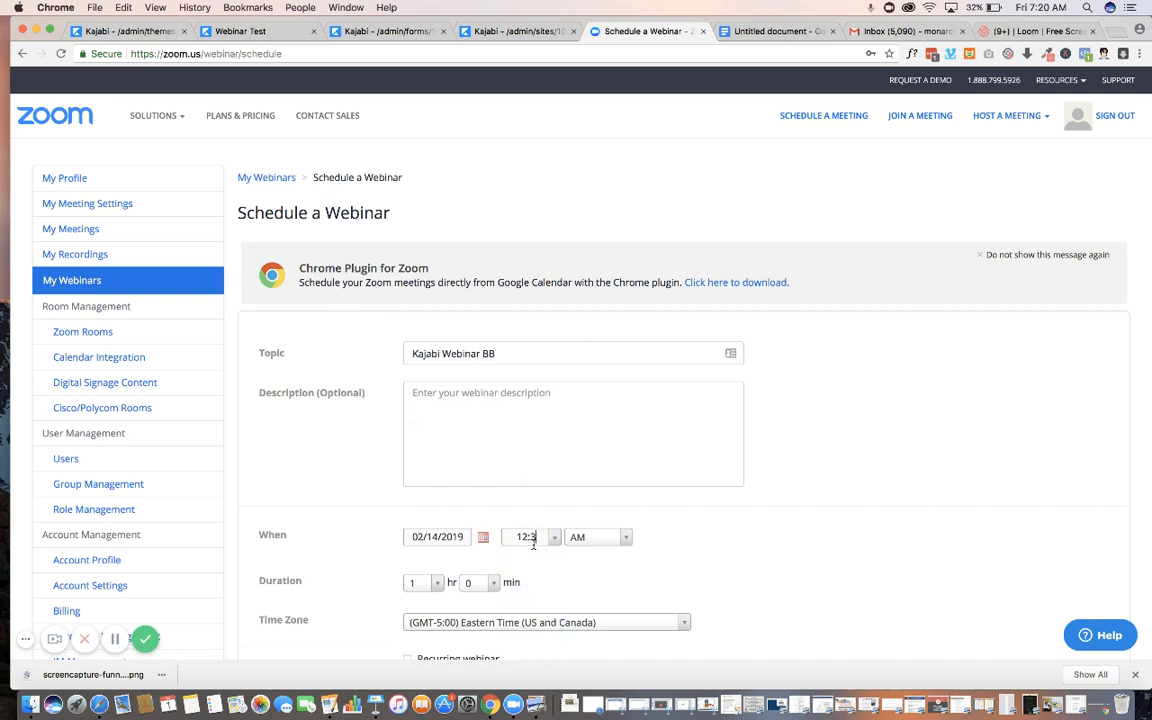
pyautogui.write('00')
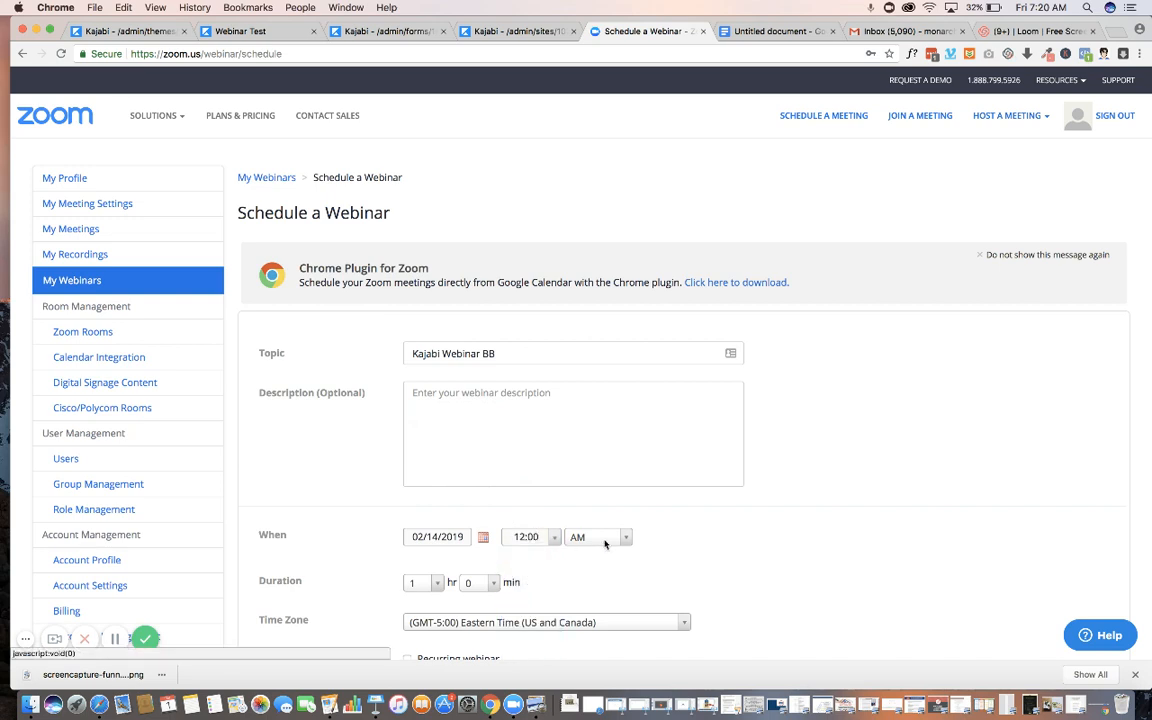
pyautogui.click(590, 537)
pyautogui.click(585, 573)
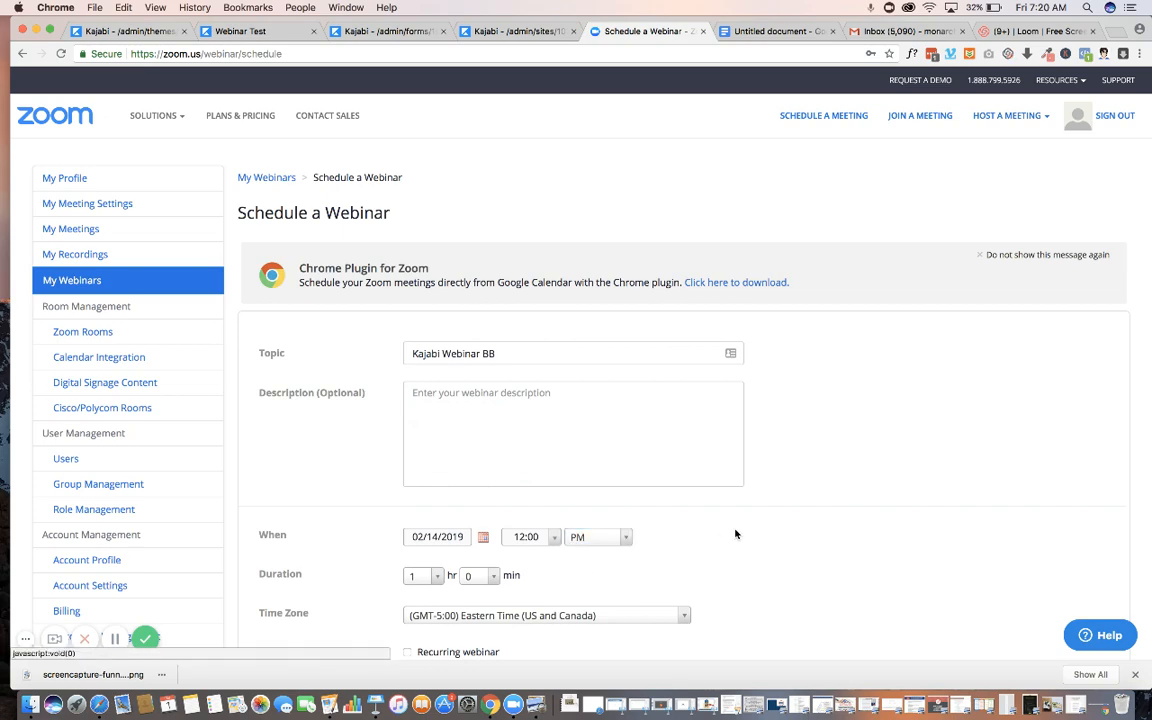
# Submit the completed form to schedule Kajabi Webinar BB.
pyautogui.scroll(-1, 735, 534)
pyautogui.scroll(-10, 735, 534)
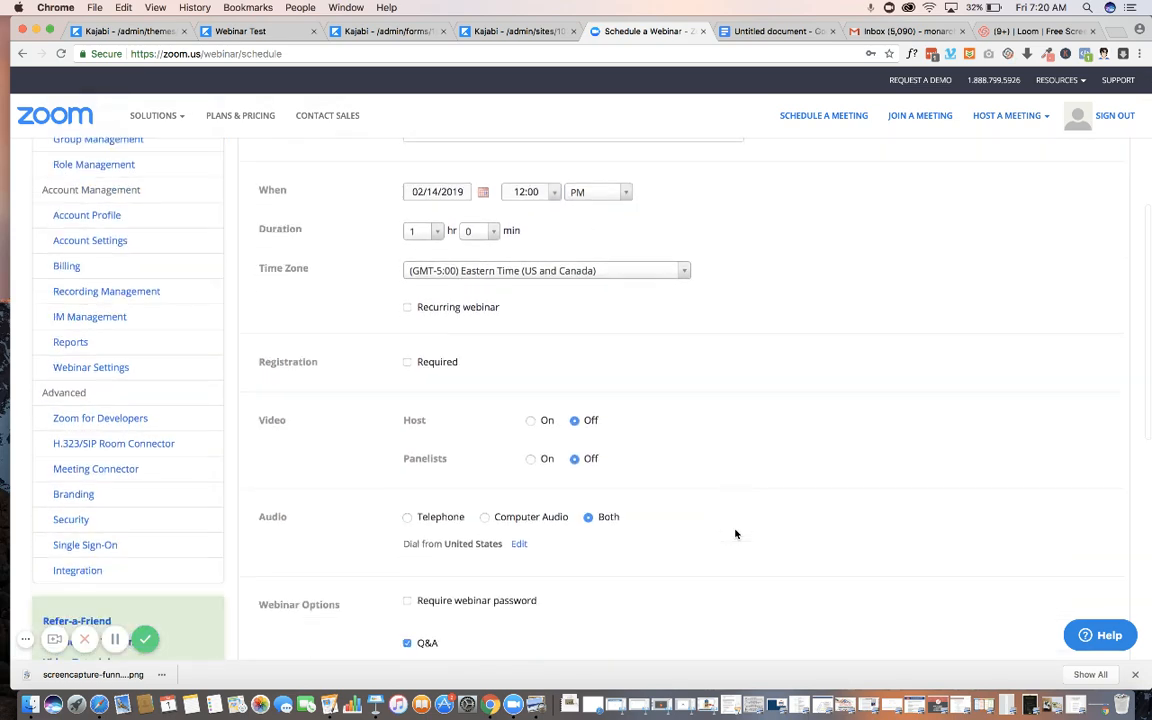
pyautogui.scroll(-1, 706, 535)
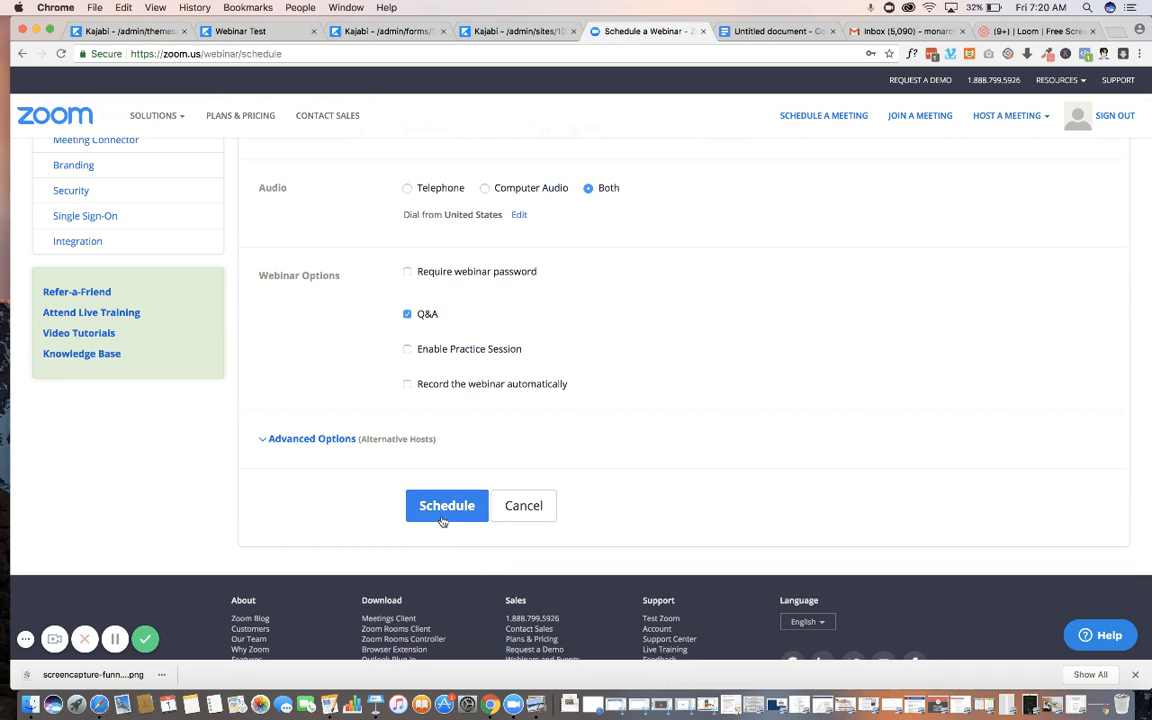
pyautogui.click(446, 506)
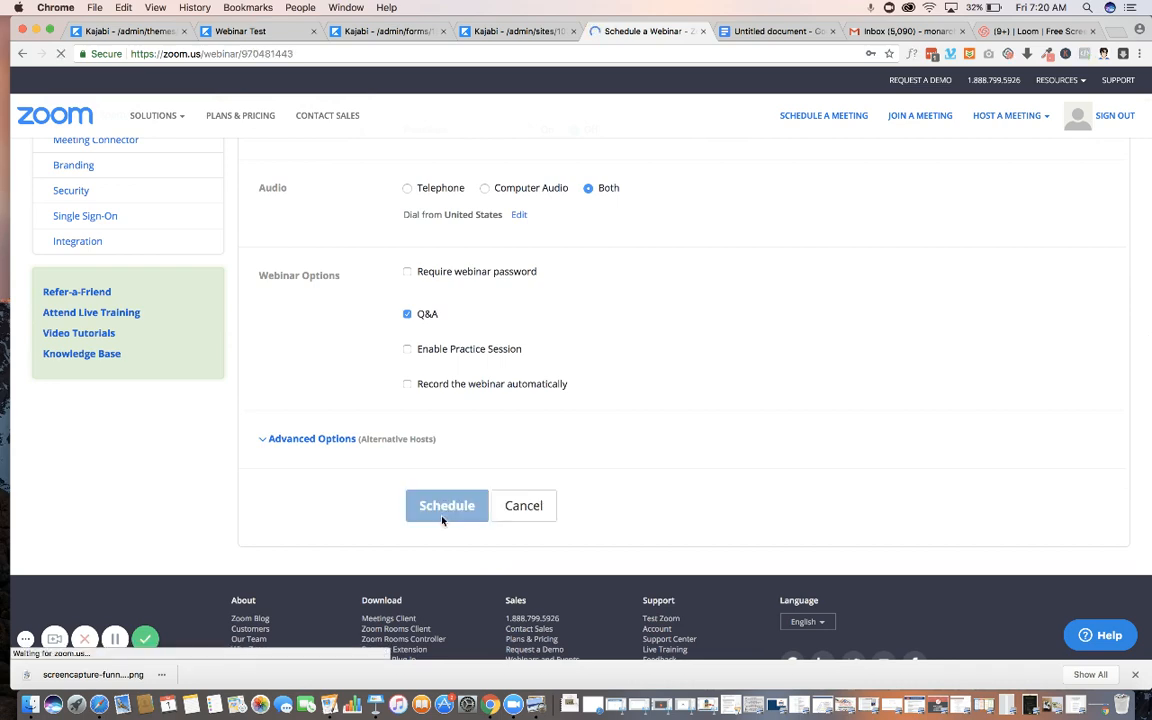
# Copy the attendee join link of Kajabi Webinar BB from its invitation details.
pyautogui.scroll(-4, 599, 473)
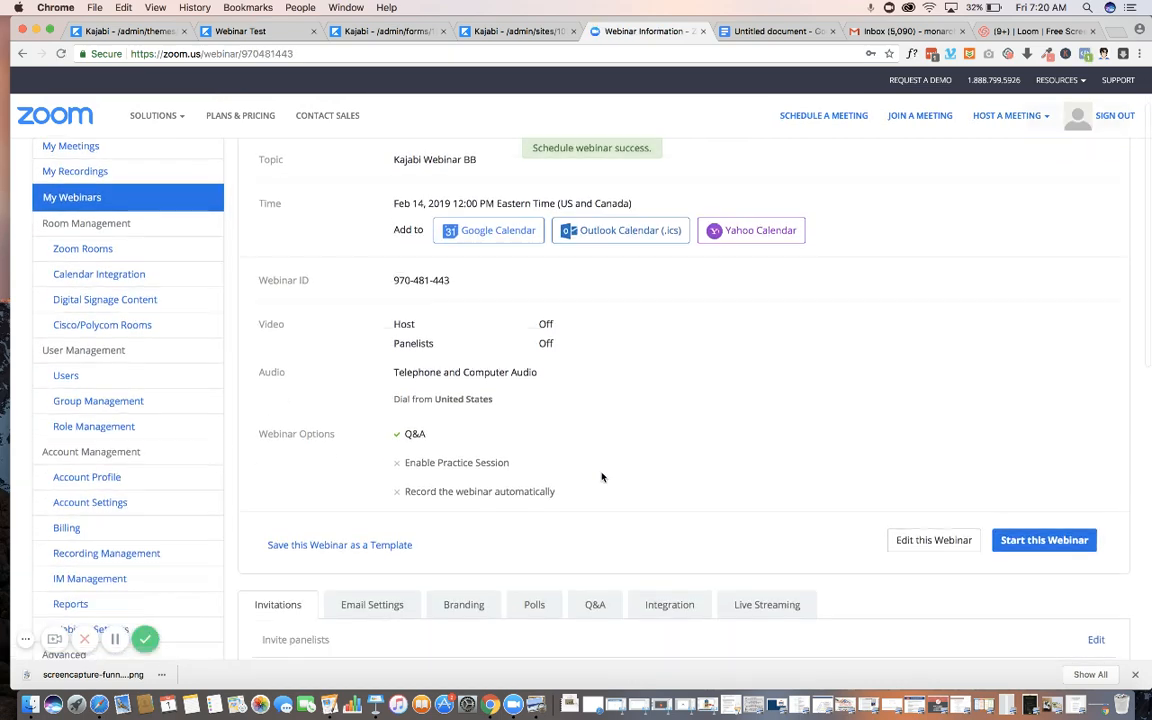
pyautogui.scroll(-3, 601, 478)
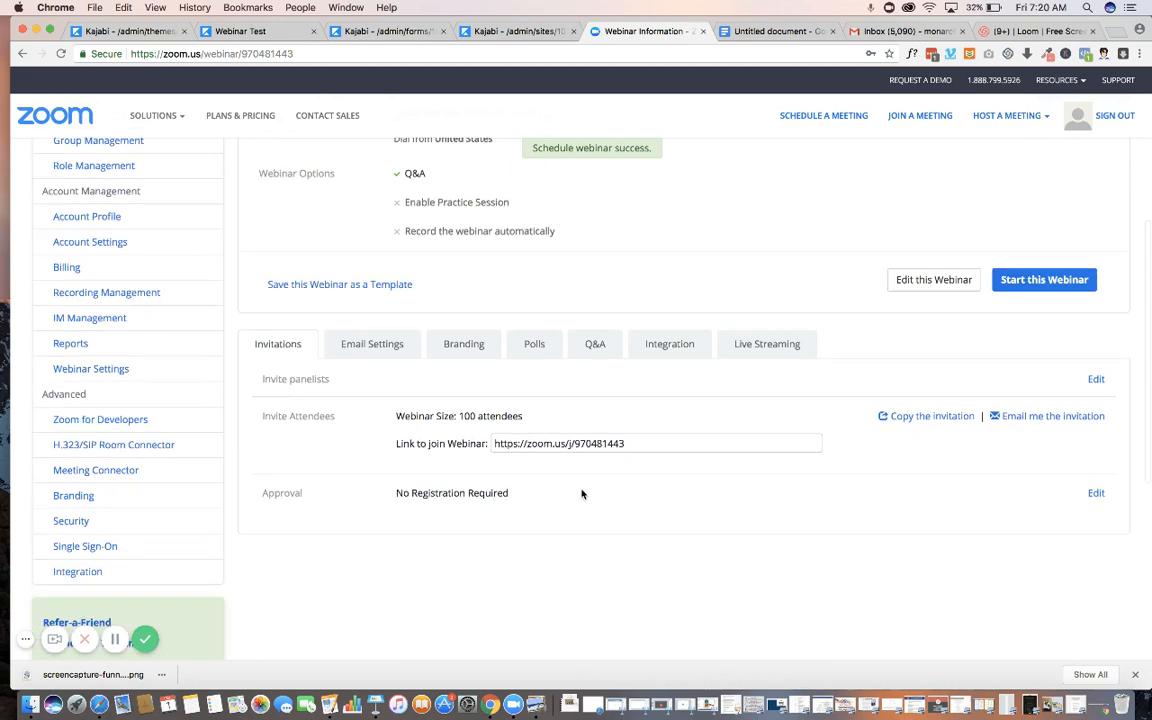
pyautogui.click(532, 447)
pyautogui.press('cmd+c')
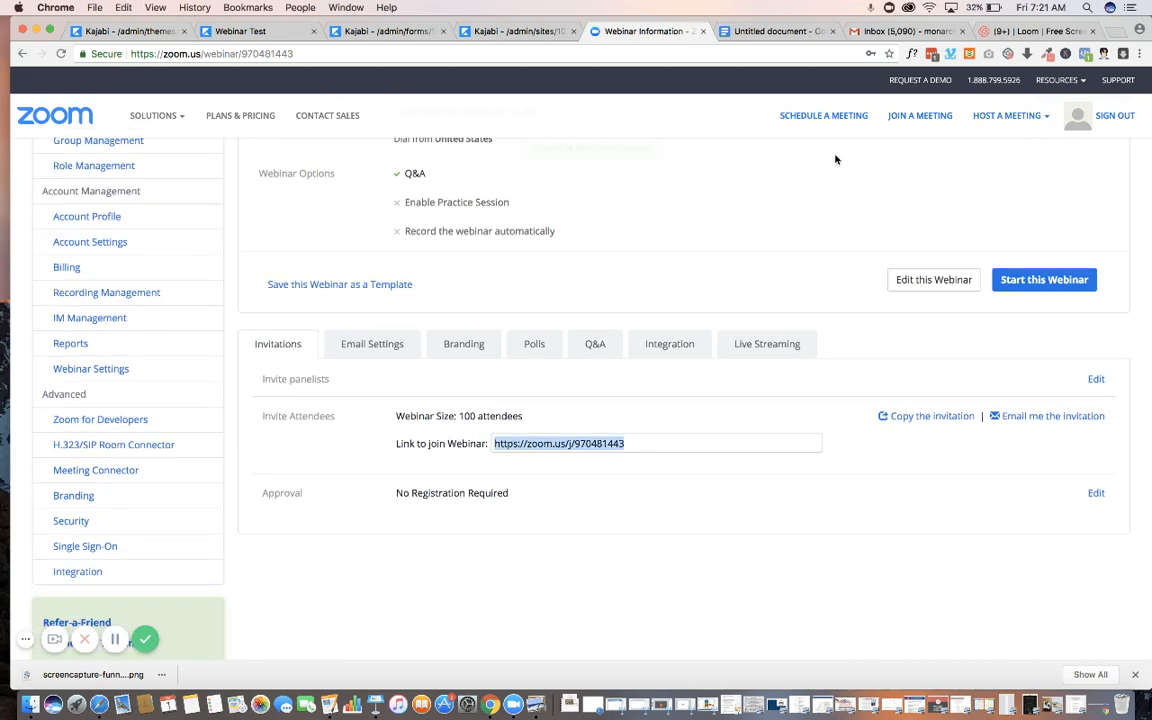
# Add a hyphen and the copied join link after the February 14, 2019 12:00AM EST line in the Google Docs document.
pyautogui.click(780, 31)
pyautogui.click(524, 237)
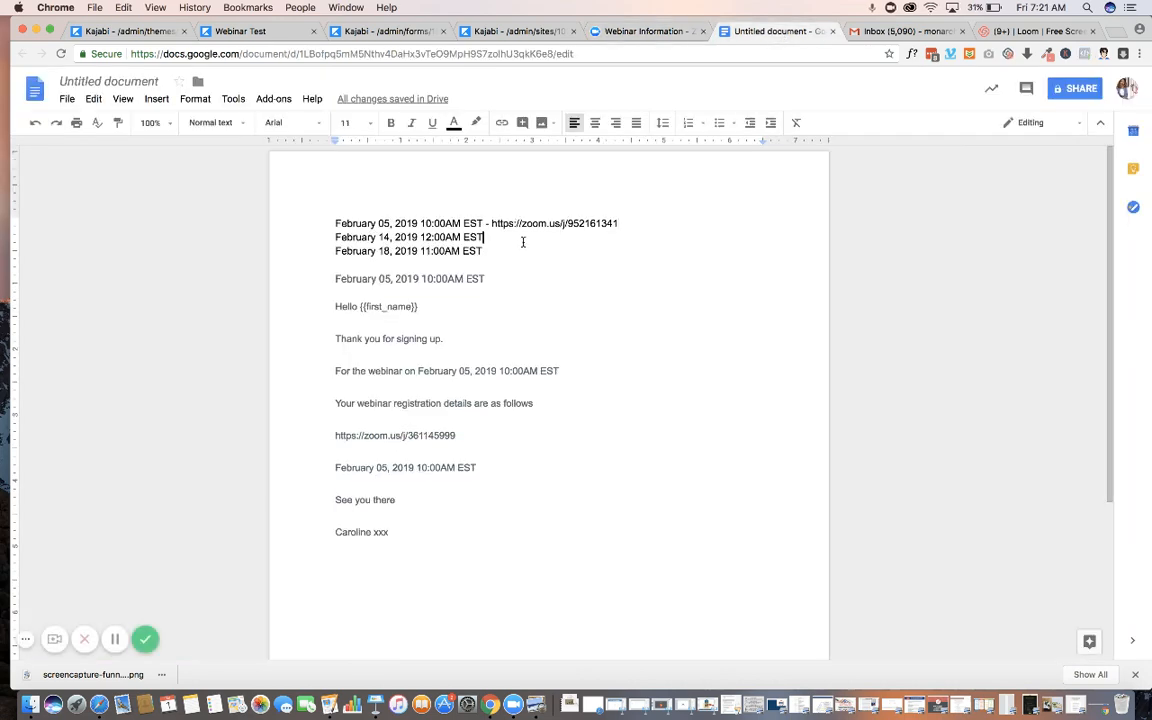
pyautogui.write('-')
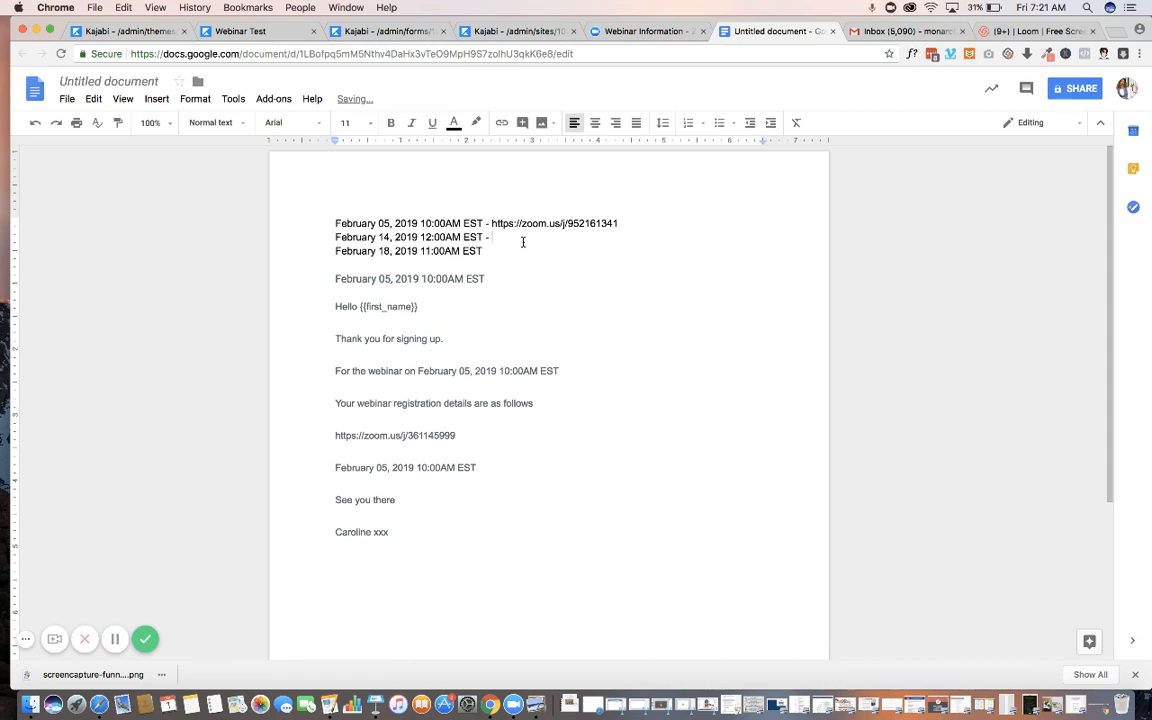
pyautogui.press('cmd+v')
# In the Kajabi landing page editor, keep the SECURE YOUR SPOT button's action as Open two step optin popup and save the page.
pyautogui.click(255, 31)
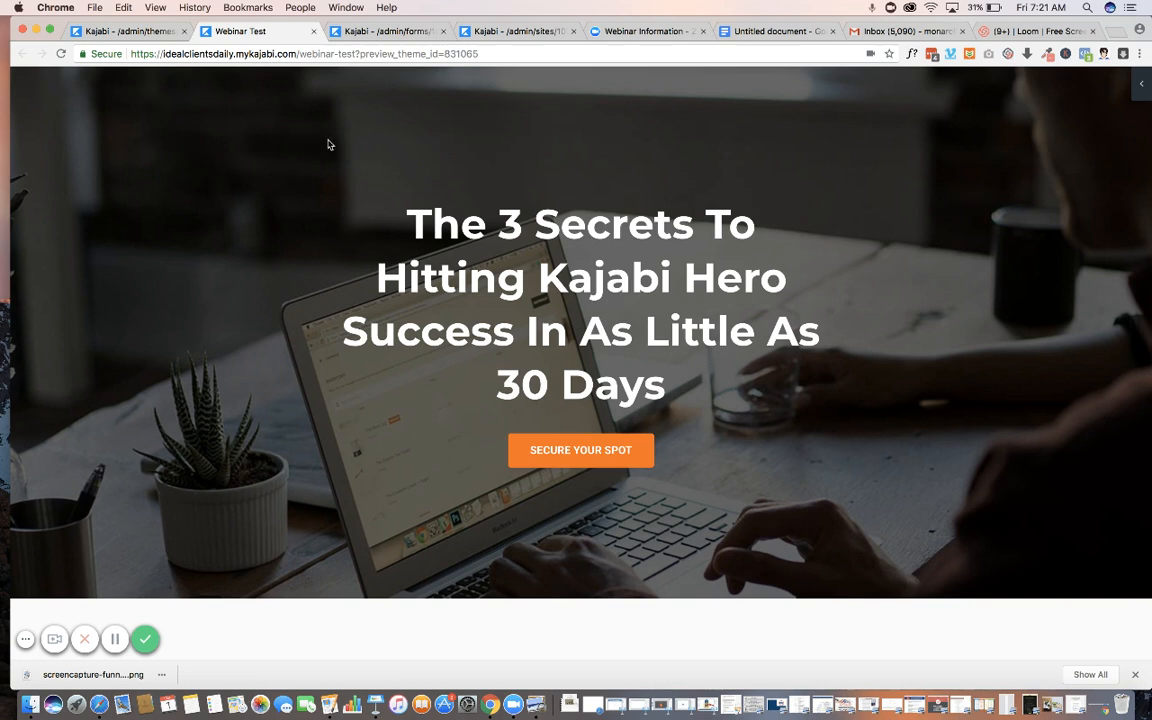
pyautogui.click(141, 33)
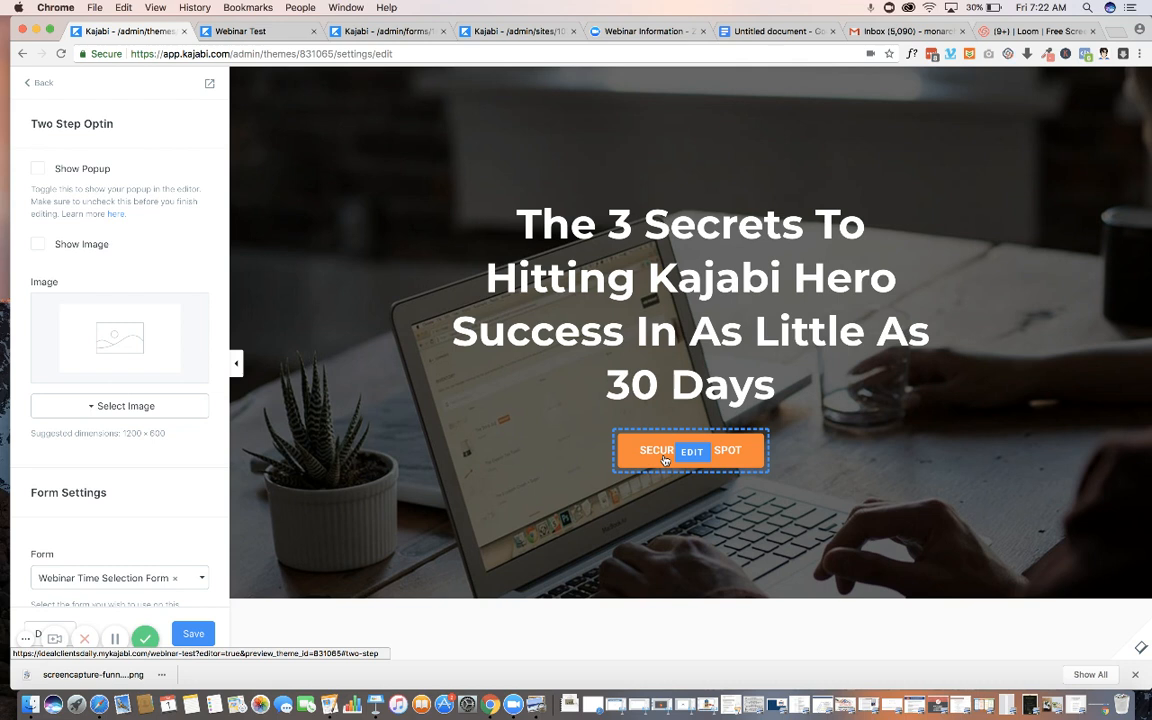
pyautogui.click(665, 460)
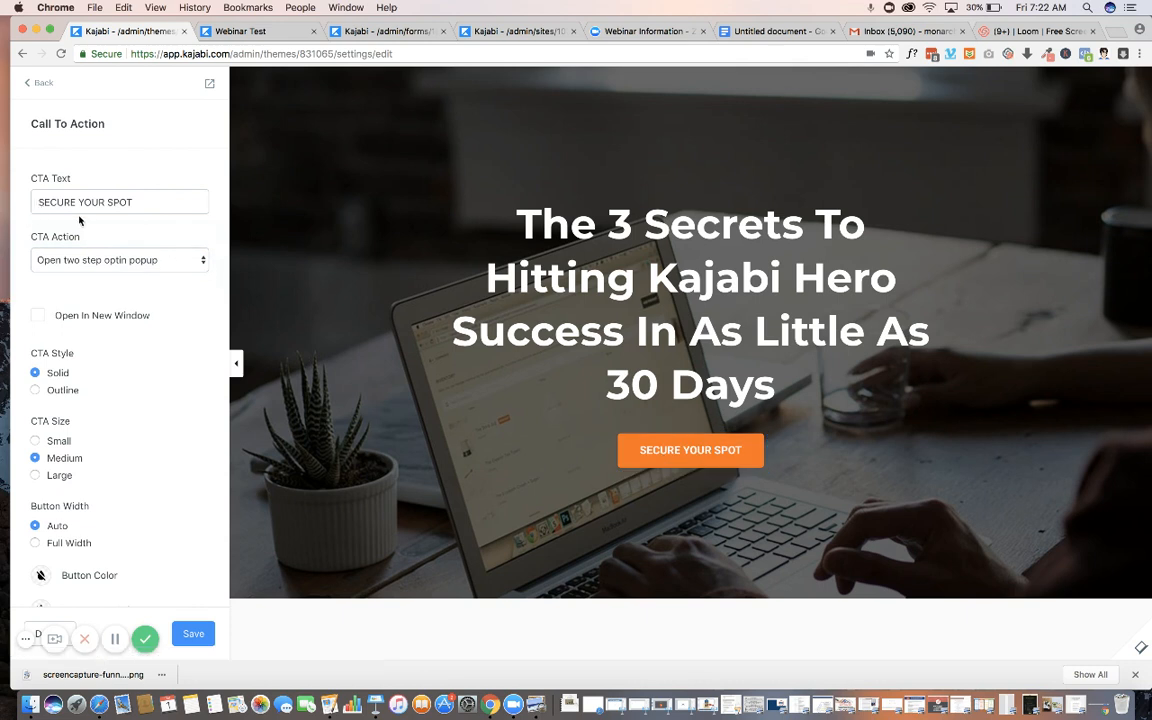
pyautogui.click(40, 262)
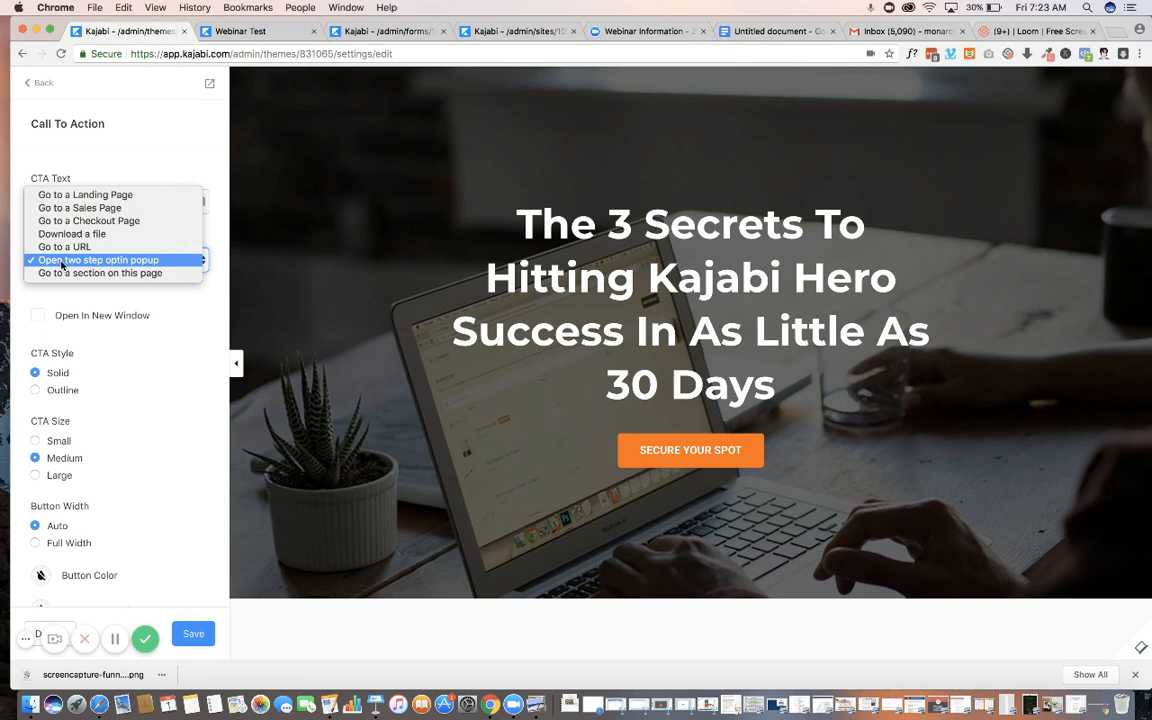
pyautogui.click(62, 262)
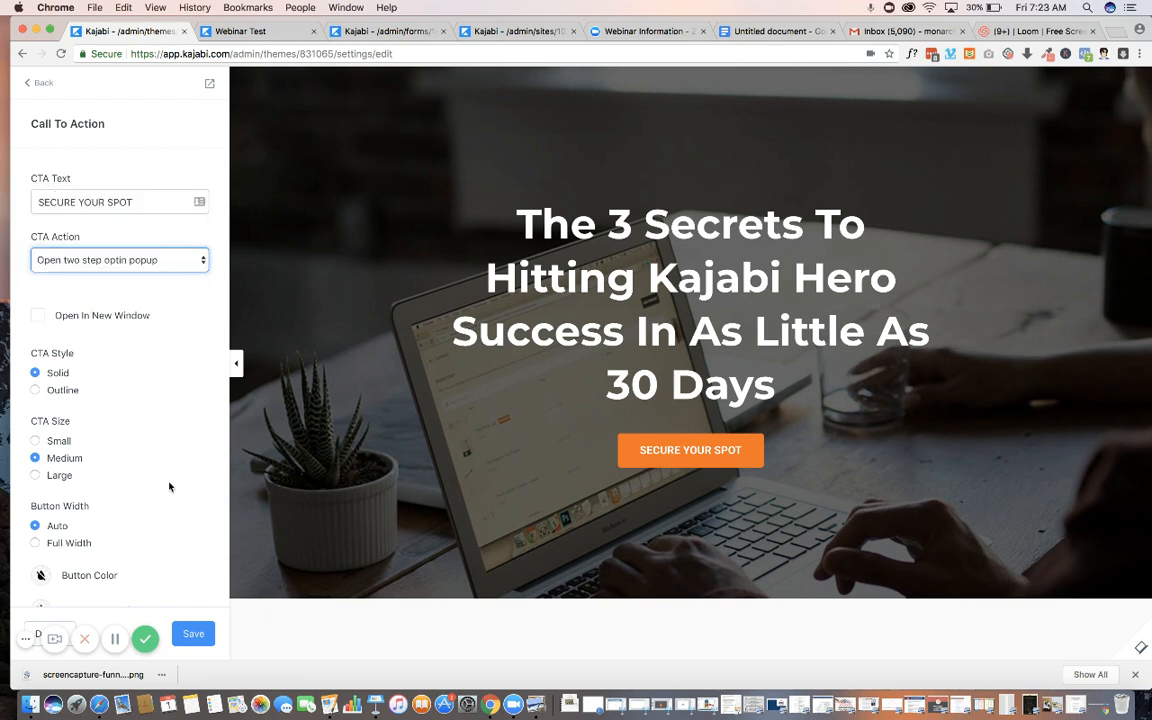
pyautogui.click(194, 640)
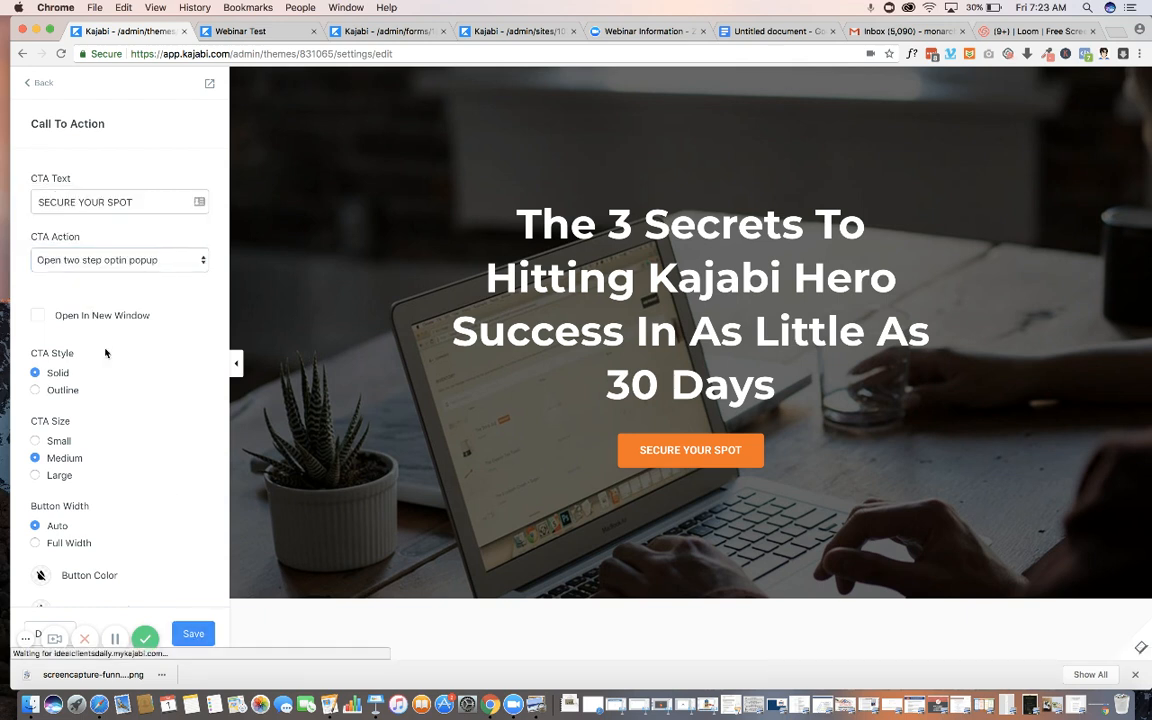
# Open the Two Step Optin section of the Webinar Test page and turn on Show Popup.
pyautogui.click(38, 86)
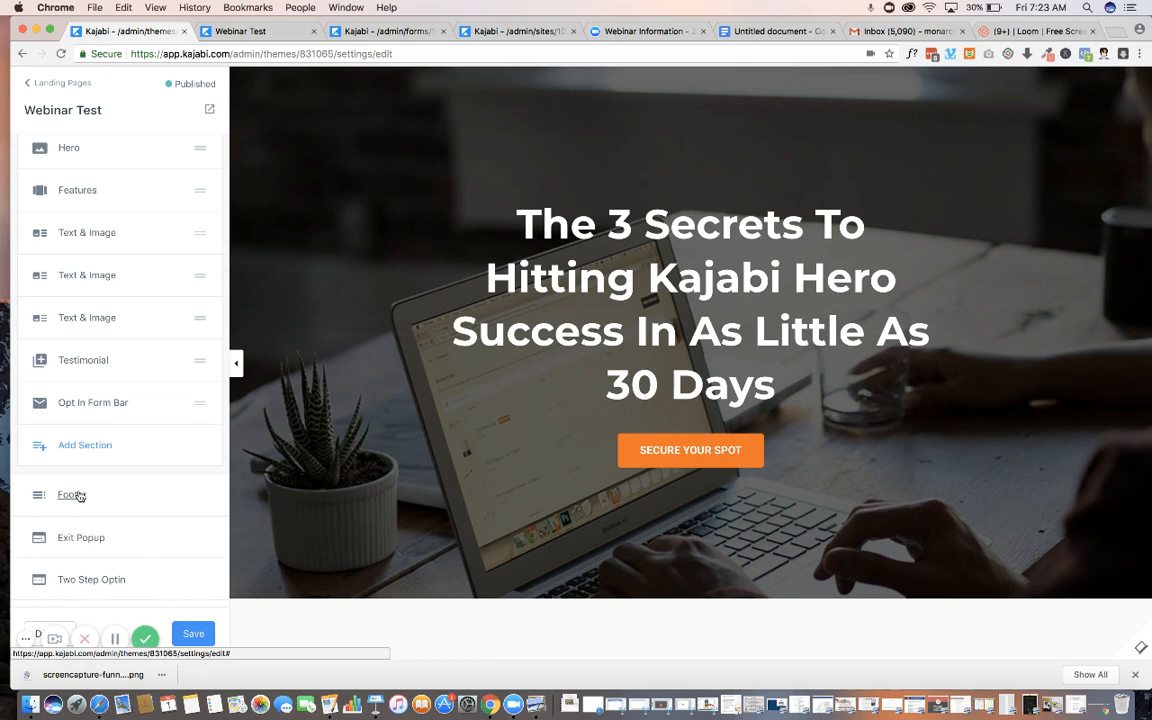
pyautogui.click(89, 581)
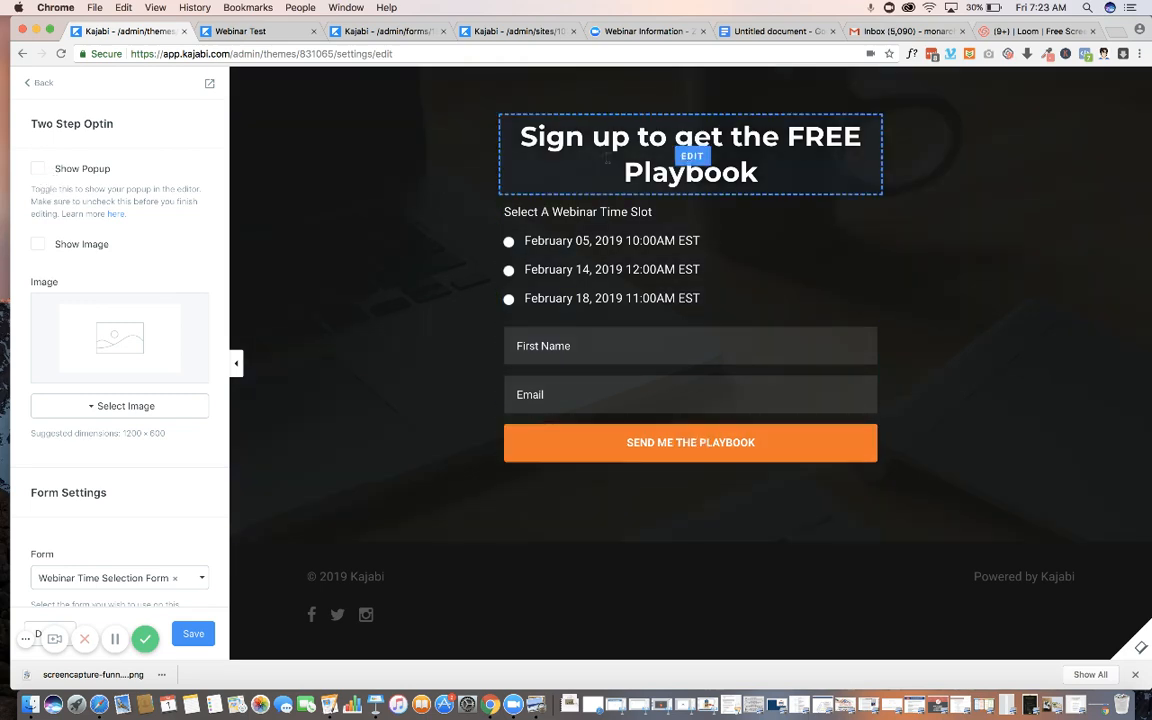
pyautogui.click(40, 170)
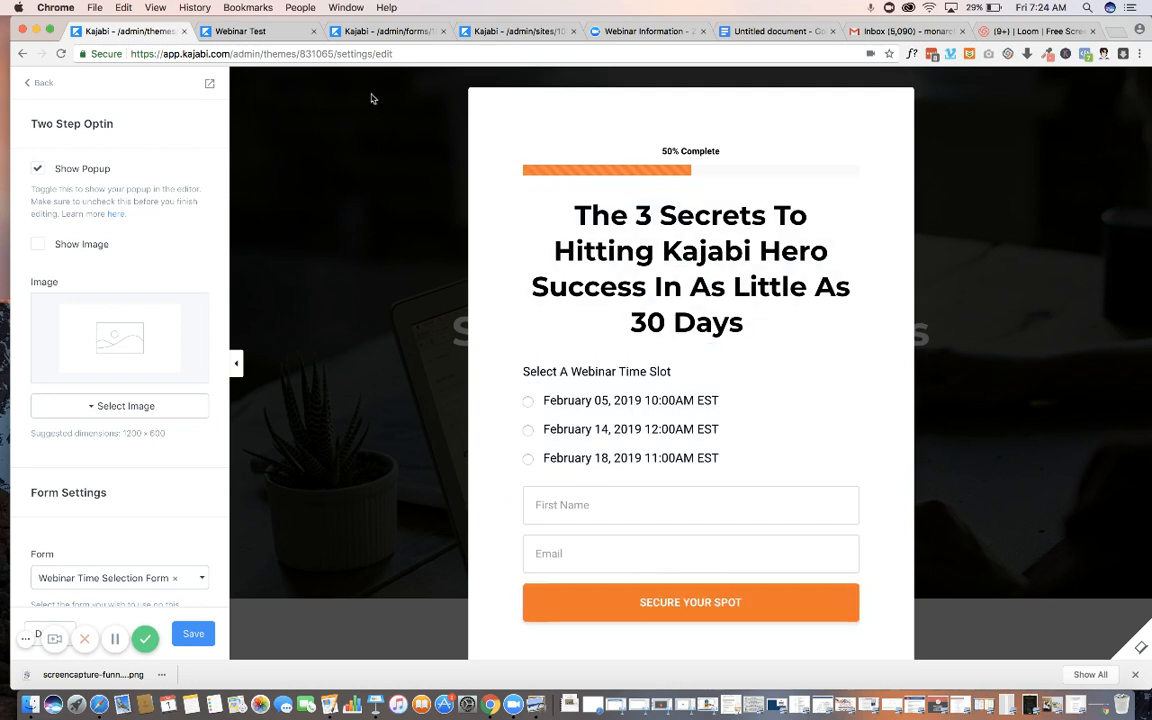
# Preview the landing page, open its sign-up popup and select the February 05, 2019 10:00AM EST time slot.
pyautogui.click(212, 88)
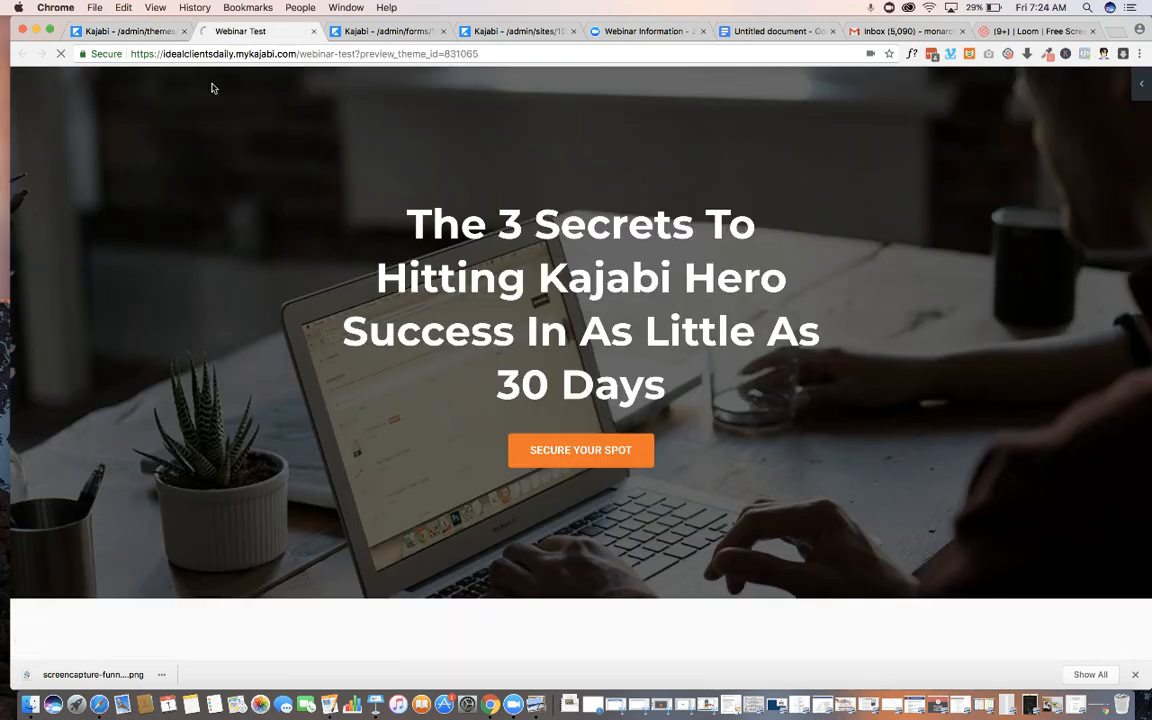
pyautogui.click(560, 459)
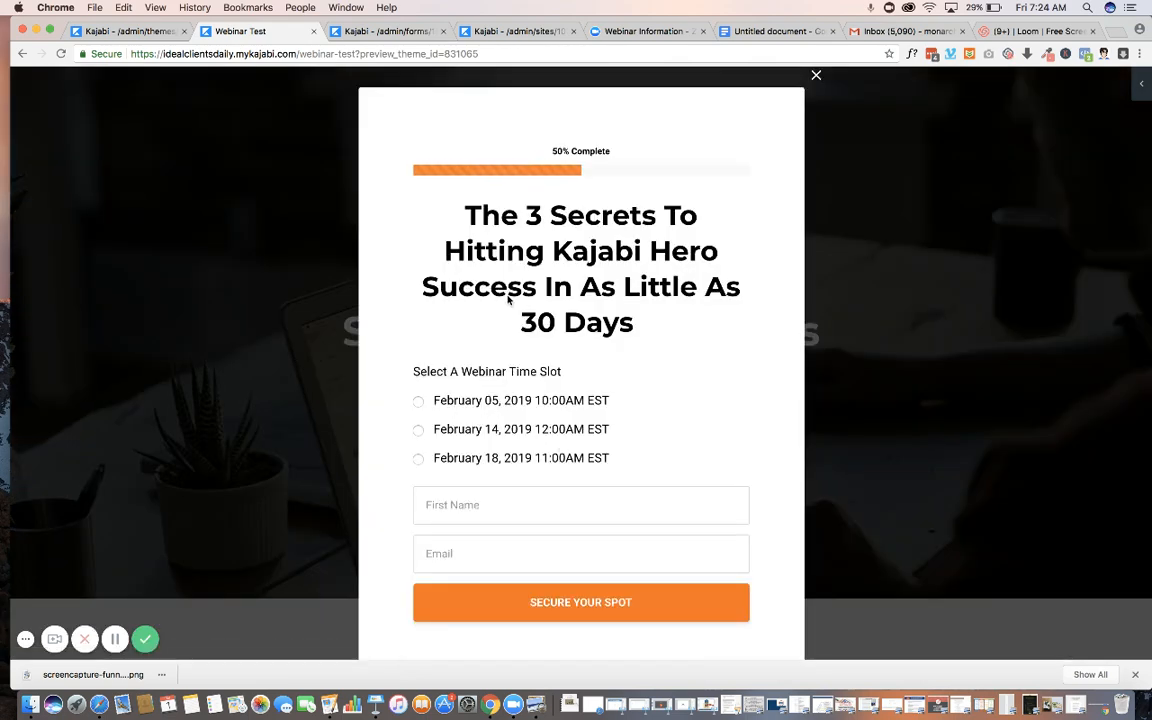
pyautogui.click(419, 402)
# Go to the Kajabi forms list and open the Webinar Time Selection Form.
pyautogui.click(375, 33)
pyautogui.click(289, 145)
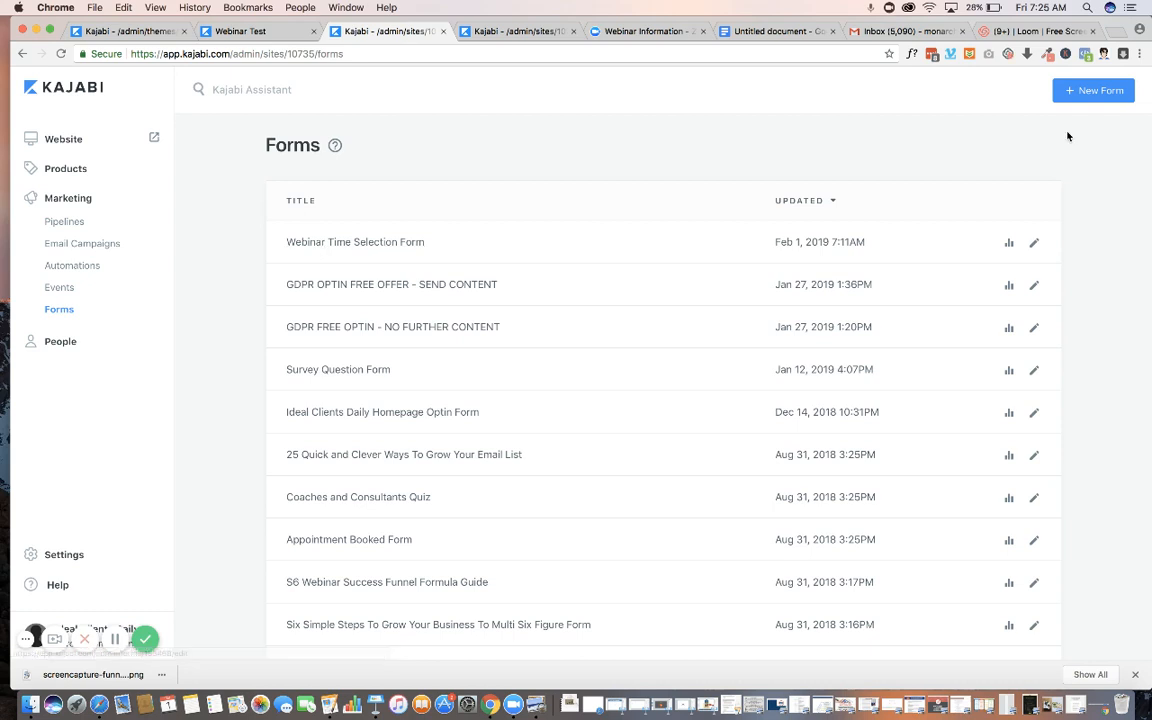
pyautogui.click(411, 245)
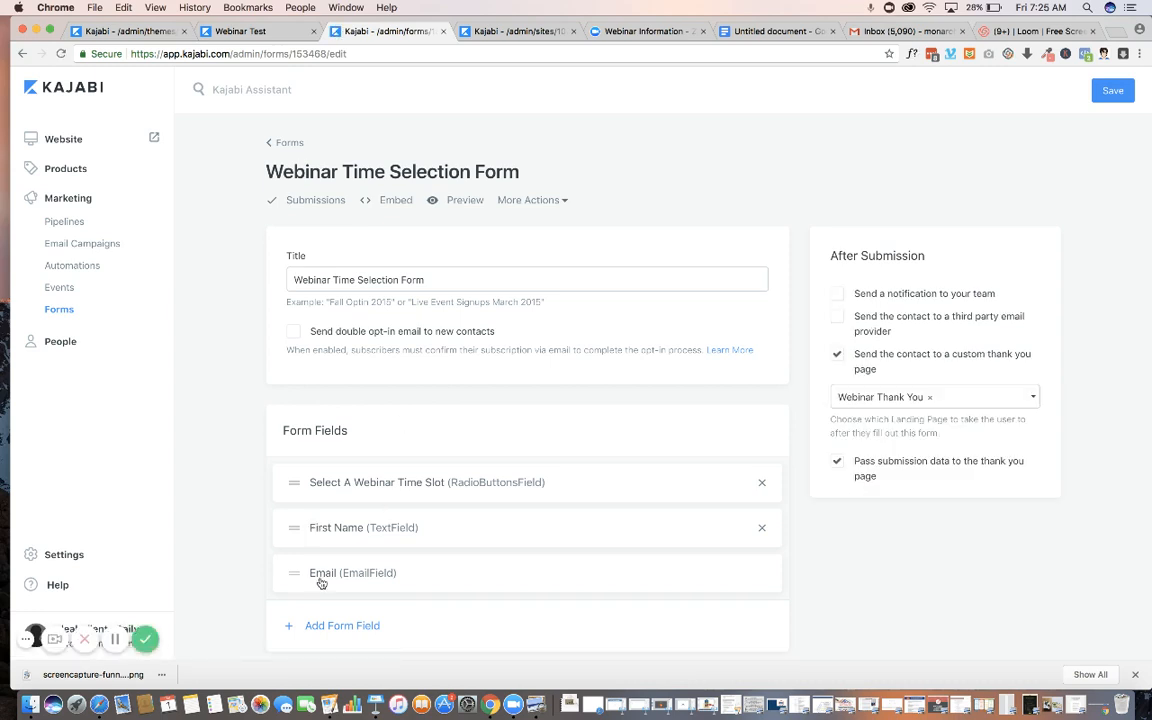
pyautogui.scroll(-1, 240, 597)
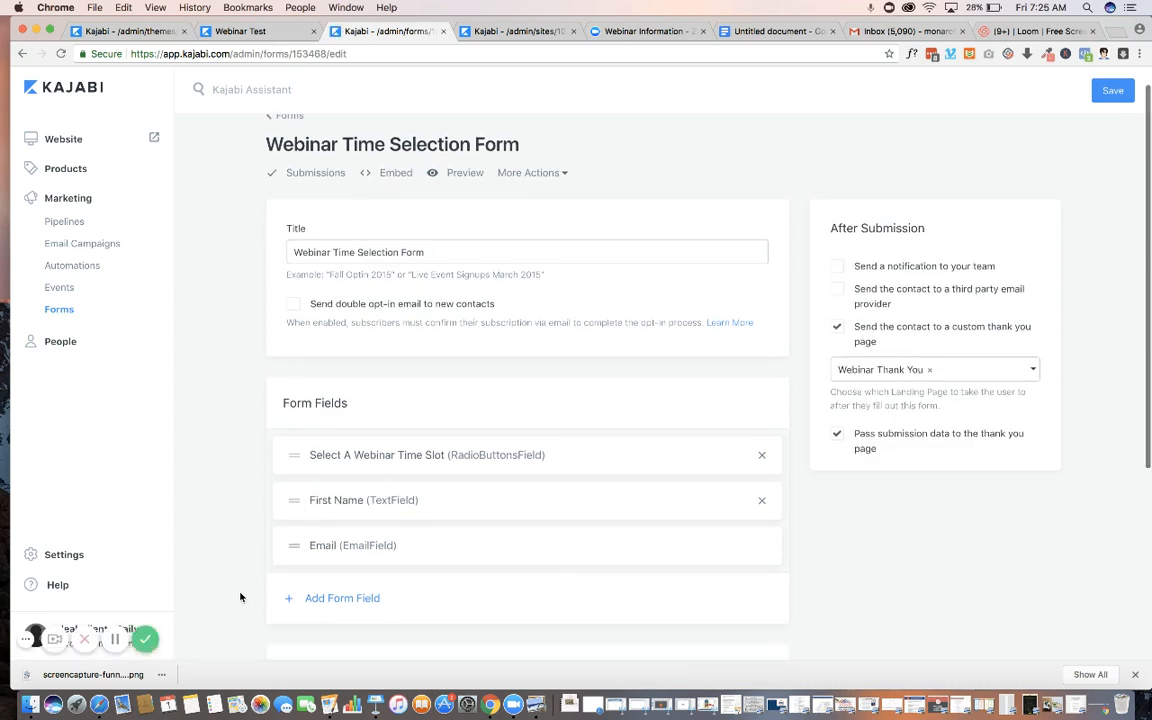
pyautogui.click(339, 600)
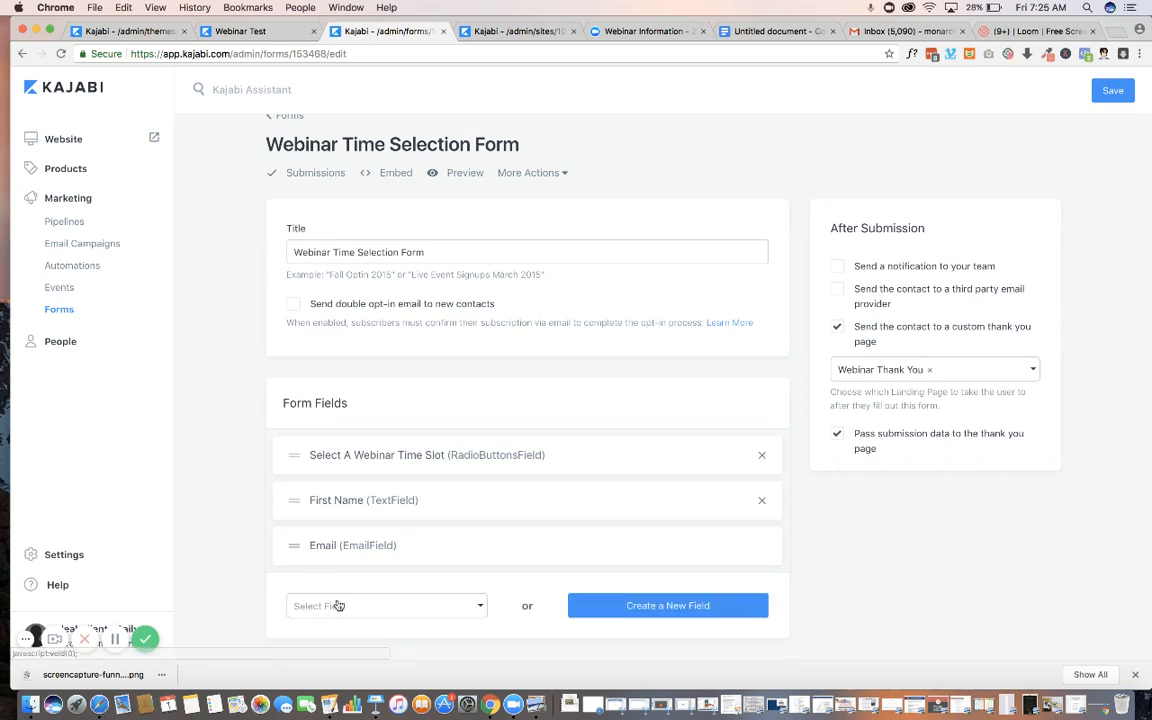
pyautogui.click(596, 606)
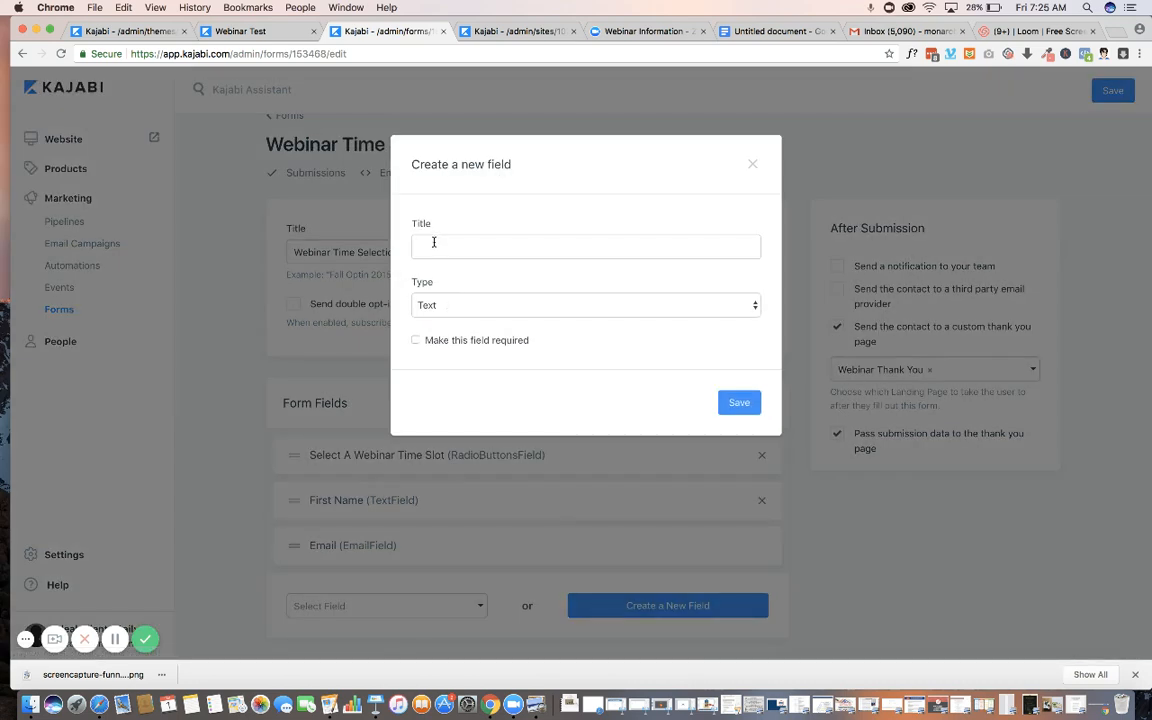
pyautogui.click(447, 305)
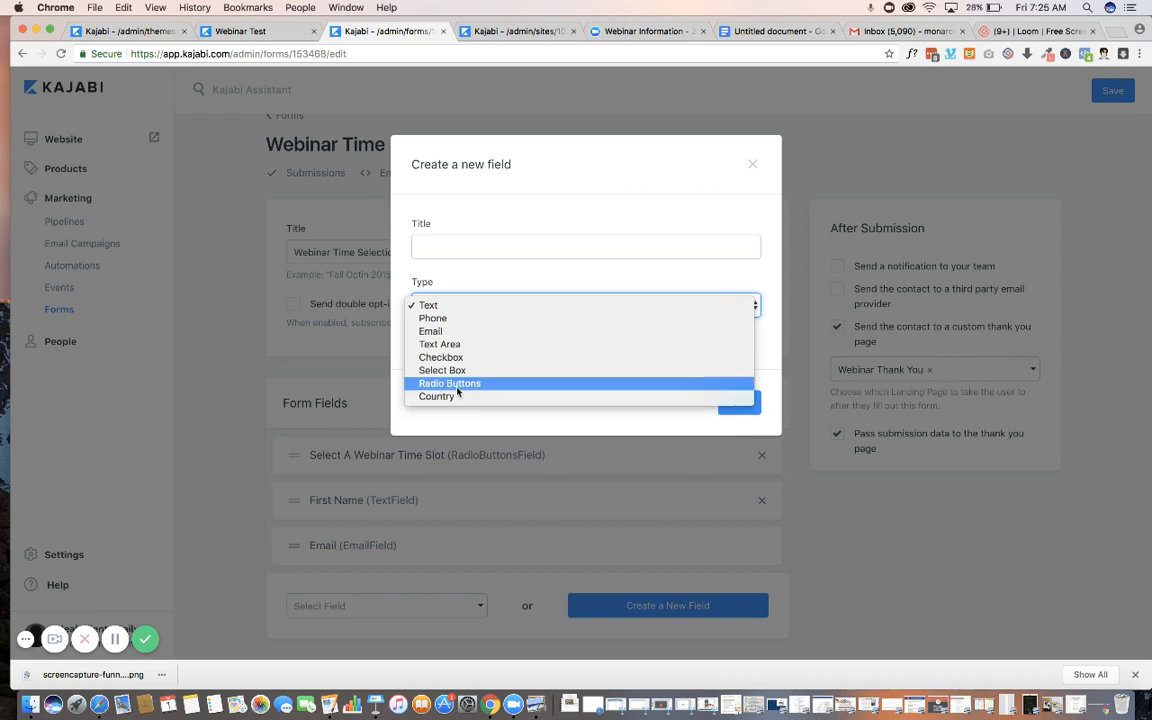
pyautogui.click(753, 165)
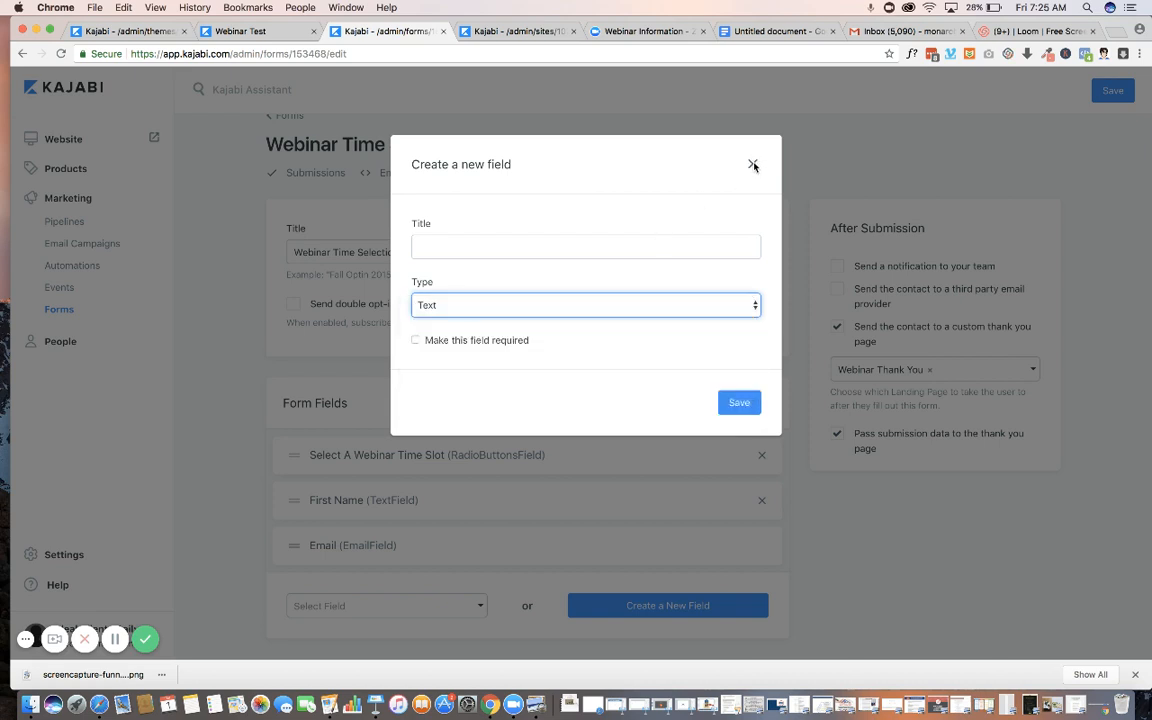
pyautogui.click(753, 165)
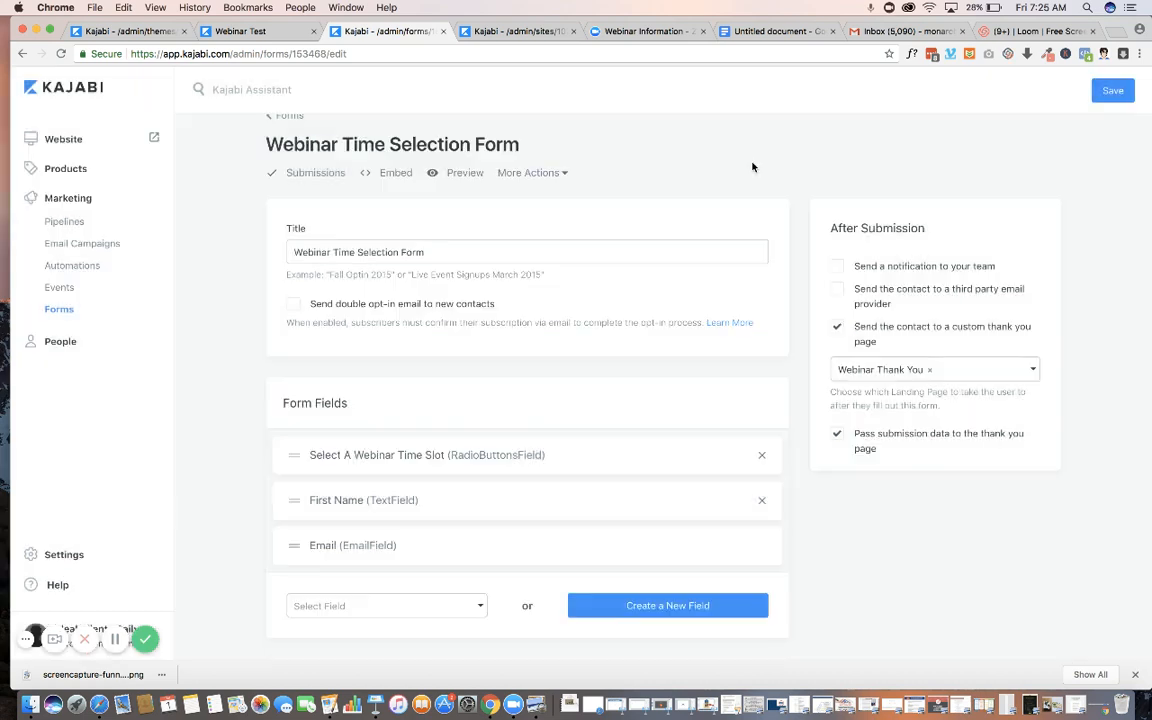
# Open the Select A Webinar Time Slot field for editing and review its title and date choices.
pyautogui.click(372, 465)
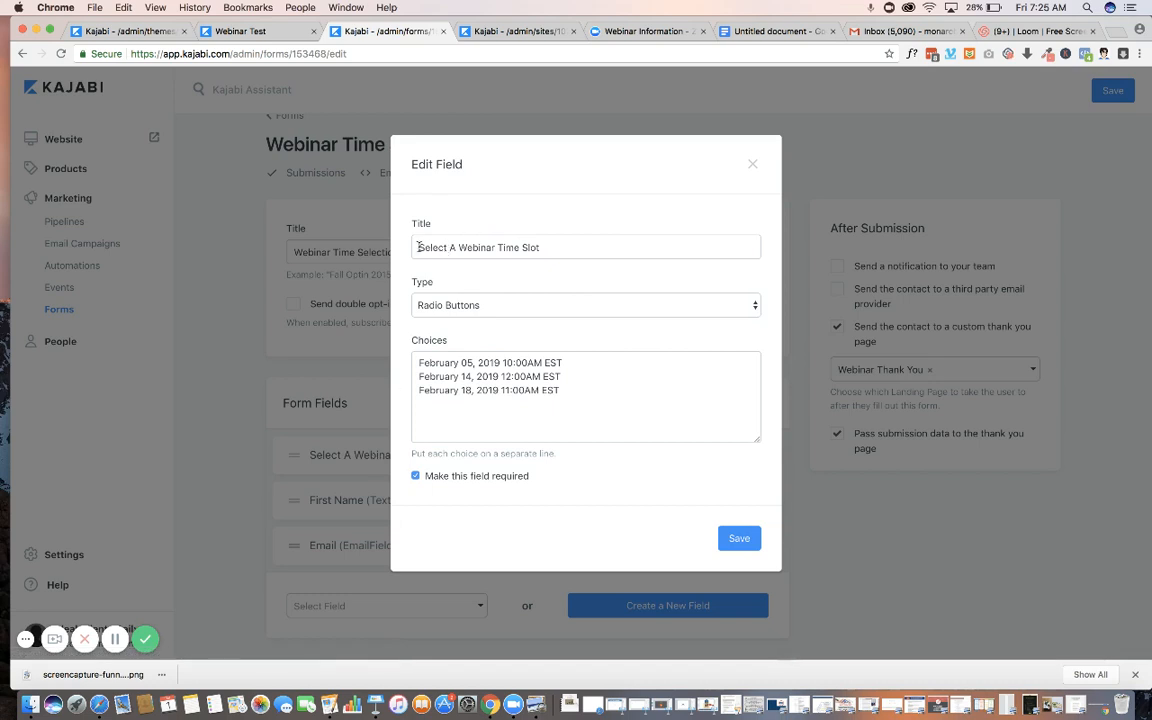
pyautogui.moveTo(418, 247); pyautogui.dragTo(541, 245)
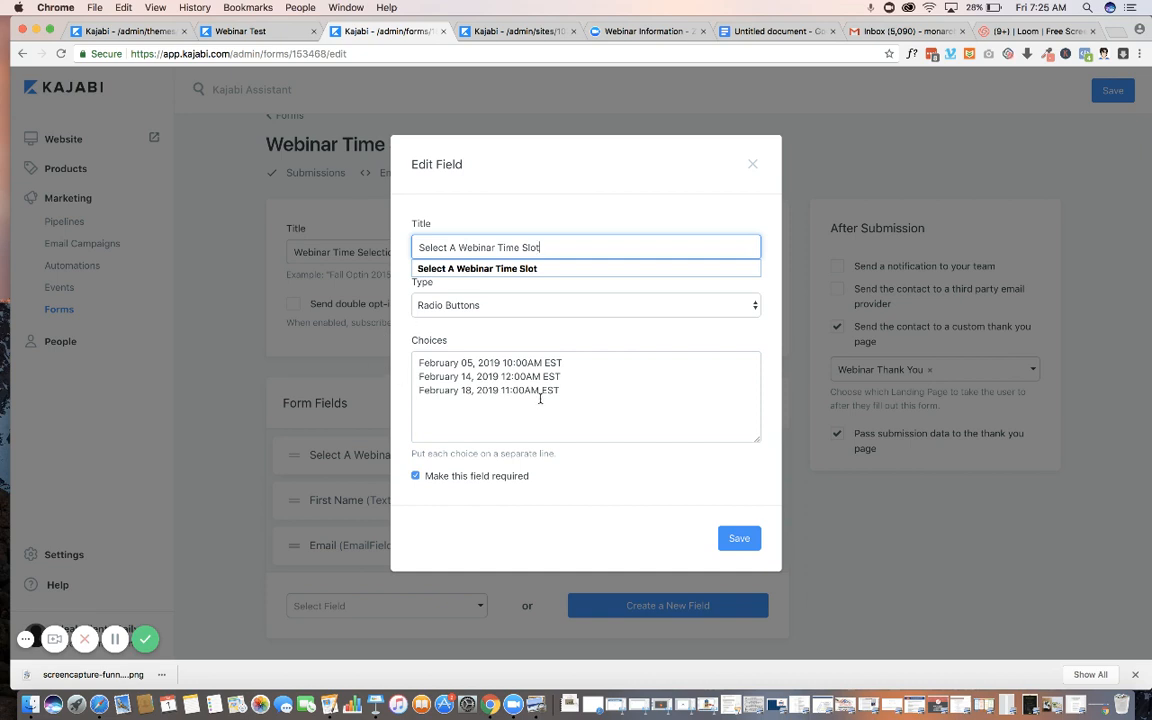
pyautogui.moveTo(565, 391); pyautogui.dragTo(408, 362)
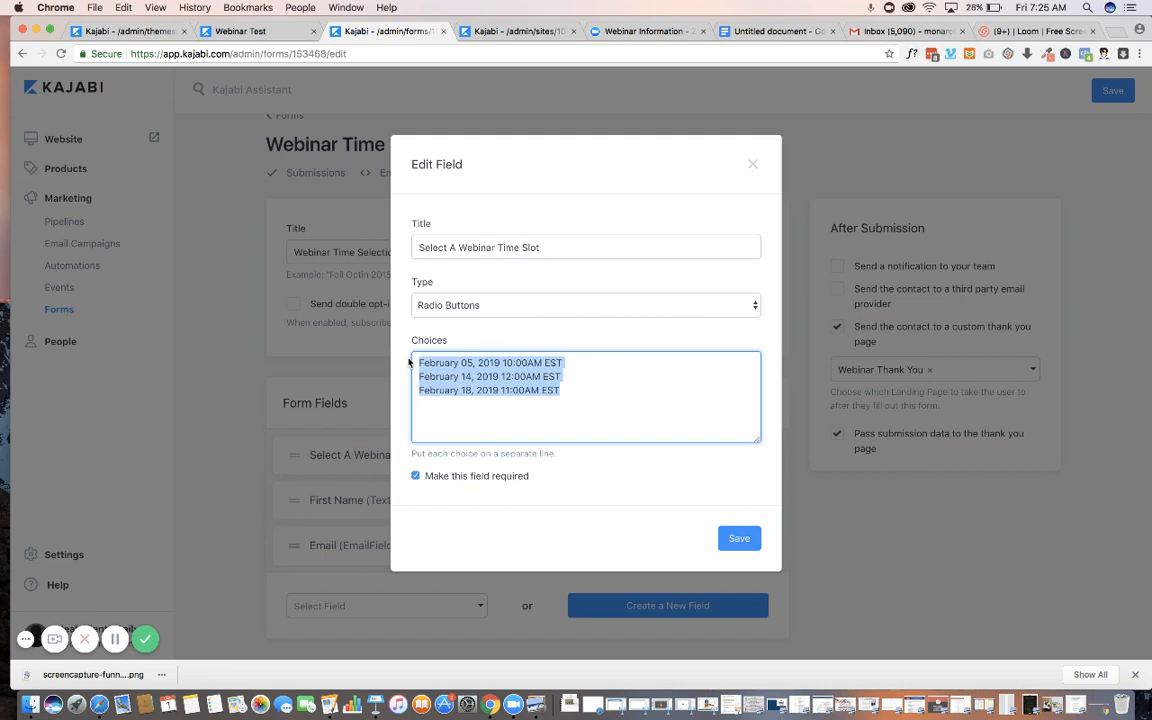
pyautogui.click(528, 413)
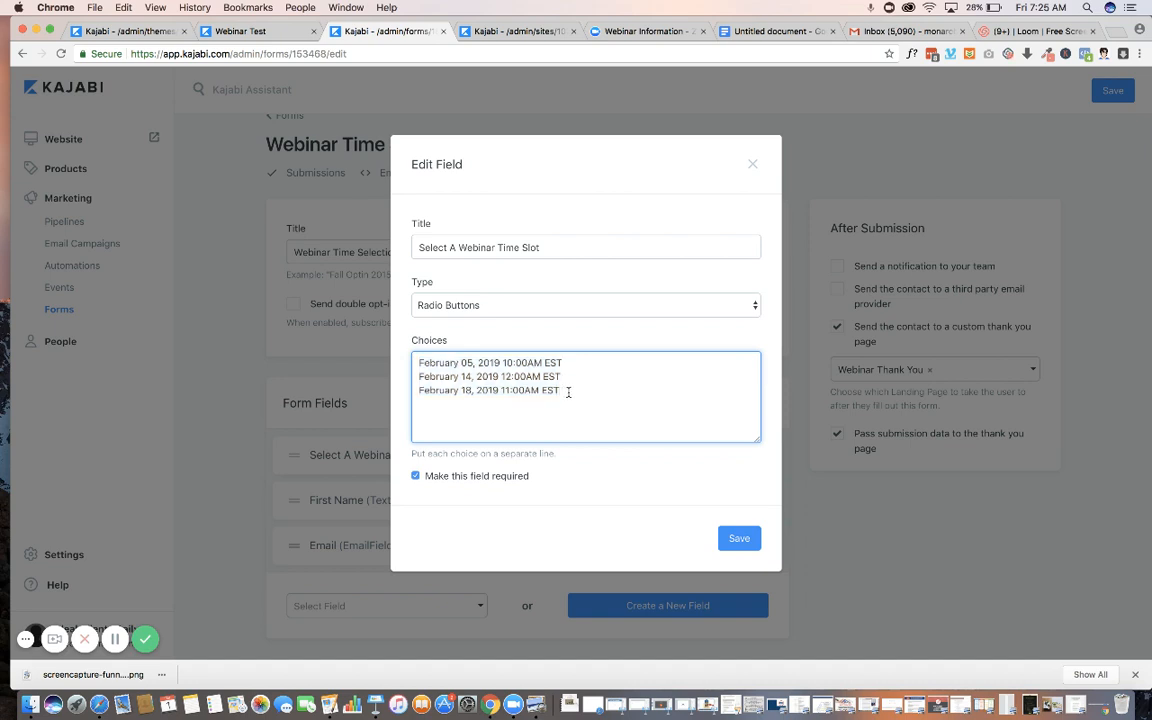
pyautogui.moveTo(568, 392); pyautogui.dragTo(412, 357)
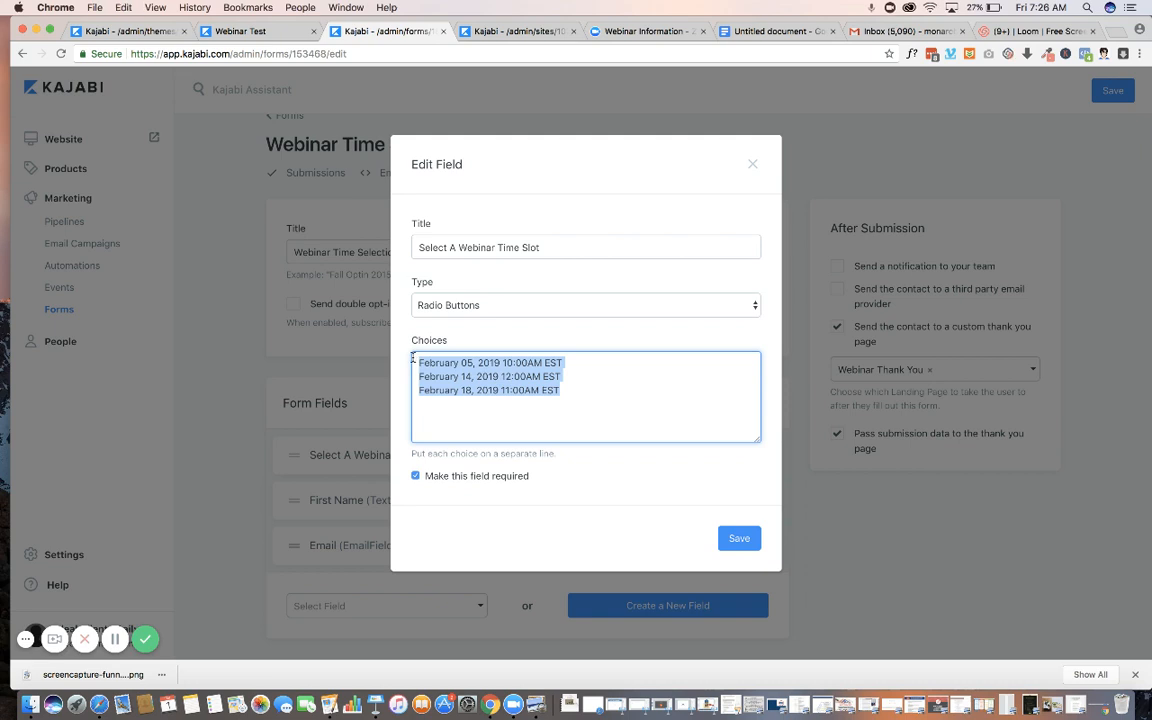
# Review the webinar dates and their join links in the Google Docs document.
pyautogui.click(728, 33)
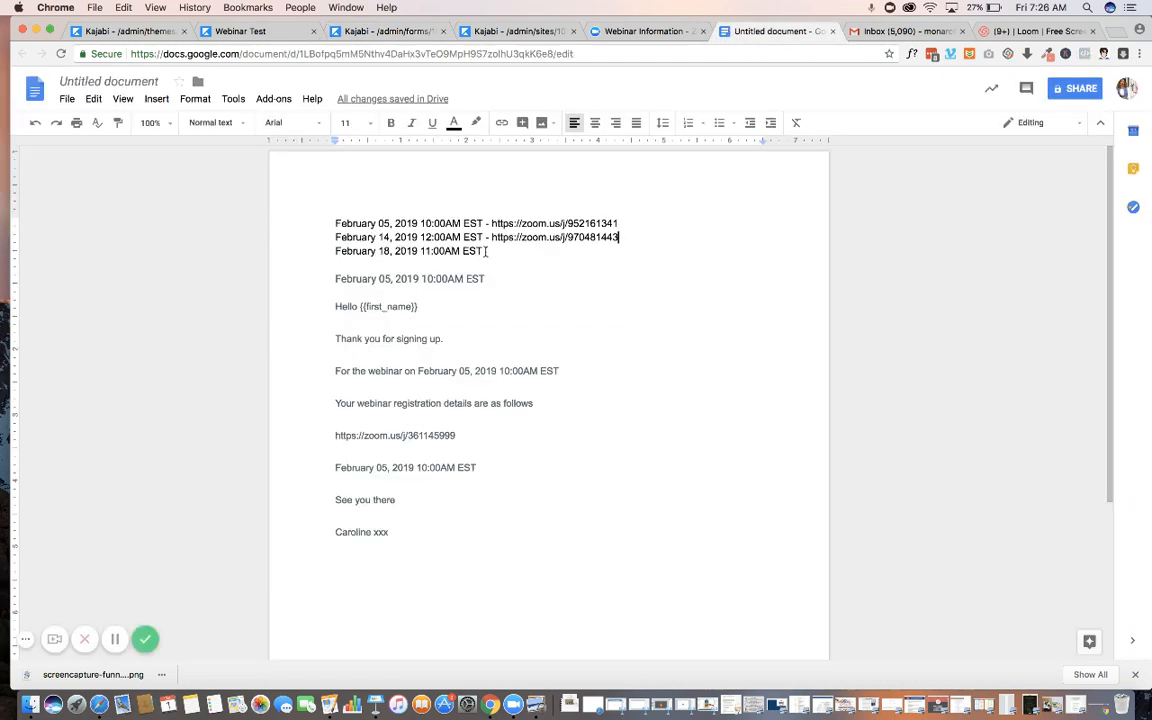
pyautogui.moveTo(487, 251); pyautogui.dragTo(346, 224)
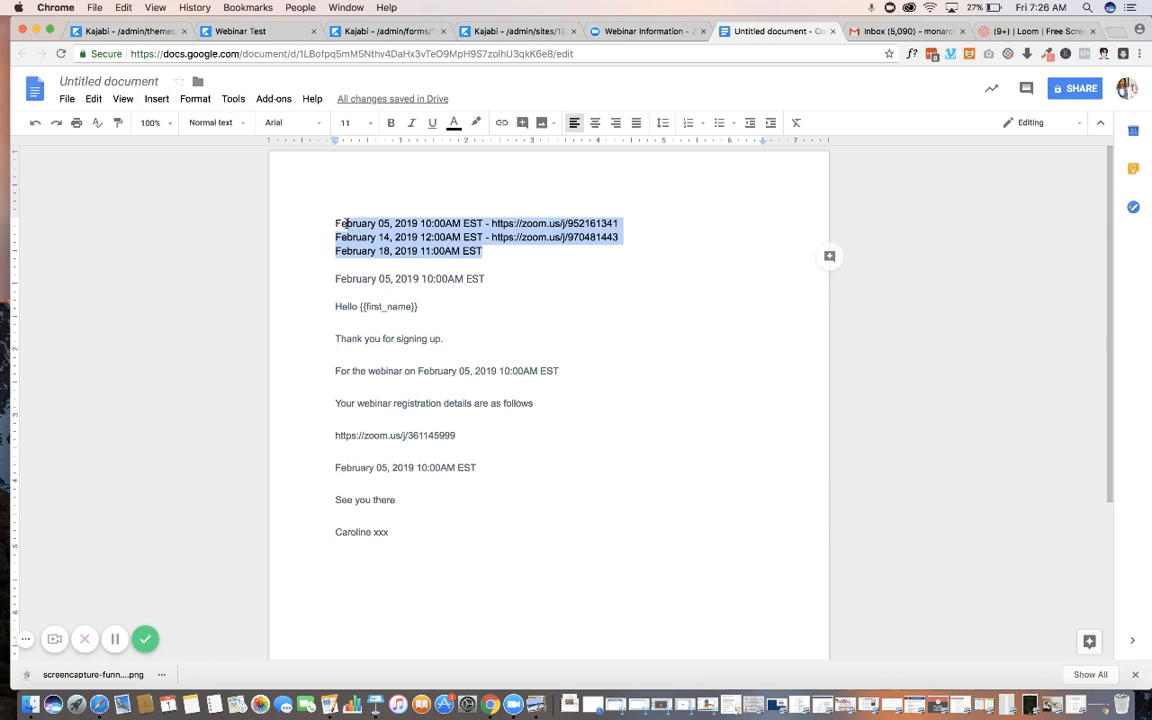
pyautogui.click(491, 224)
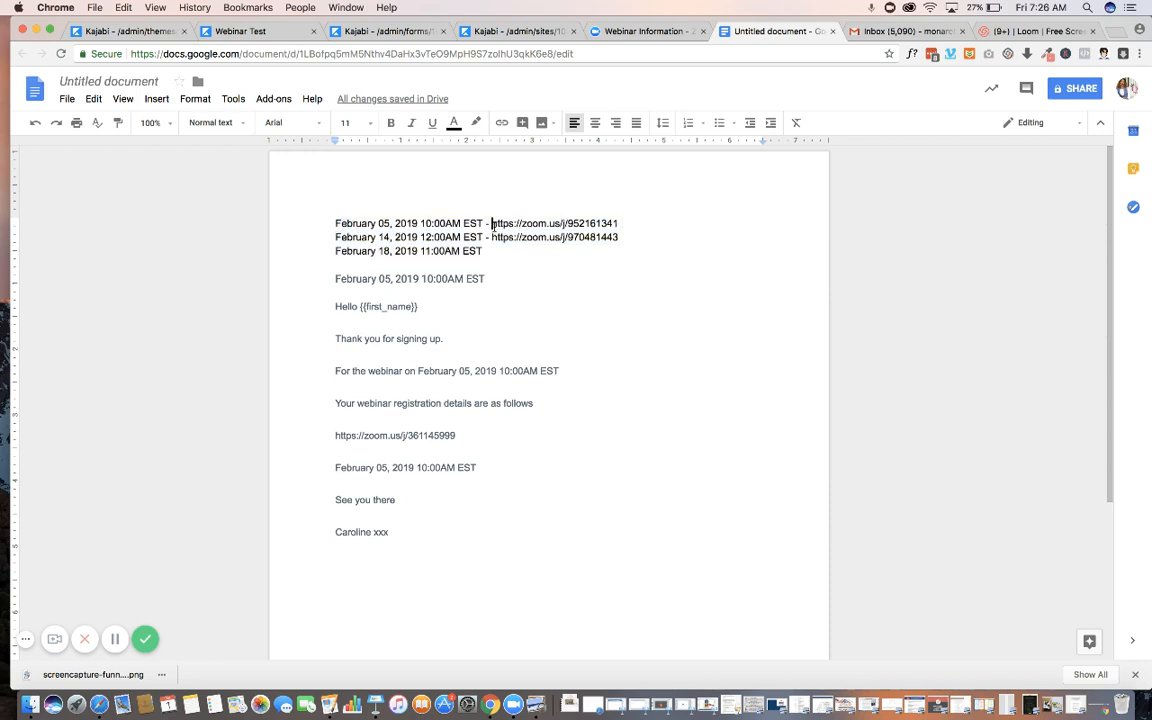
pyautogui.moveTo(491, 224); pyautogui.dragTo(616, 224)
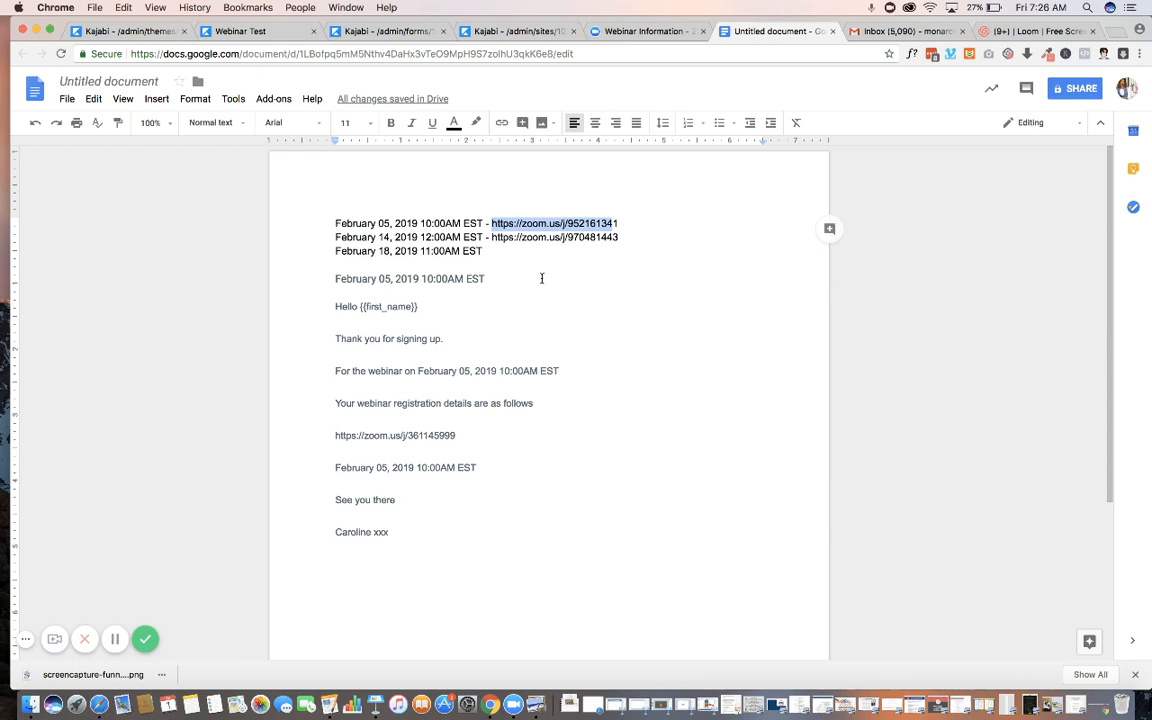
# Return to the Kajabi form and close the time slot field's editor without changing it.
pyautogui.click(381, 37)
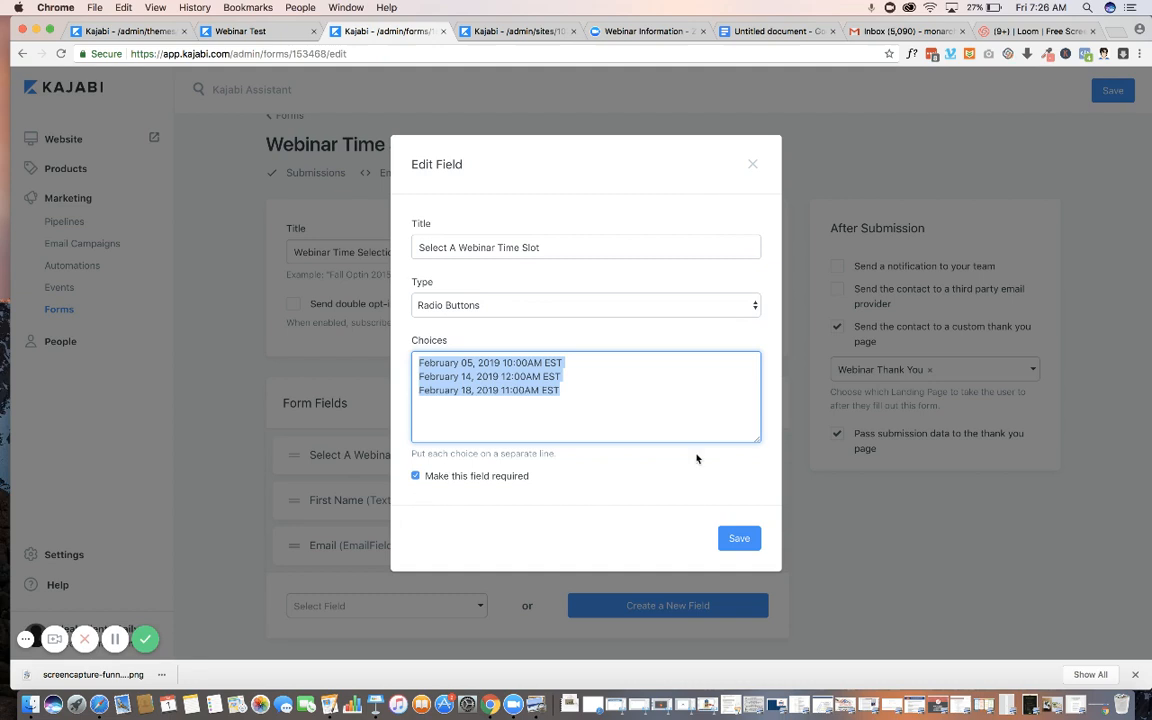
pyautogui.click(753, 164)
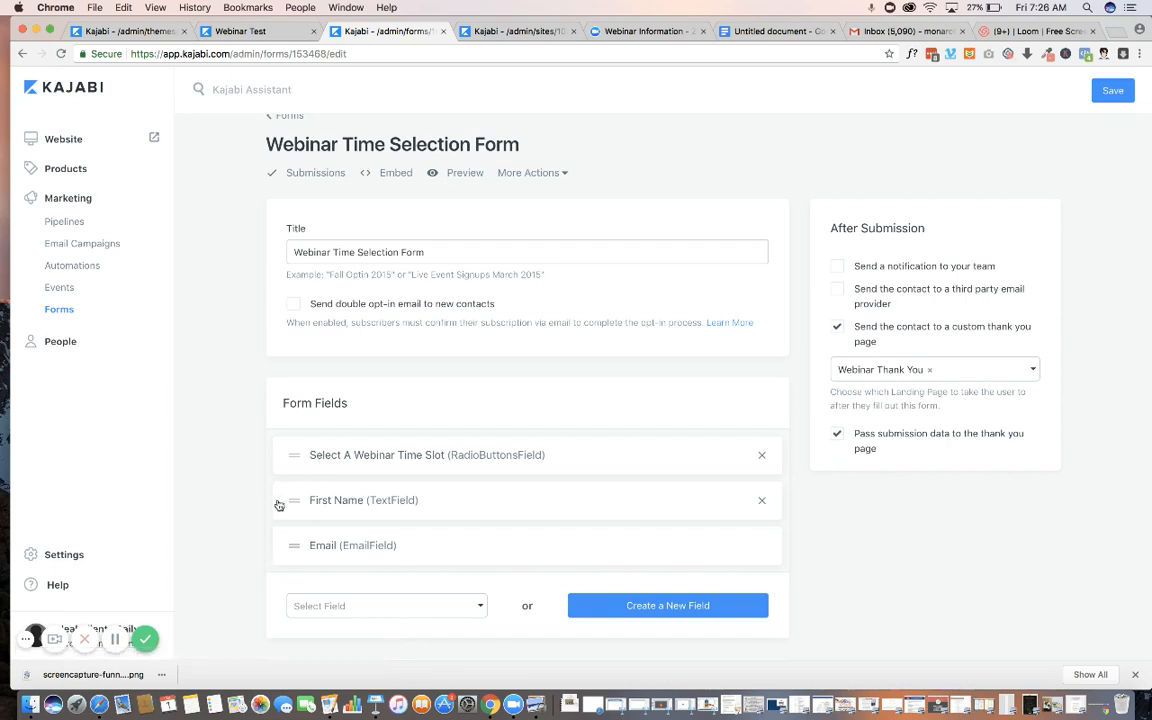
pyautogui.moveTo(294, 456)
pyautogui.mouseDown()
pyautogui.moveTo(303, 535)
pyautogui.moveTo(300, 455)
pyautogui.mouseUp()
# Return to the landing page editor and review the Form Settings of the Two Step Optin.
pyautogui.click(240, 33)
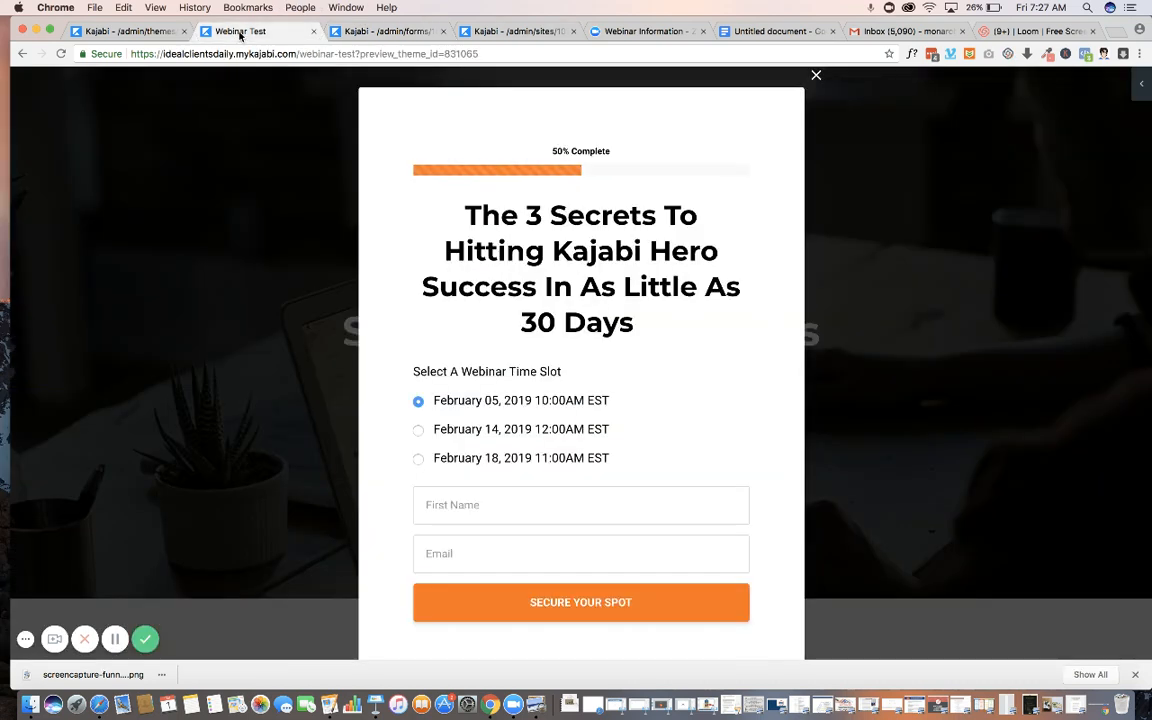
pyautogui.click(130, 31)
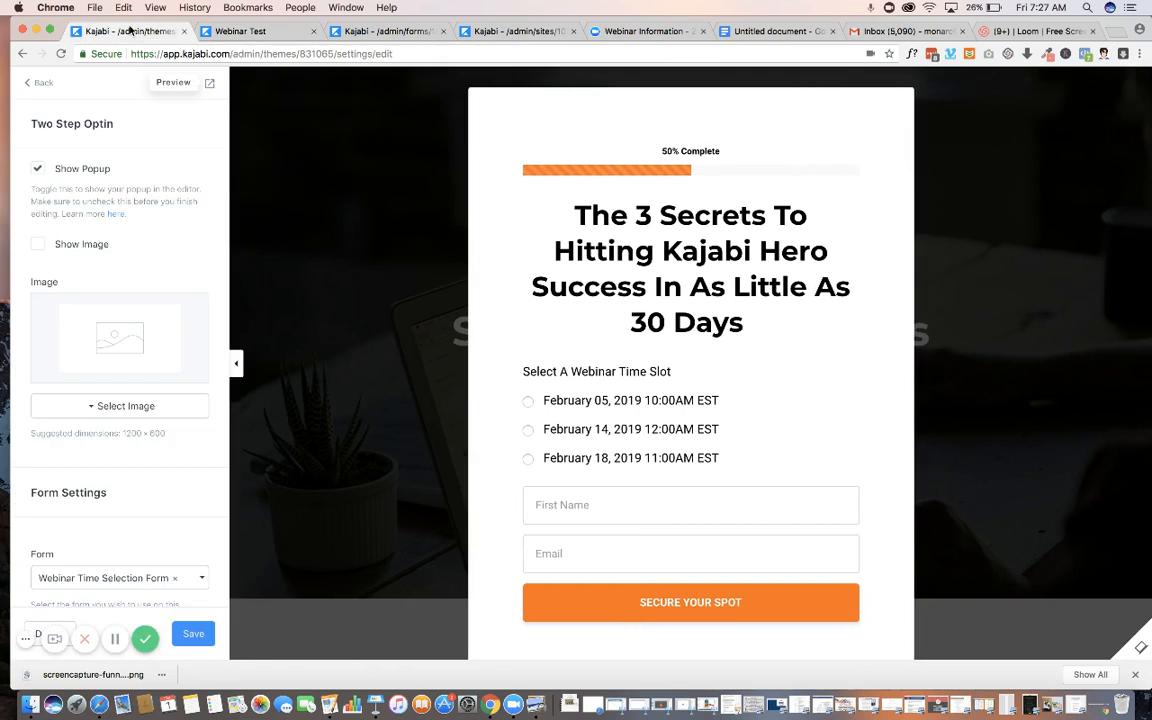
pyautogui.click(602, 428)
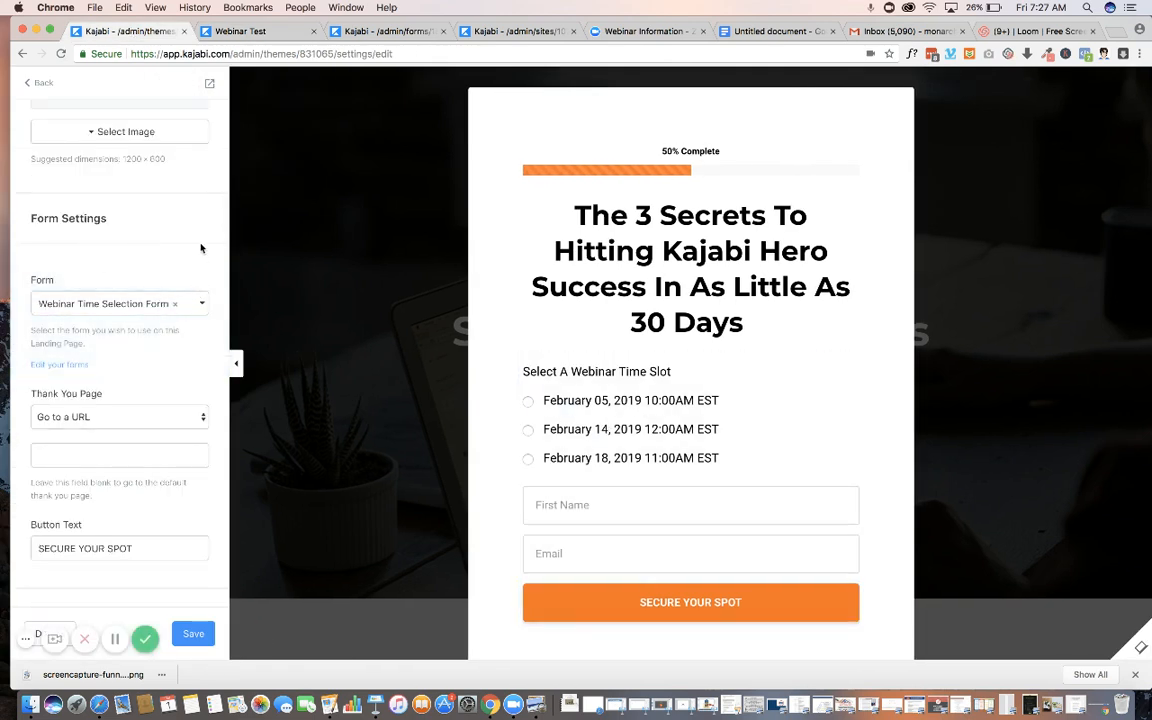
# Clear the opt-in's form selection, search the forms for "webinar" and select Webinar Time Selection Form.
pyautogui.scroll(5, 201, 247)
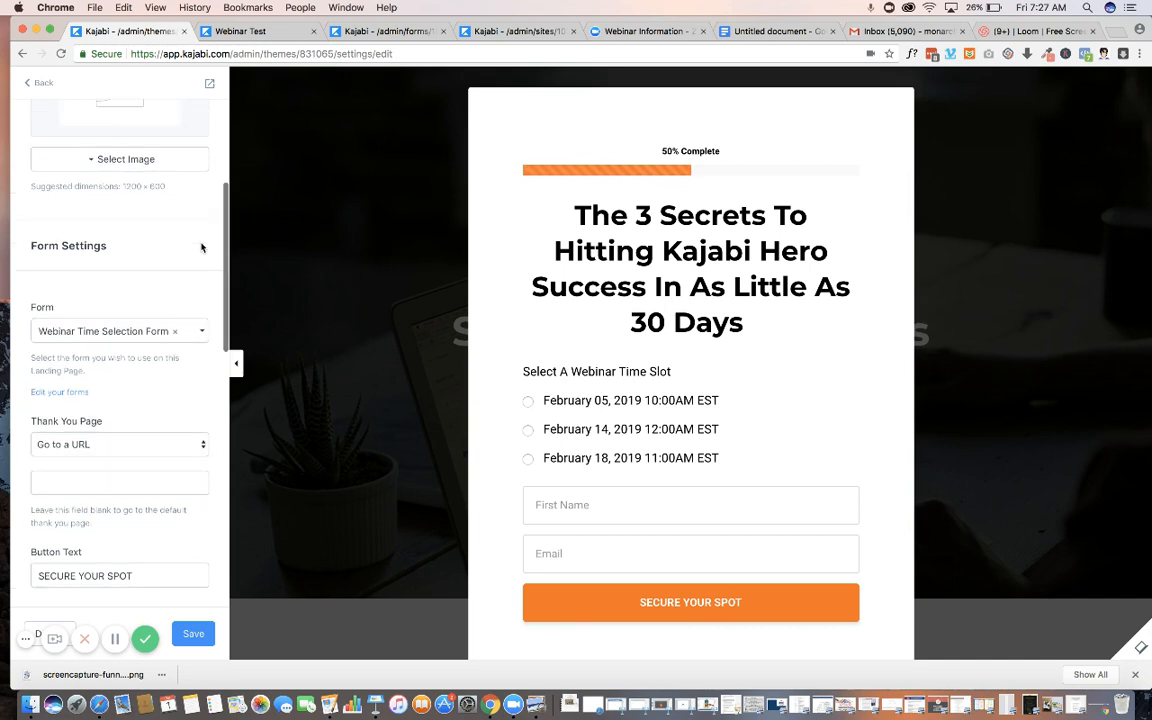
pyautogui.scroll(-5, 201, 247)
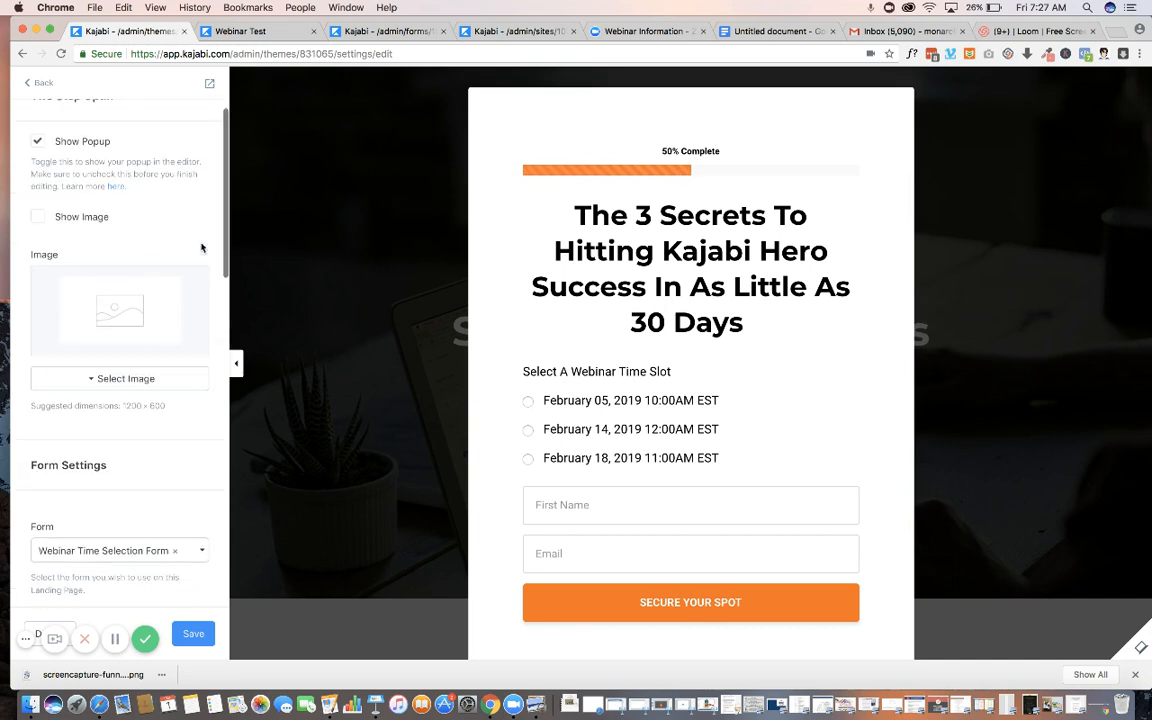
pyautogui.scroll(-2, 201, 247)
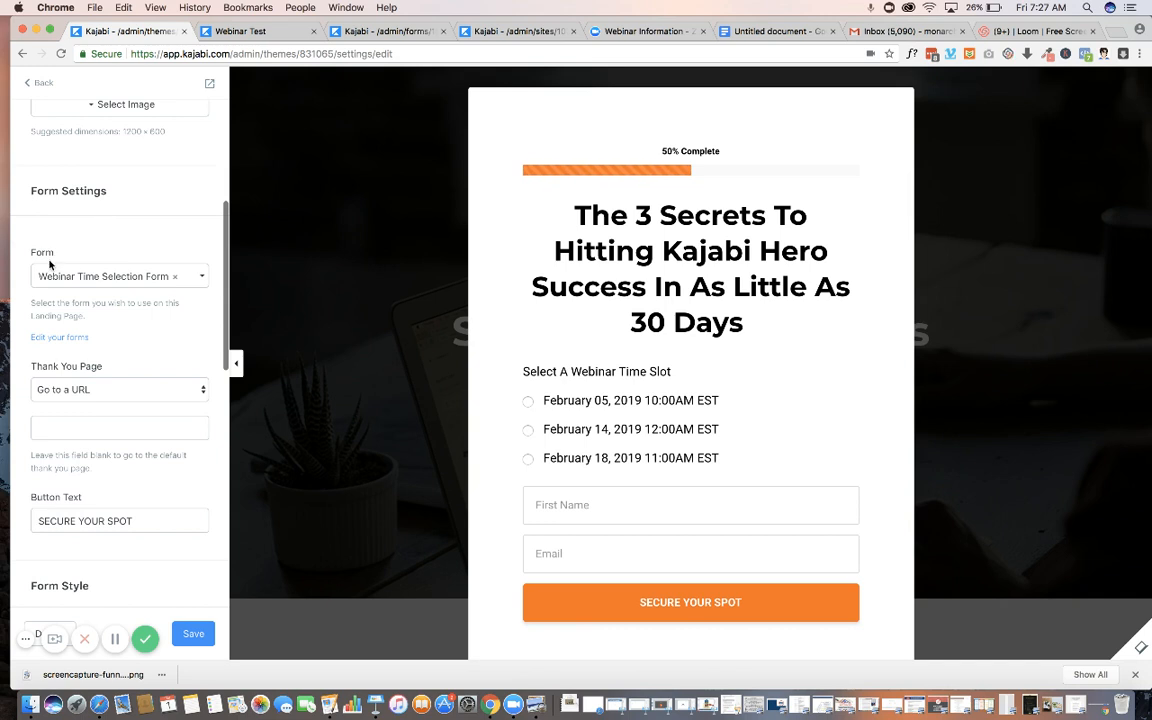
pyautogui.click(174, 280)
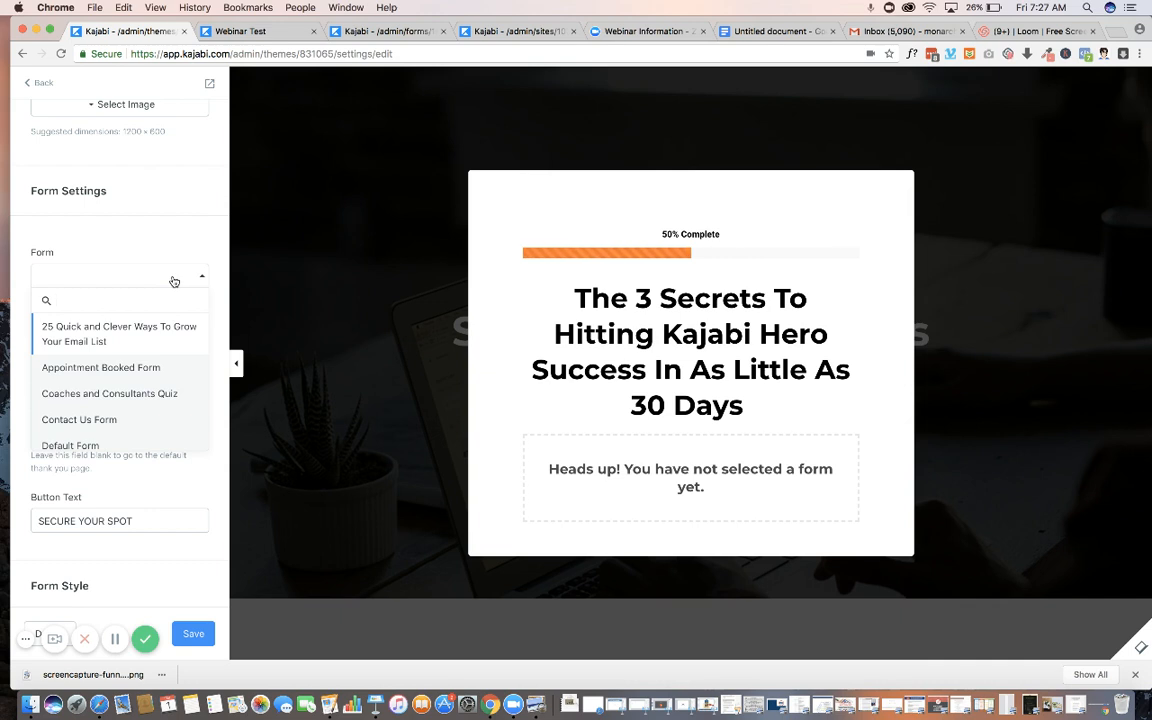
pyautogui.write('we')
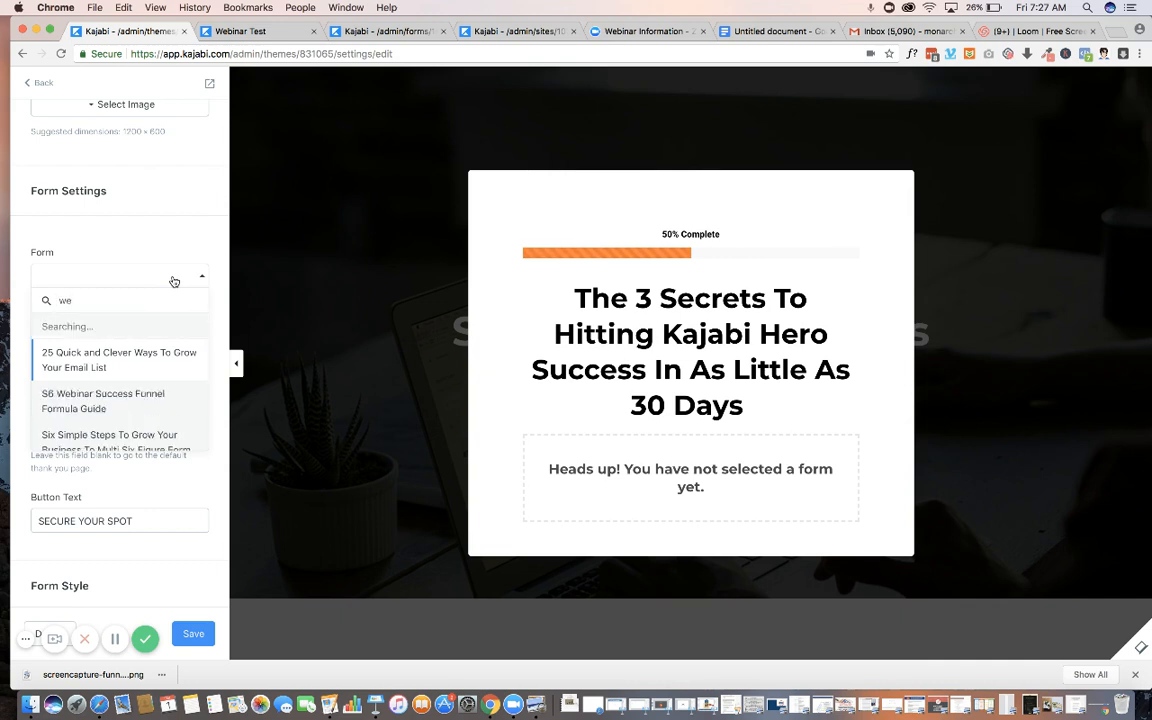
pyautogui.write('b')
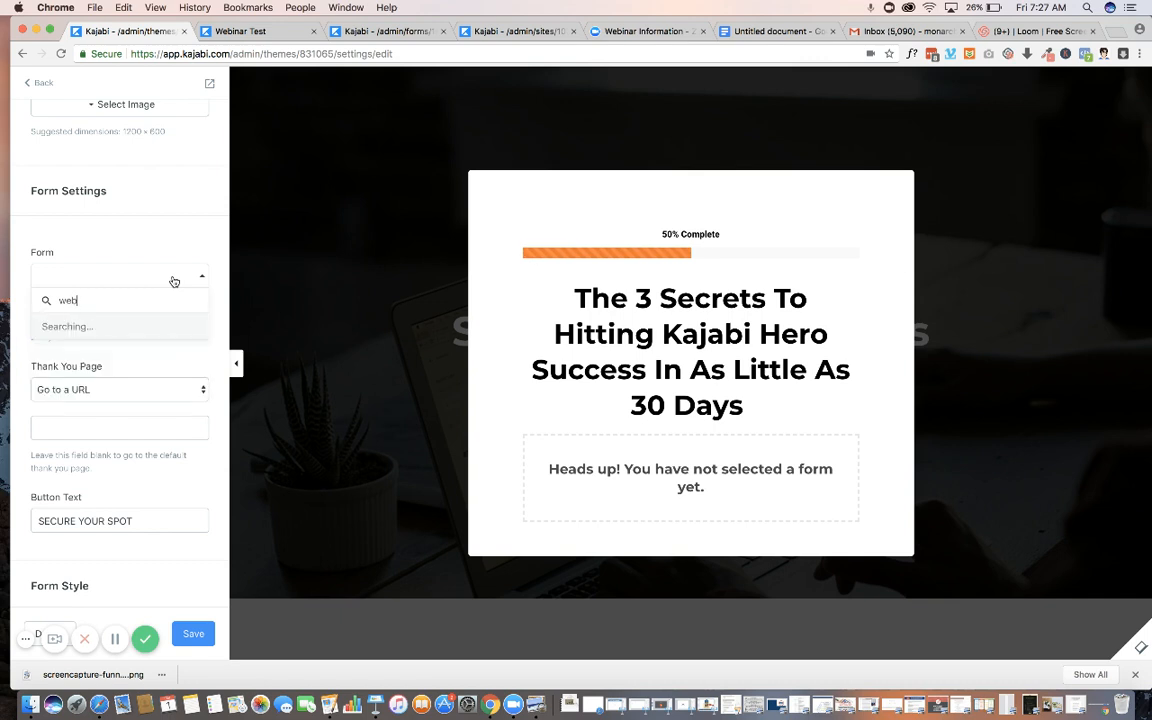
pyautogui.write('ina')
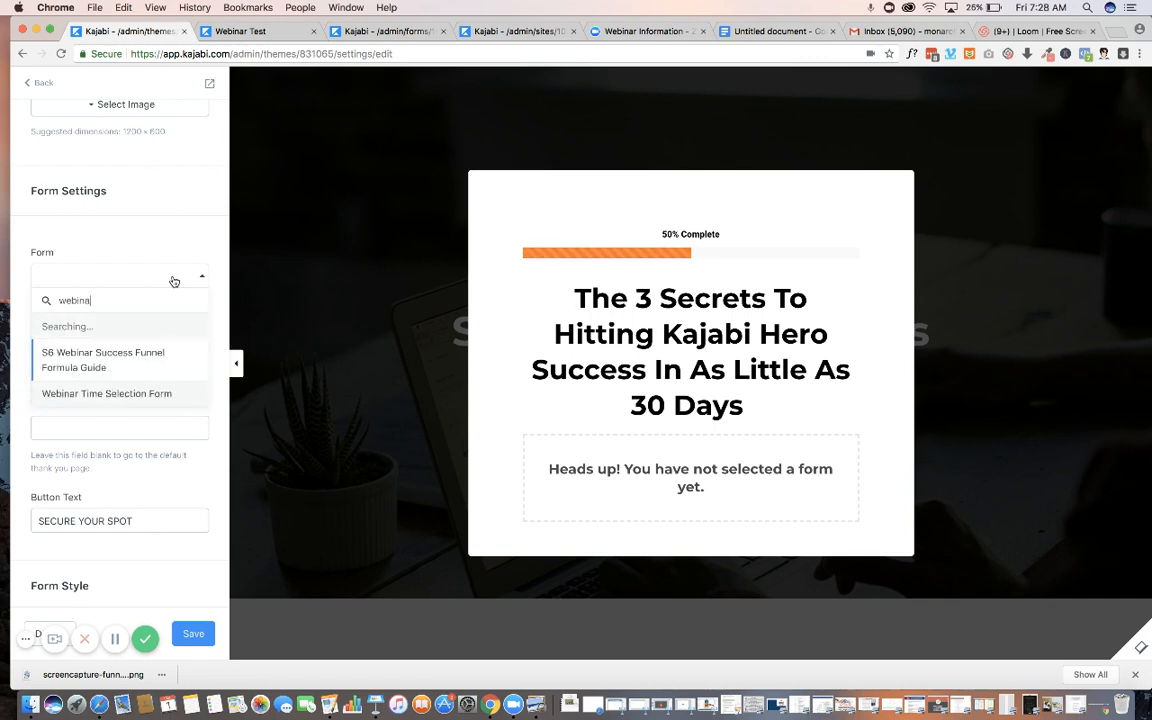
pyautogui.write('r')
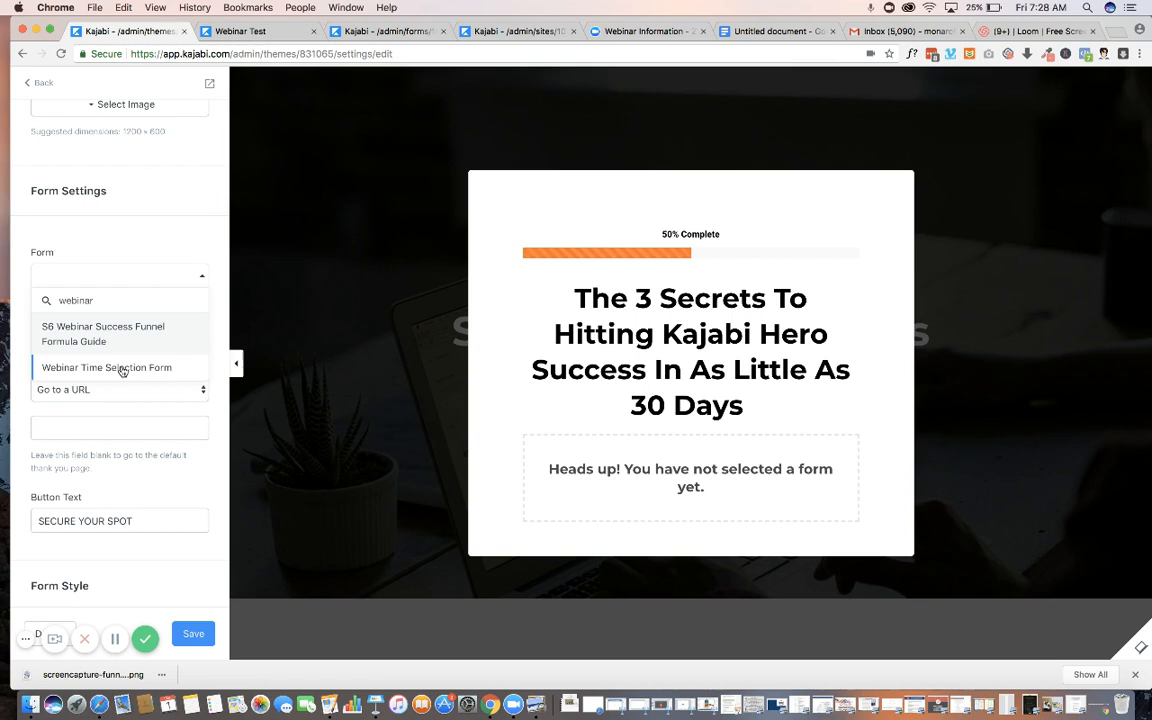
pyautogui.click(122, 368)
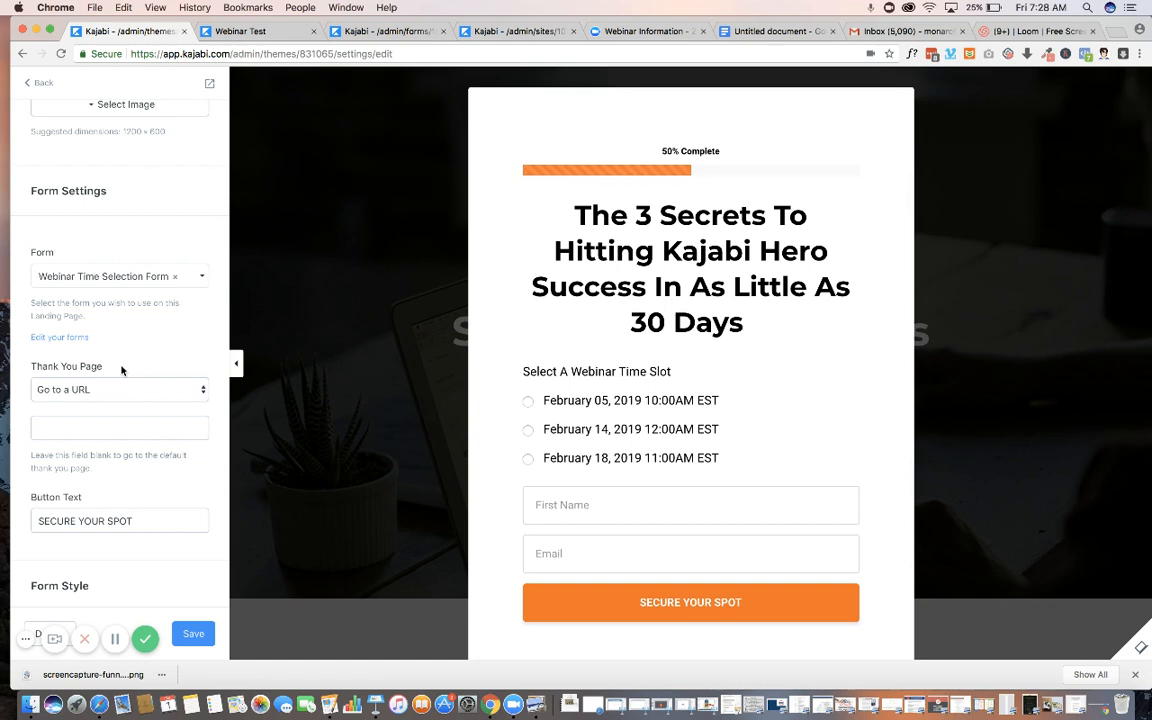
# Submit a test sign-up on the Webinar Test preview page for February 05, 2019 10:00AM EST with the saved name and e-mail.
pyautogui.click(660, 607)
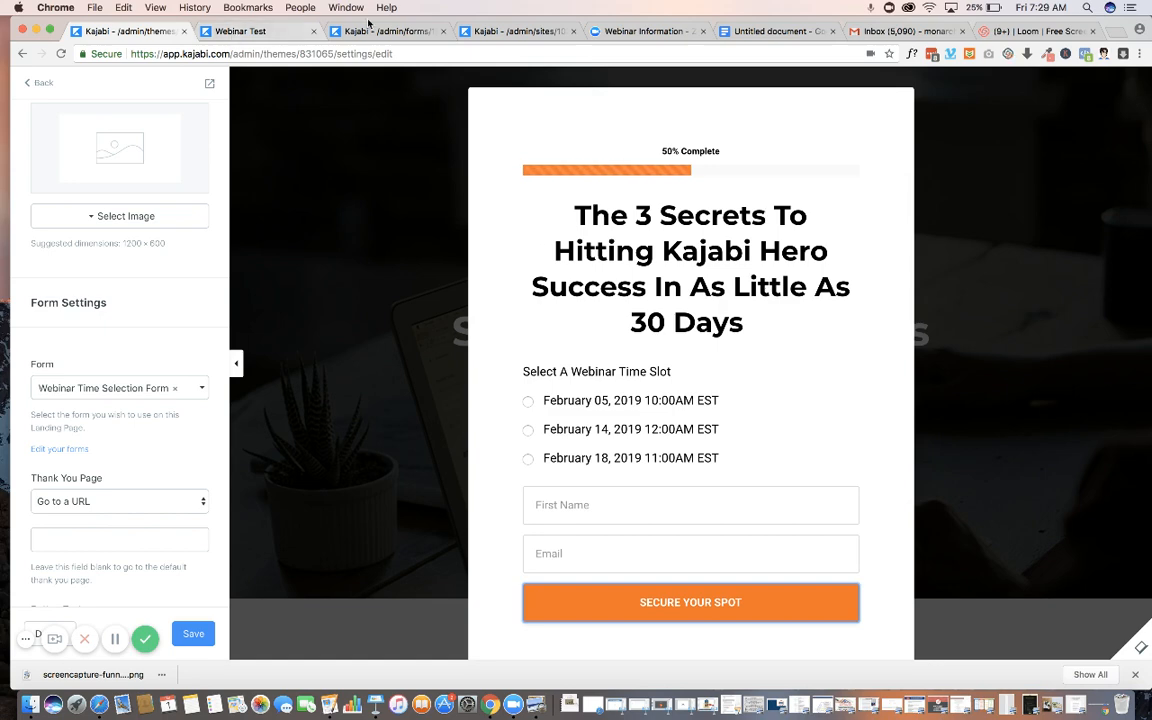
pyautogui.click(335, 30)
pyautogui.click(240, 31)
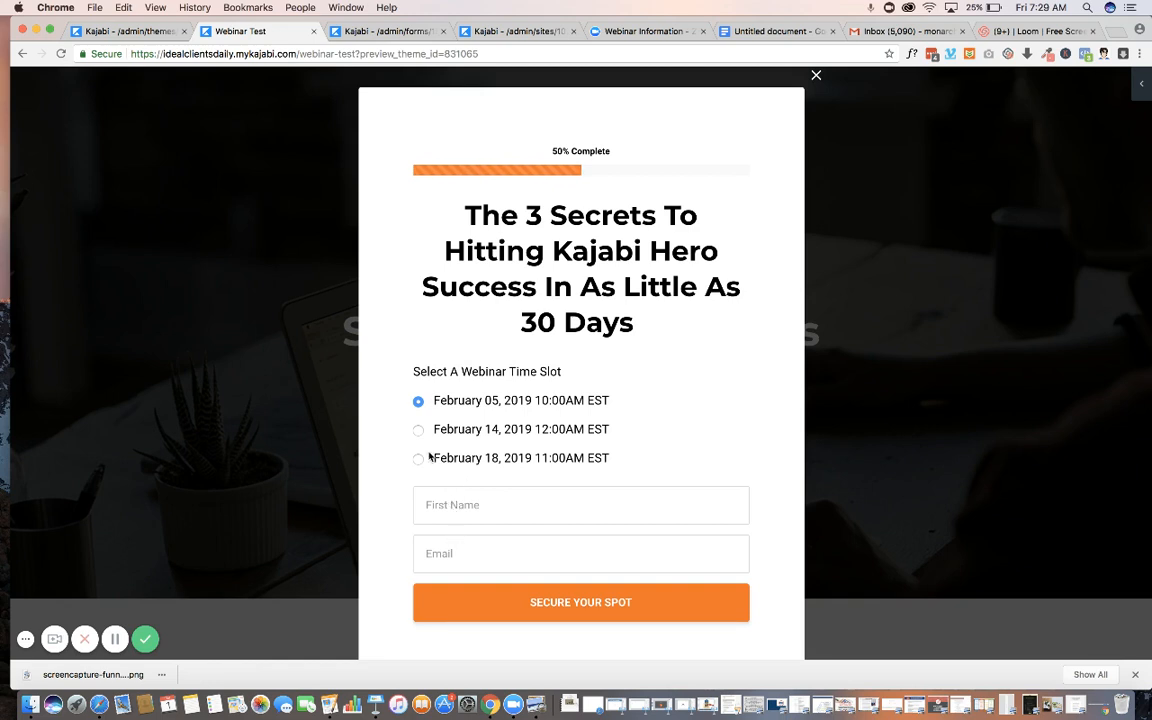
pyautogui.click(450, 506)
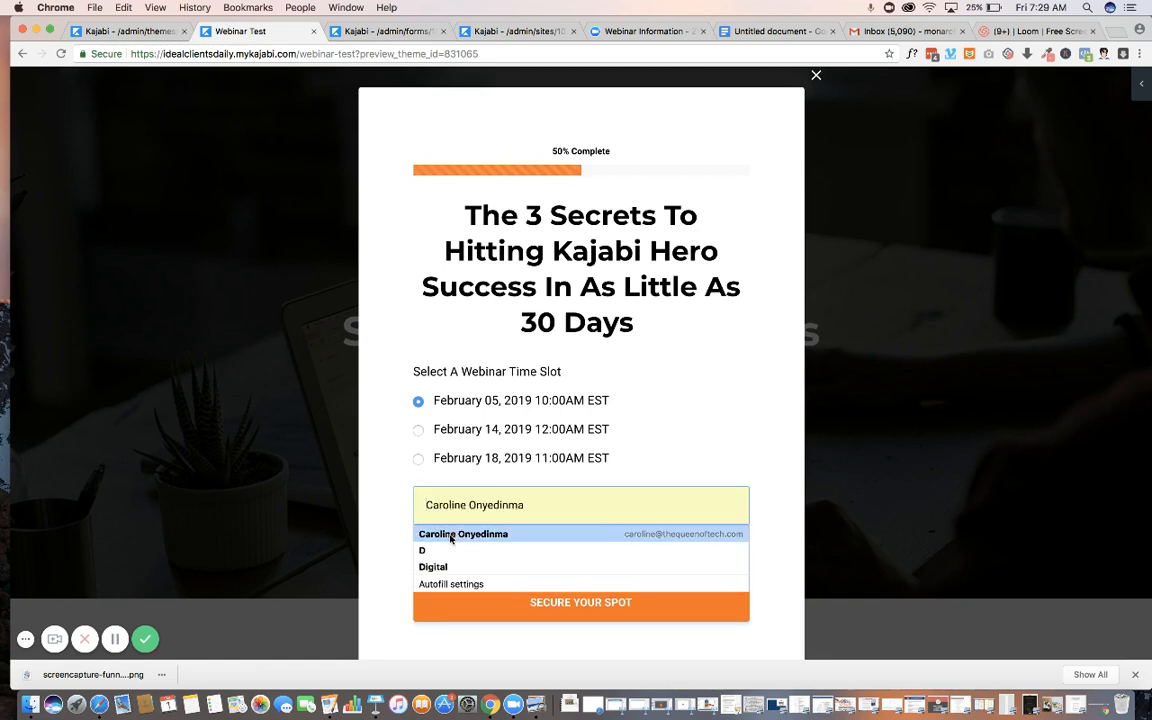
pyautogui.click(451, 536)
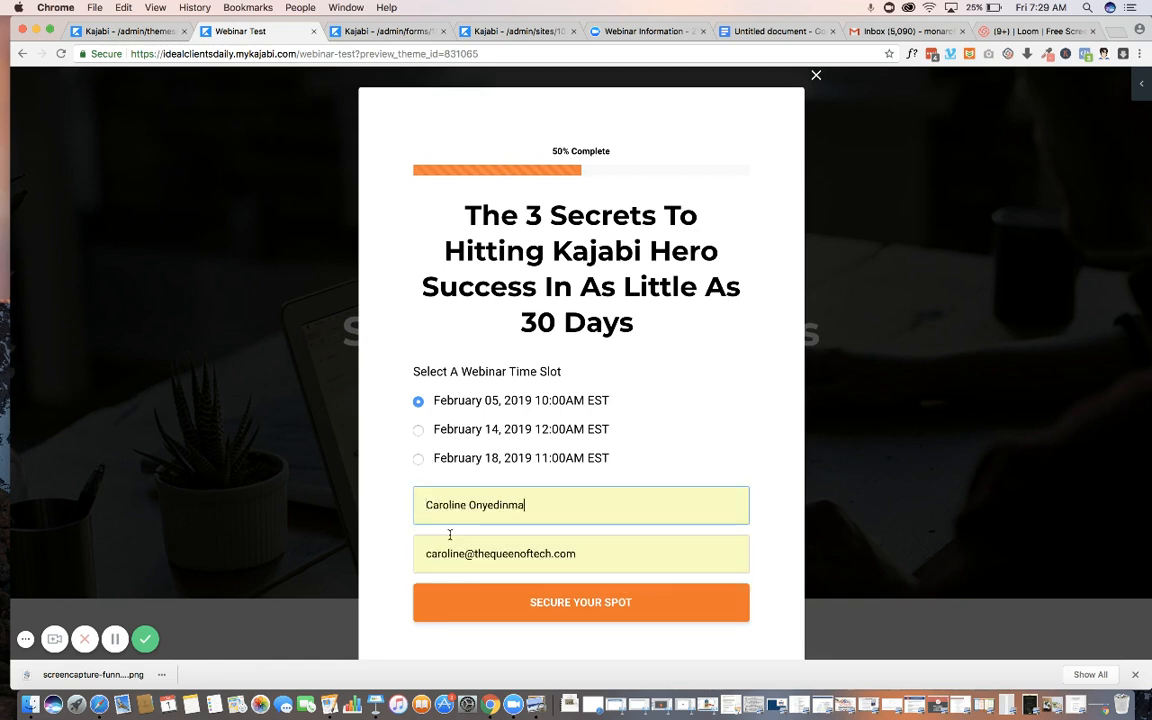
pyautogui.click(506, 620)
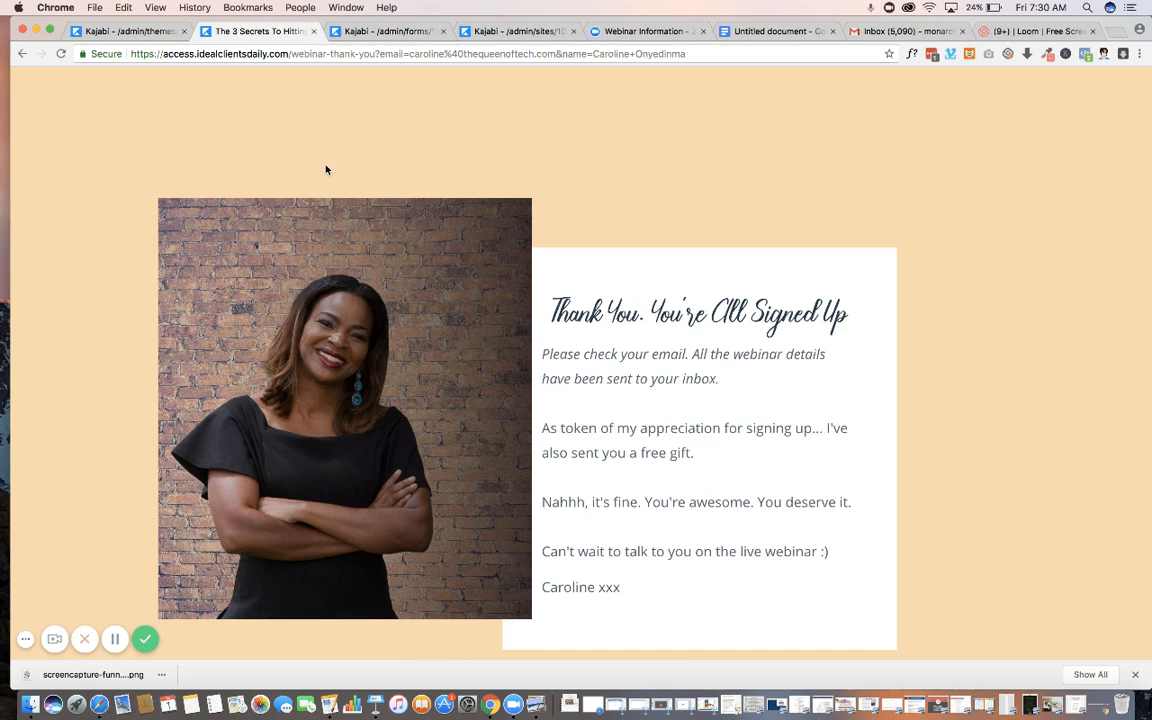
# Switch to Gmail and open the "You're In" webinar sign-up email to read the registration details.
pyautogui.click(855, 30)
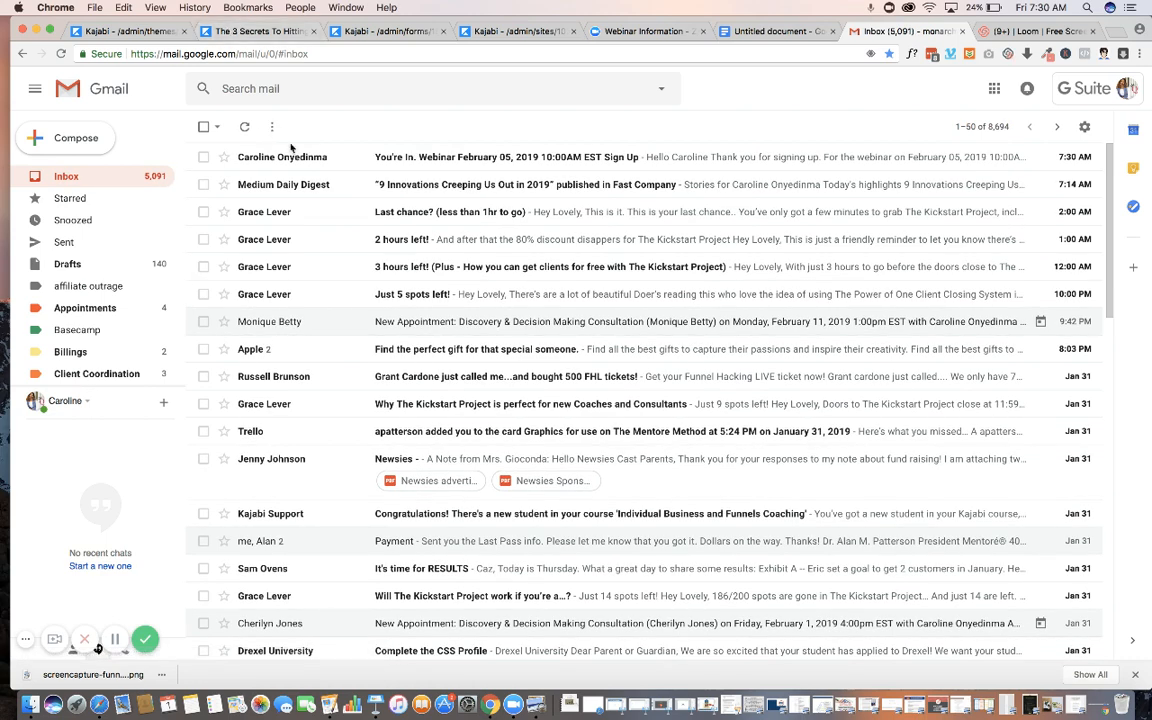
pyautogui.click(297, 163)
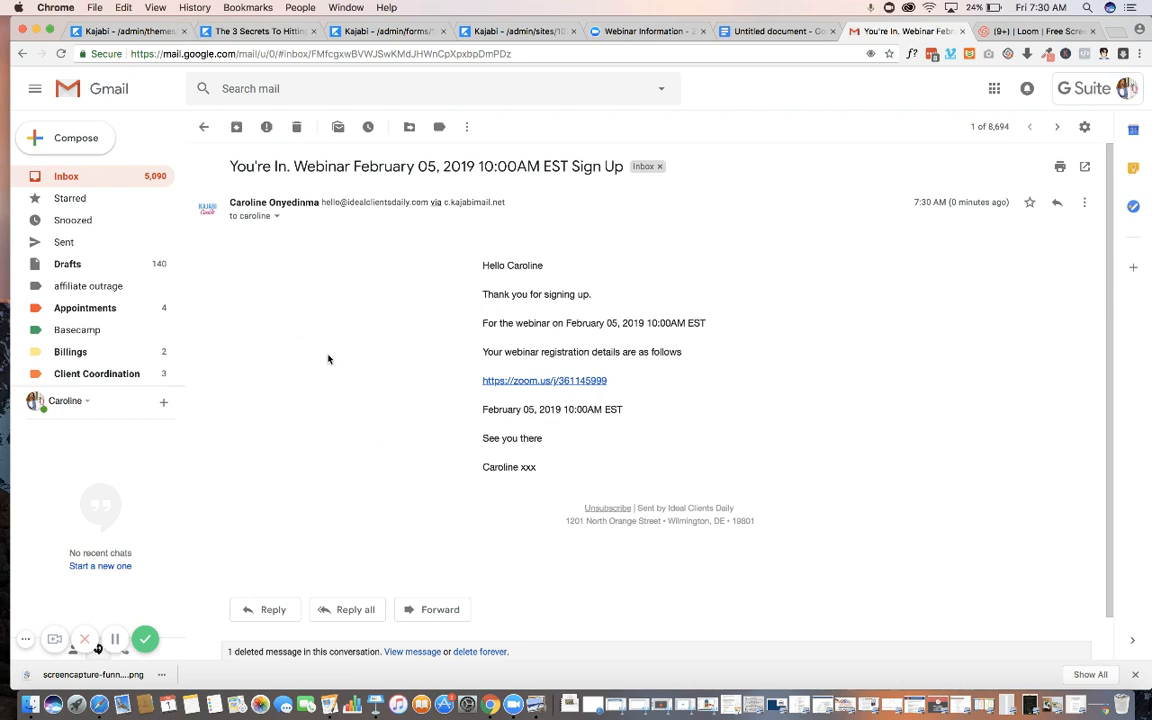
# Return to the Webinar Time Selection Form in Kajabi and review its fields, after-submission settings and automations.
pyautogui.click(130, 31)
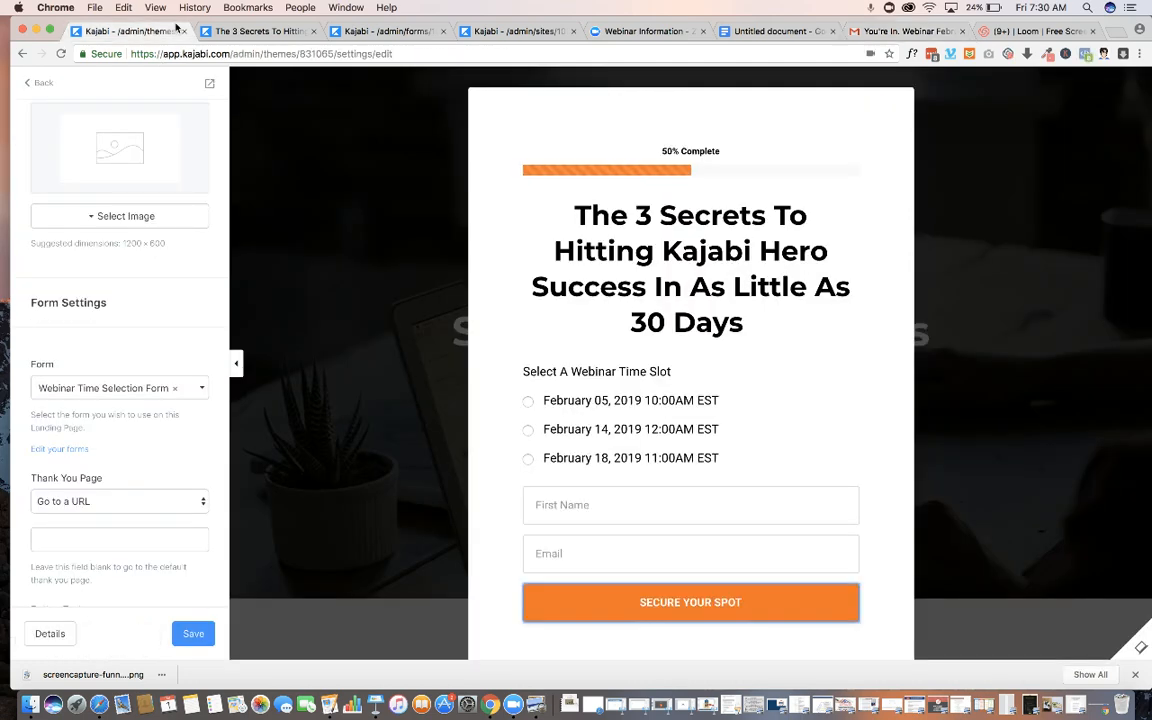
pyautogui.click(233, 33)
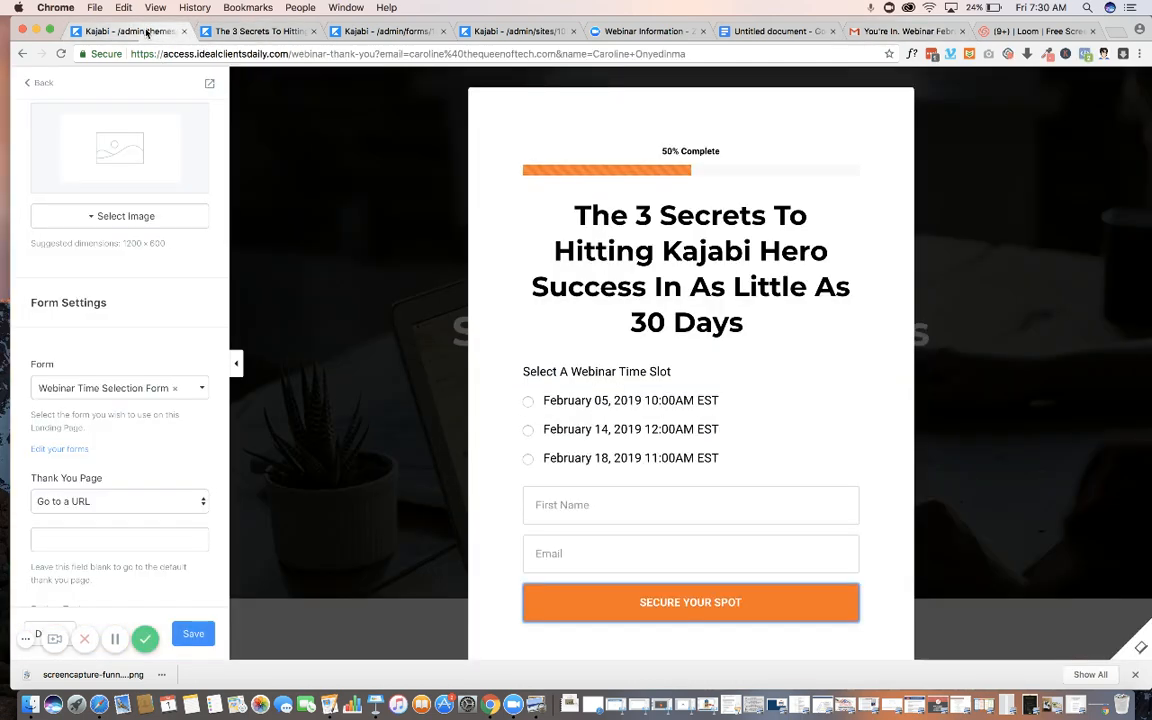
pyautogui.click(130, 31)
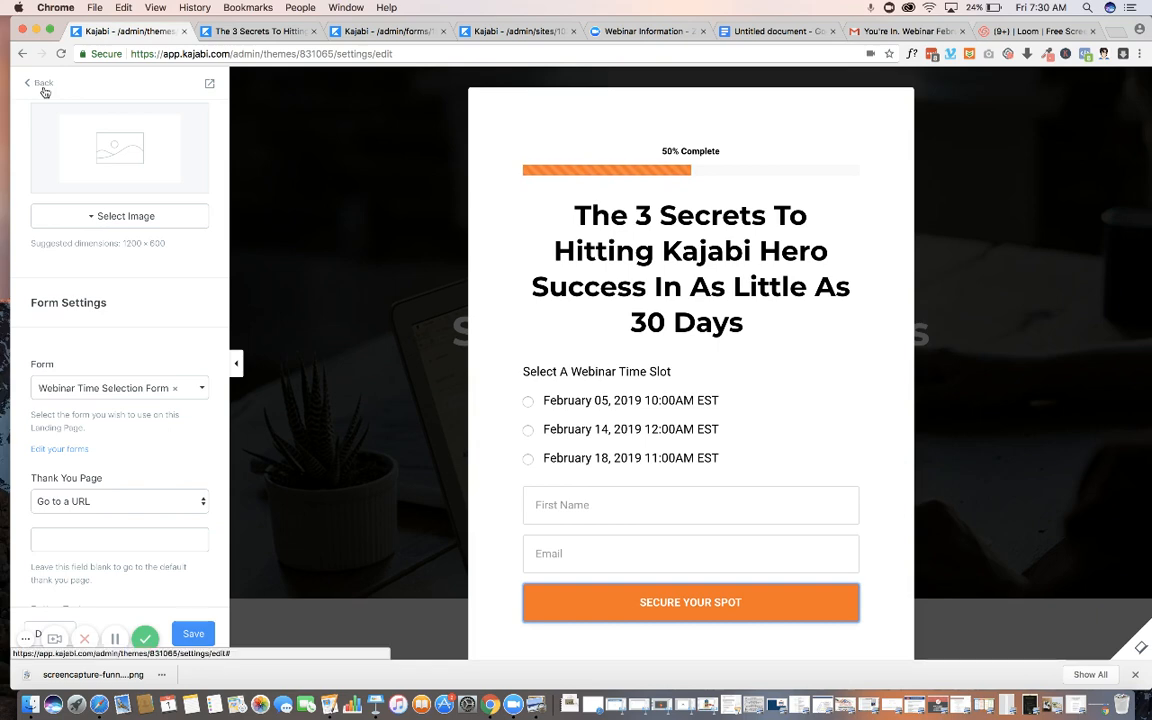
pyautogui.click(371, 35)
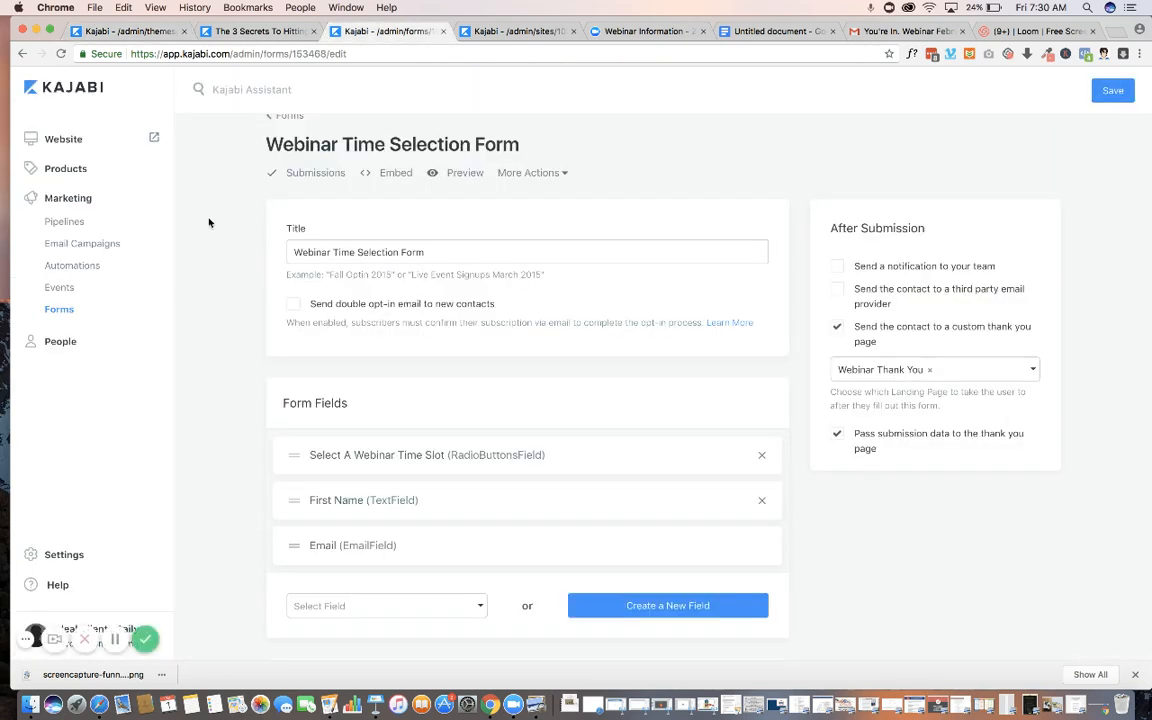
pyautogui.scroll(-3, 198, 242)
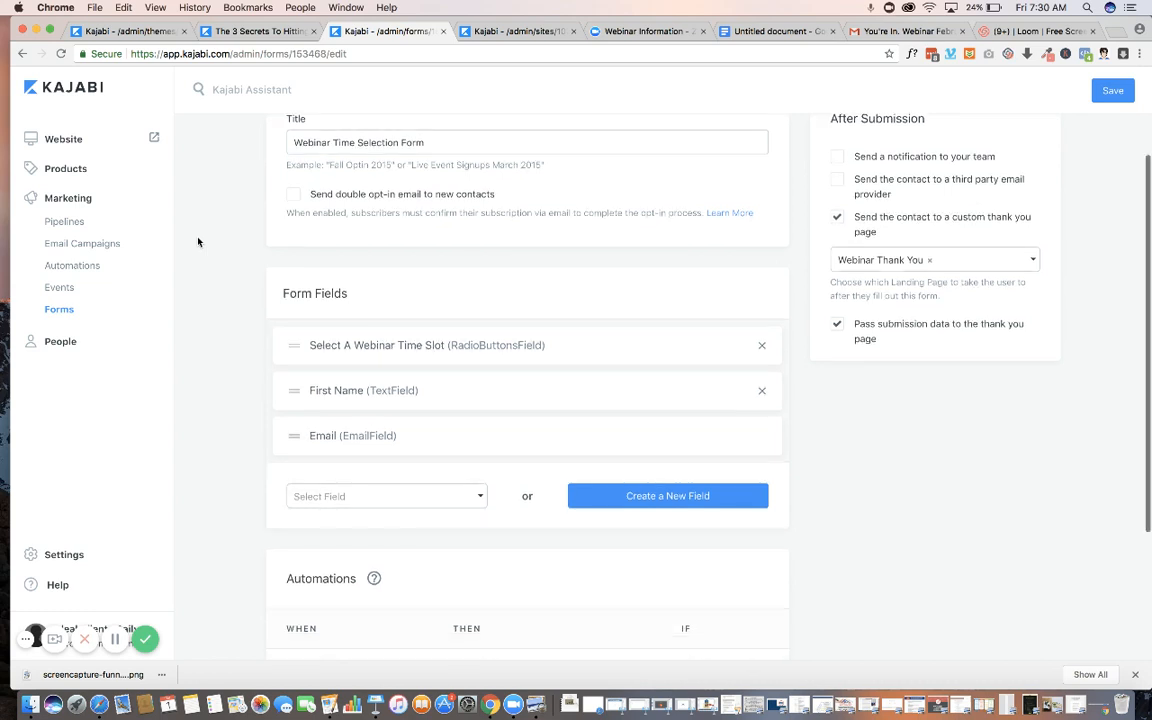
pyautogui.scroll(3, 198, 242)
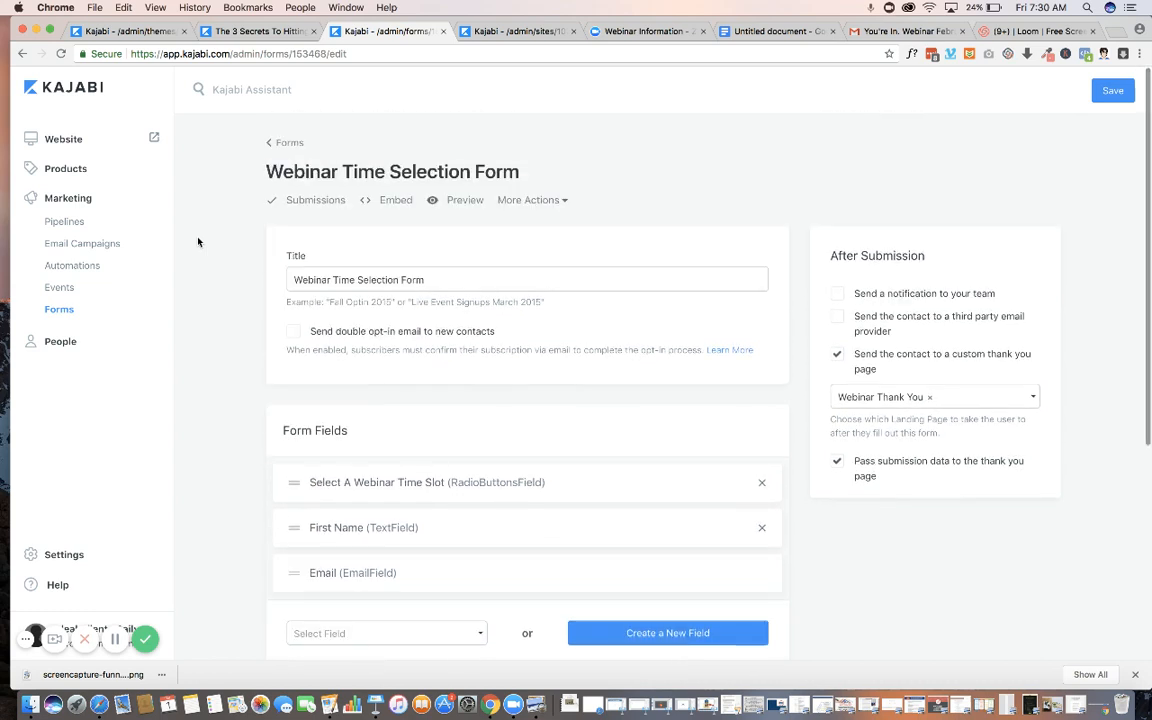
pyautogui.scroll(-3, 198, 242)
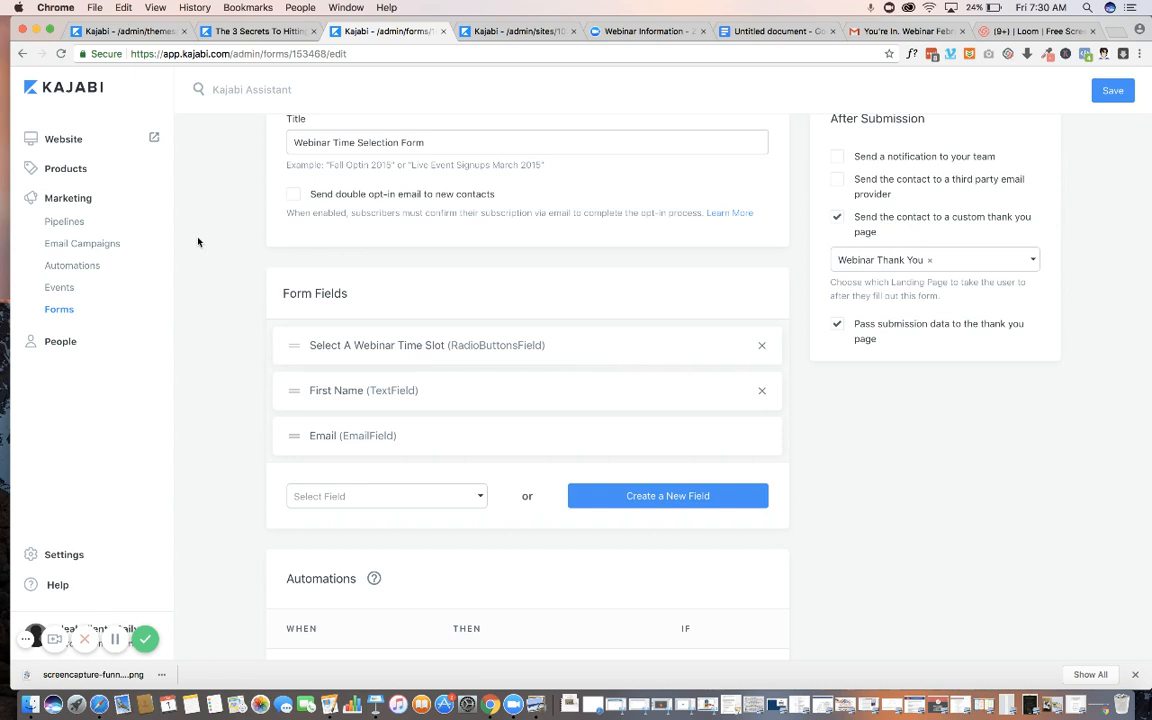
pyautogui.scroll(-4, 198, 242)
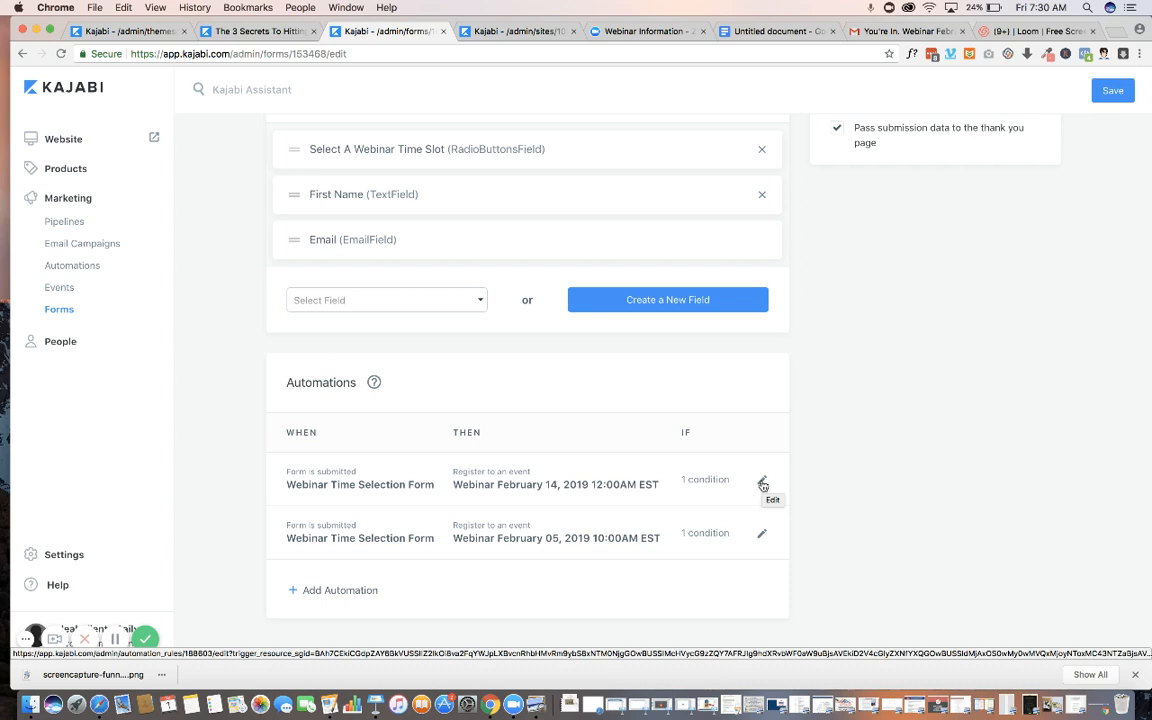
# Open the February 05, 2019 10:00AM EST webinar event and view the blank form for adding an email.
pyautogui.click(68, 290)
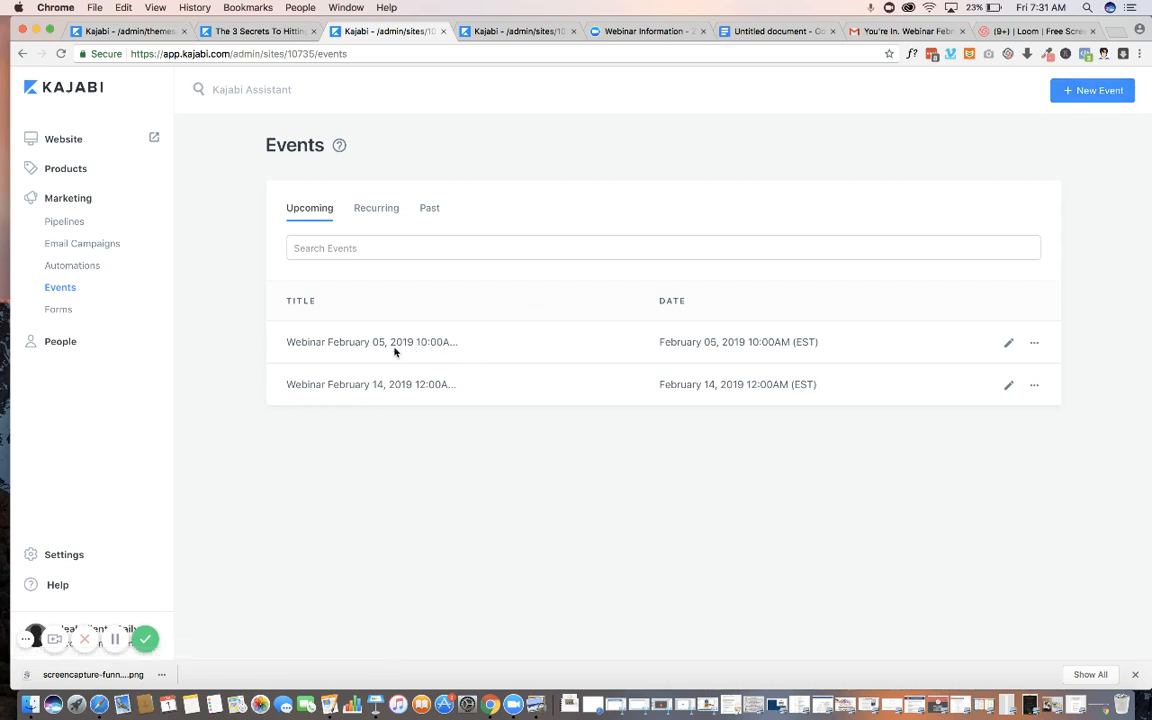
pyautogui.click(1010, 345)
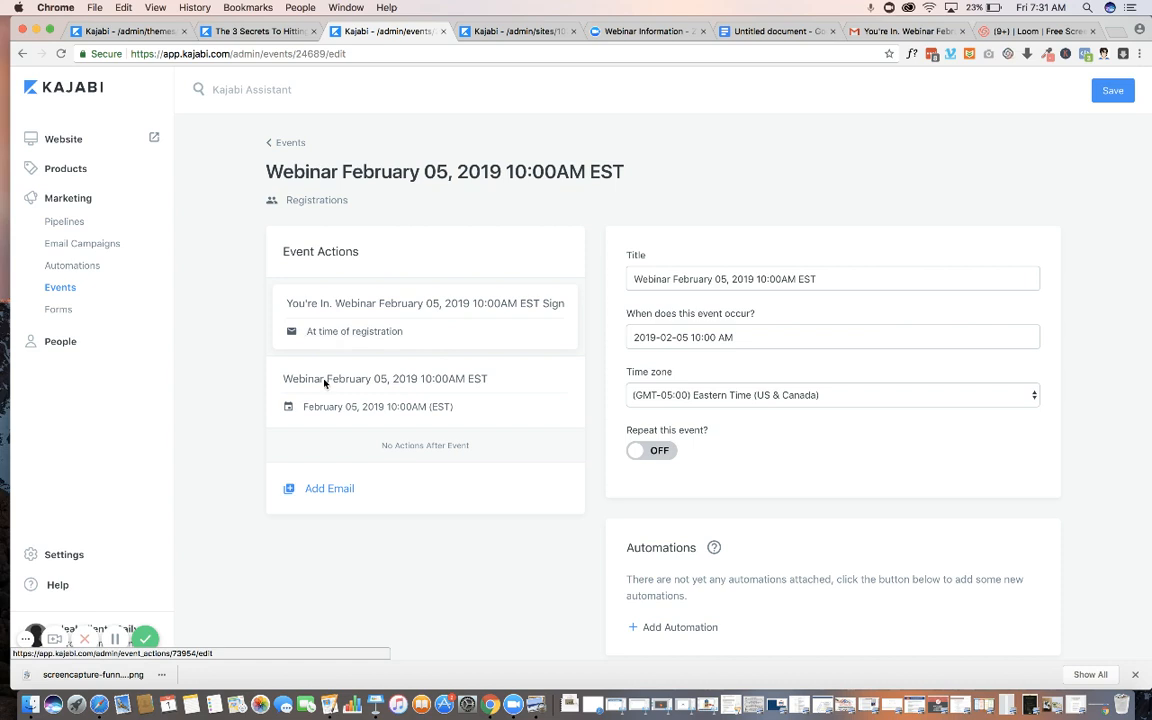
pyautogui.click(318, 489)
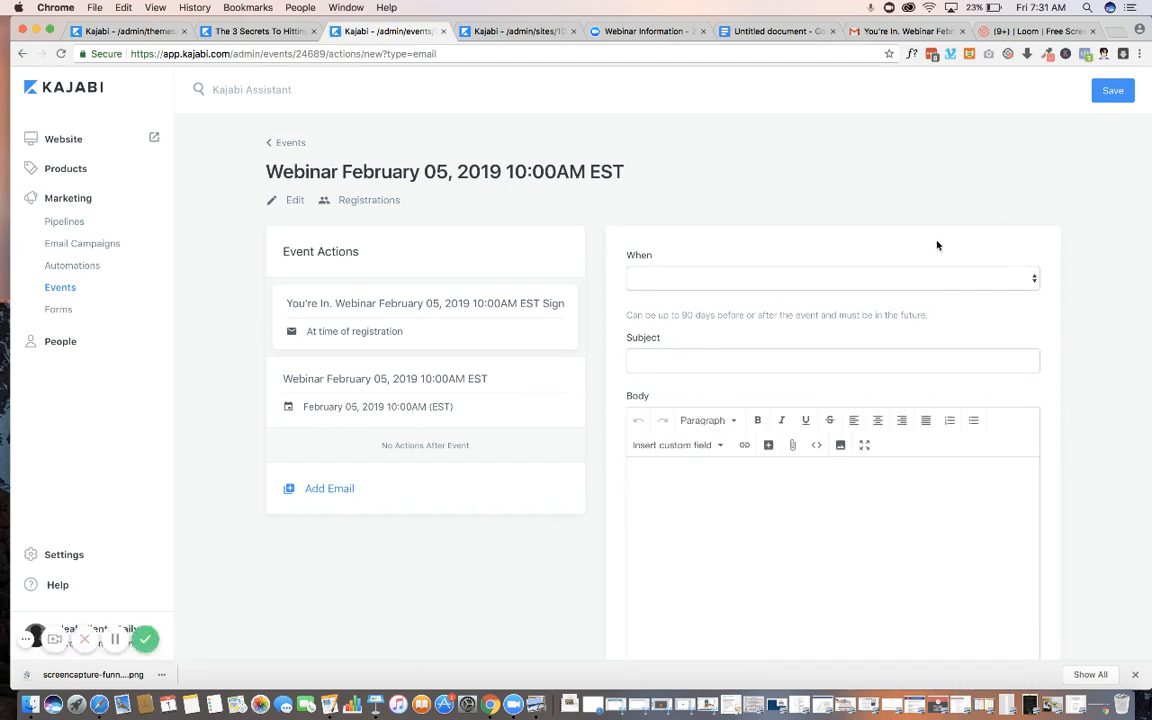
# Open the event's email sent at time of registration and review its subject and body text.
pyautogui.click(352, 334)
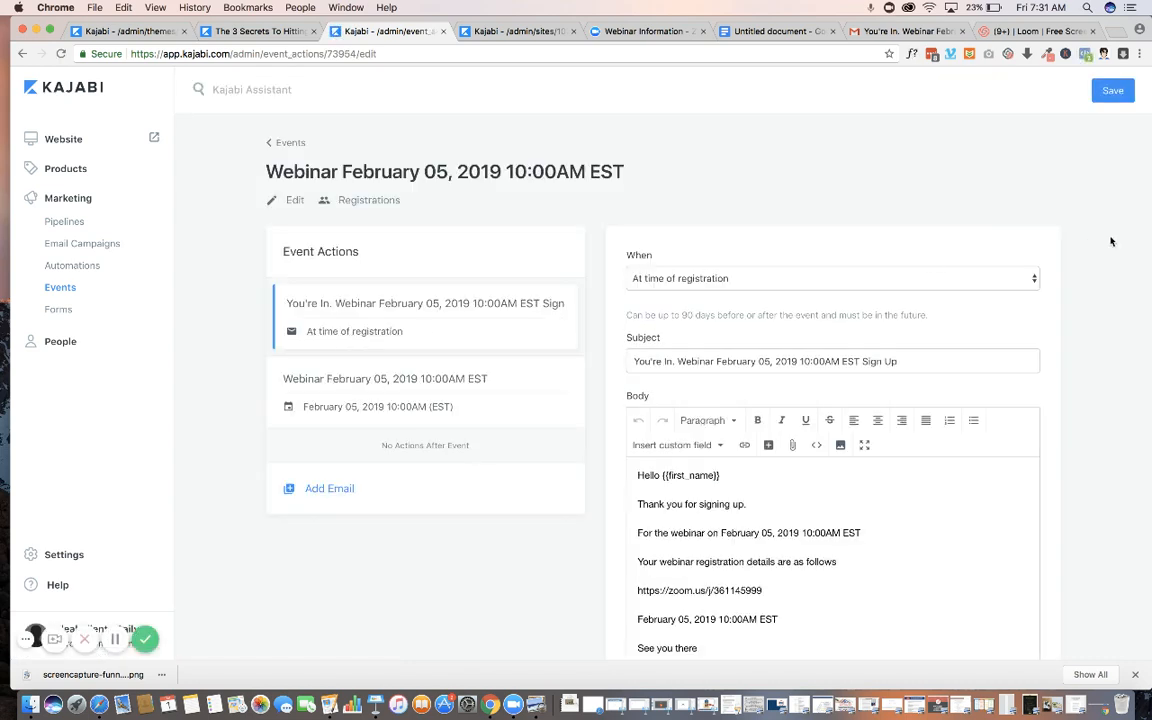
pyautogui.scroll(-3, 1110, 241)
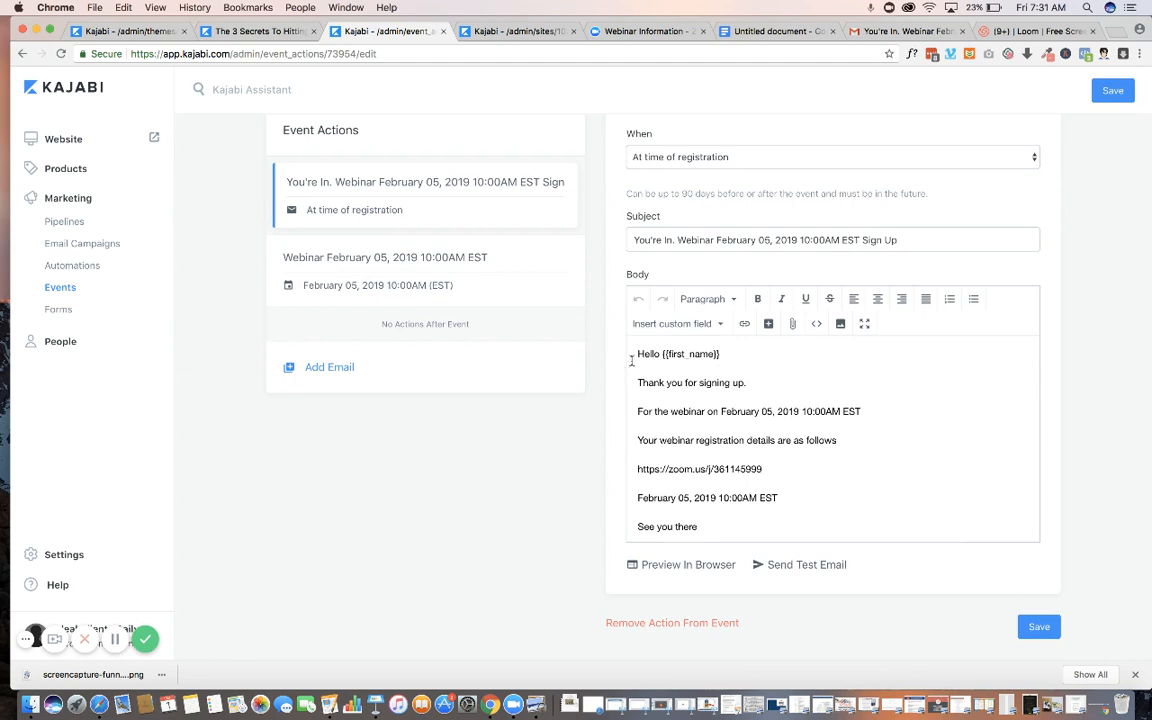
pyautogui.moveTo(636, 357); pyautogui.dragTo(714, 511)
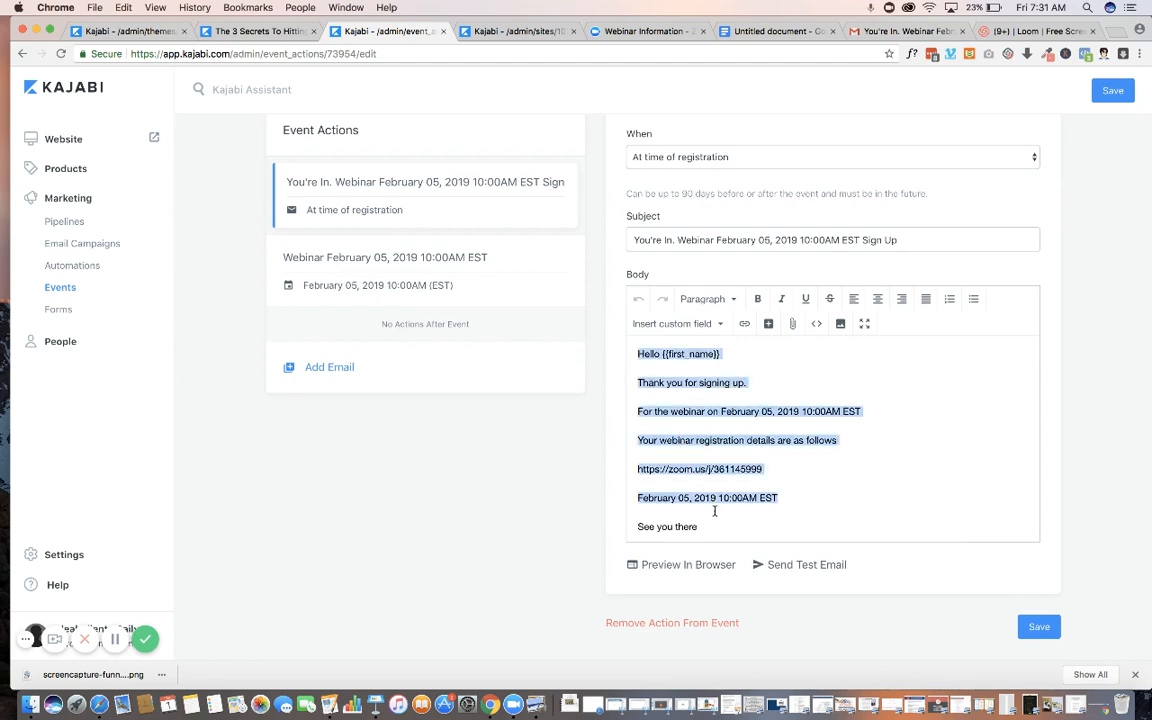
pyautogui.click(698, 526)
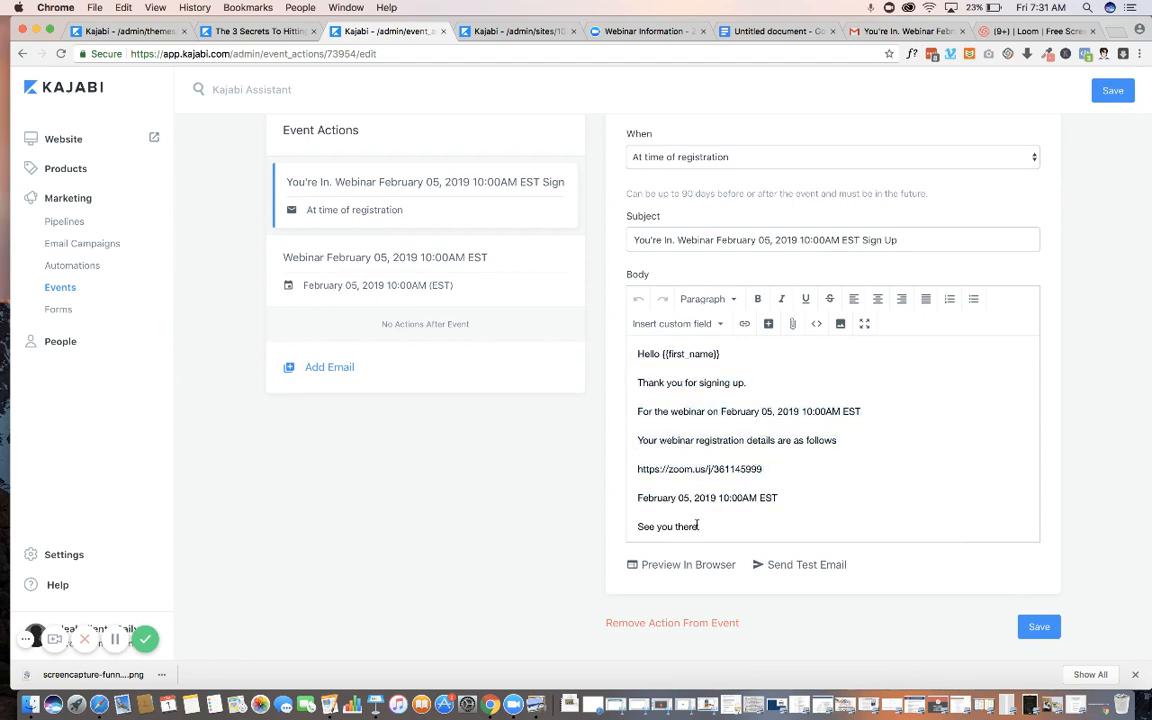
# Highlight the Zoom link in the email body and the February 05 join link in the Google Docs document to compare them.
pyautogui.moveTo(764, 469); pyautogui.dragTo(624, 473)
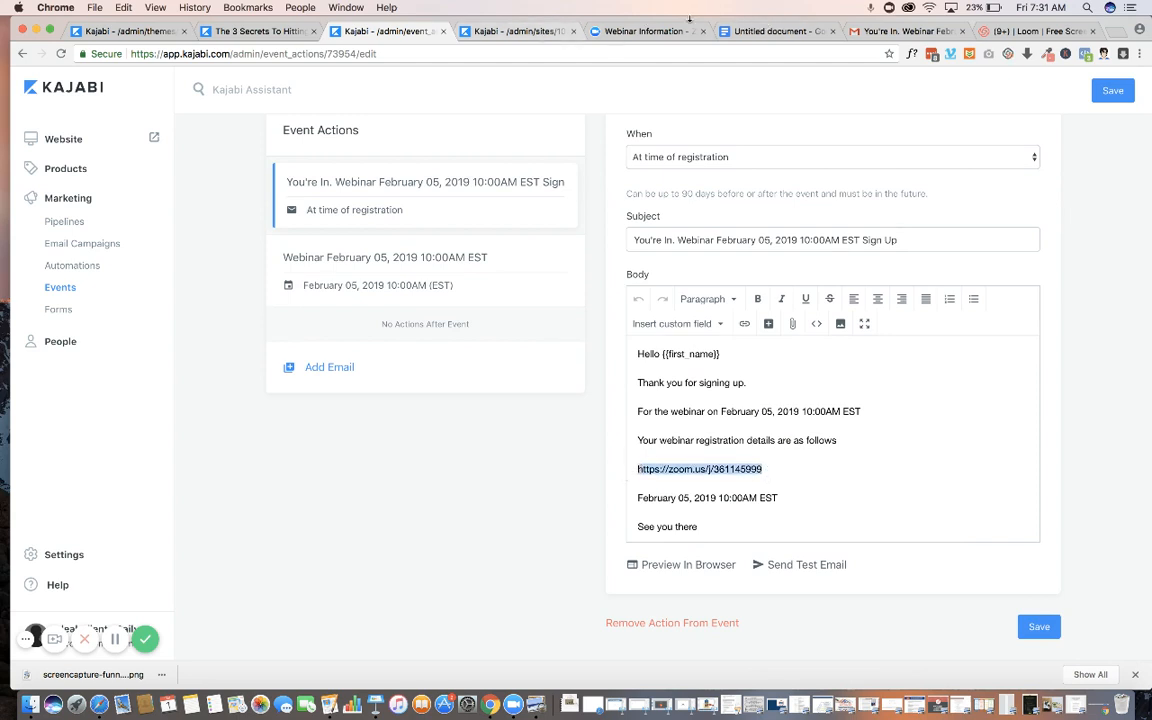
pyautogui.click(772, 31)
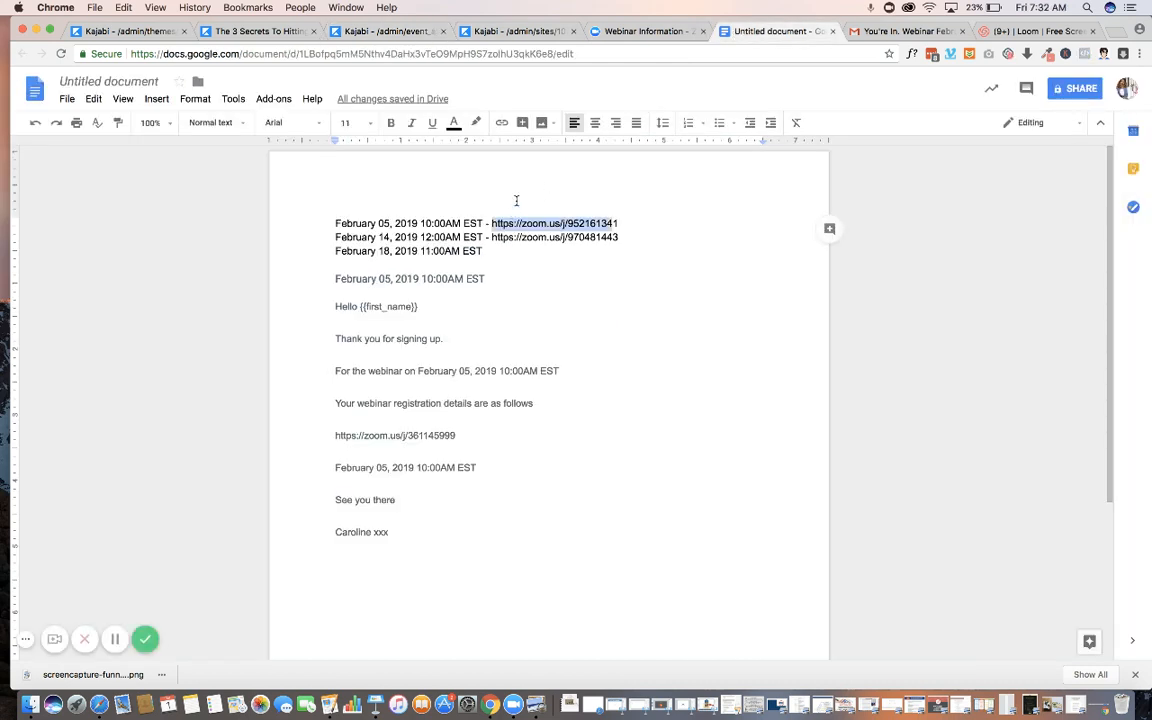
pyautogui.click(491, 223)
pyautogui.moveTo(491, 223); pyautogui.dragTo(621, 219)
# Return to the event's registration email in Kajabi, view its send-time options, and go back to the events list without saving.
pyautogui.click(396, 37)
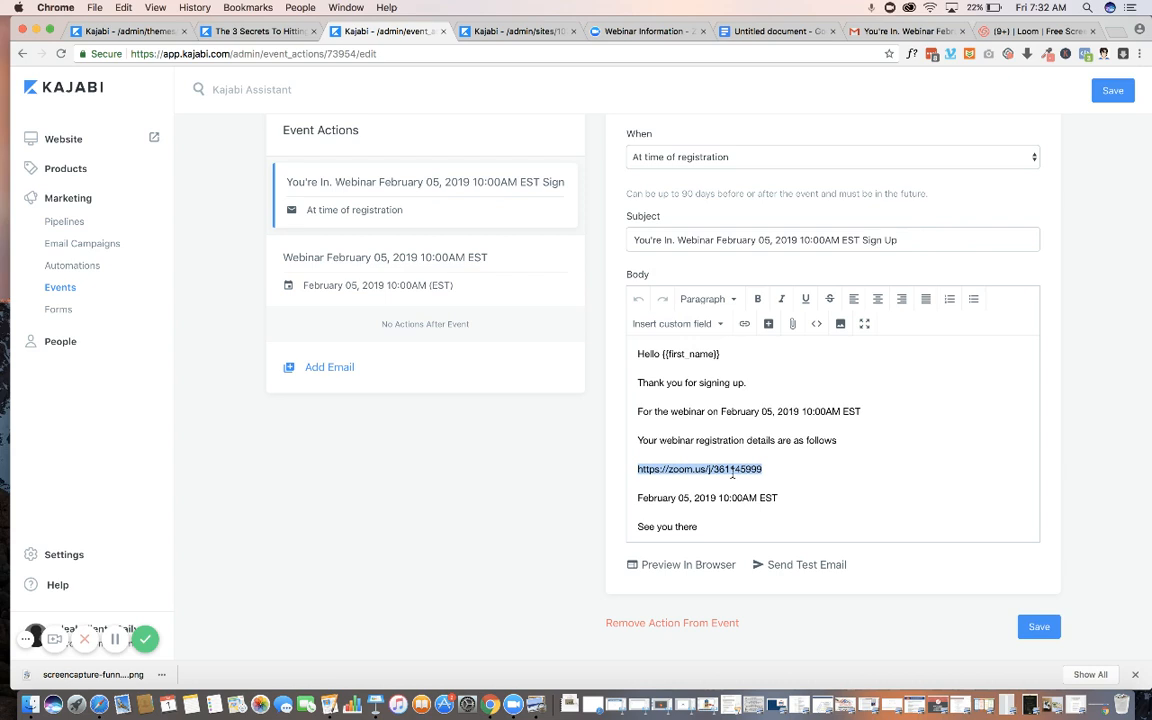
pyautogui.click(703, 160)
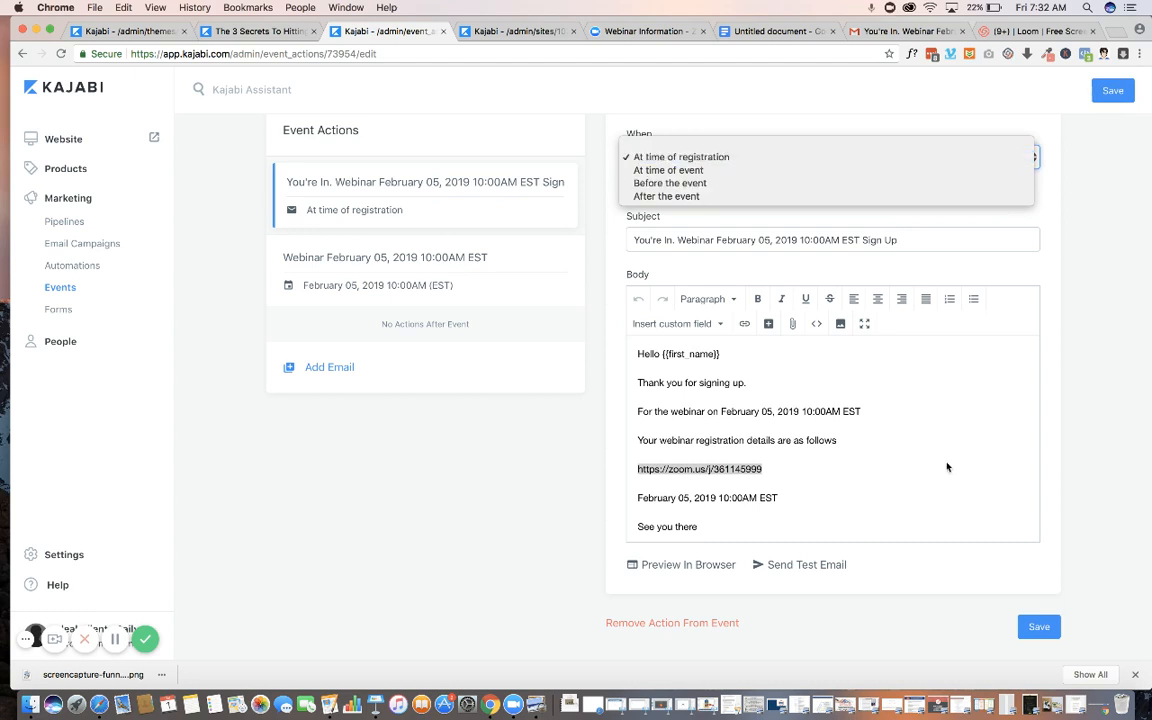
pyautogui.click(854, 421)
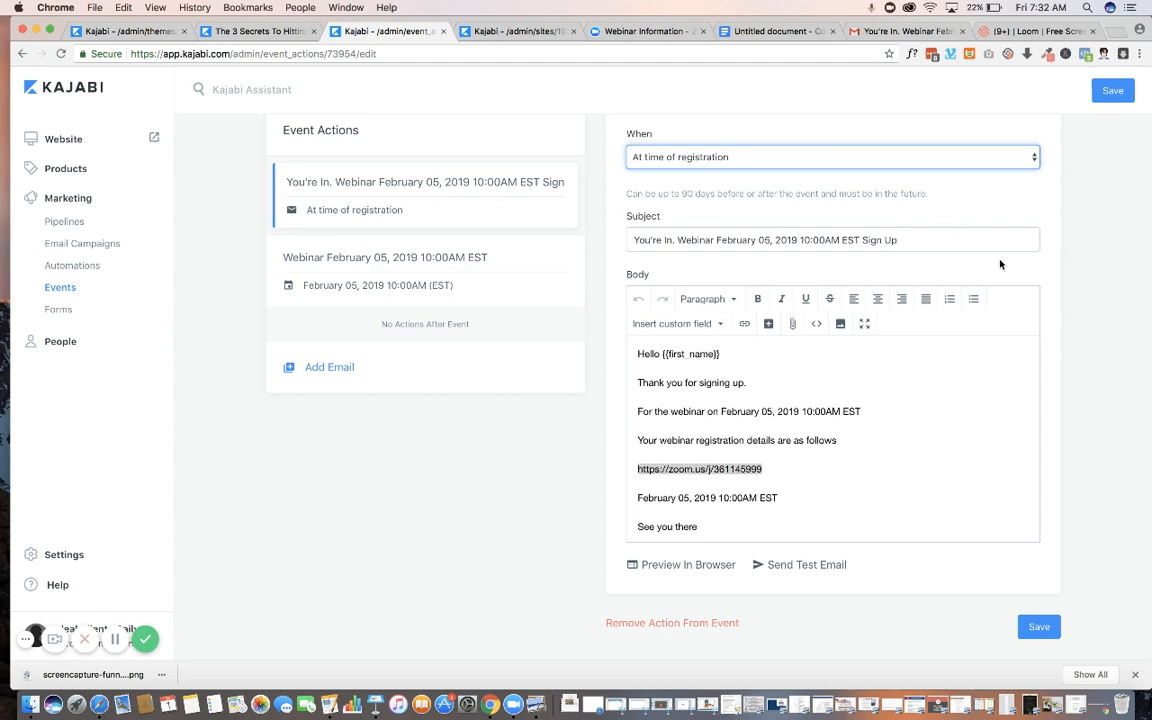
pyautogui.click(1077, 278)
pyautogui.scroll(3, 1077, 278)
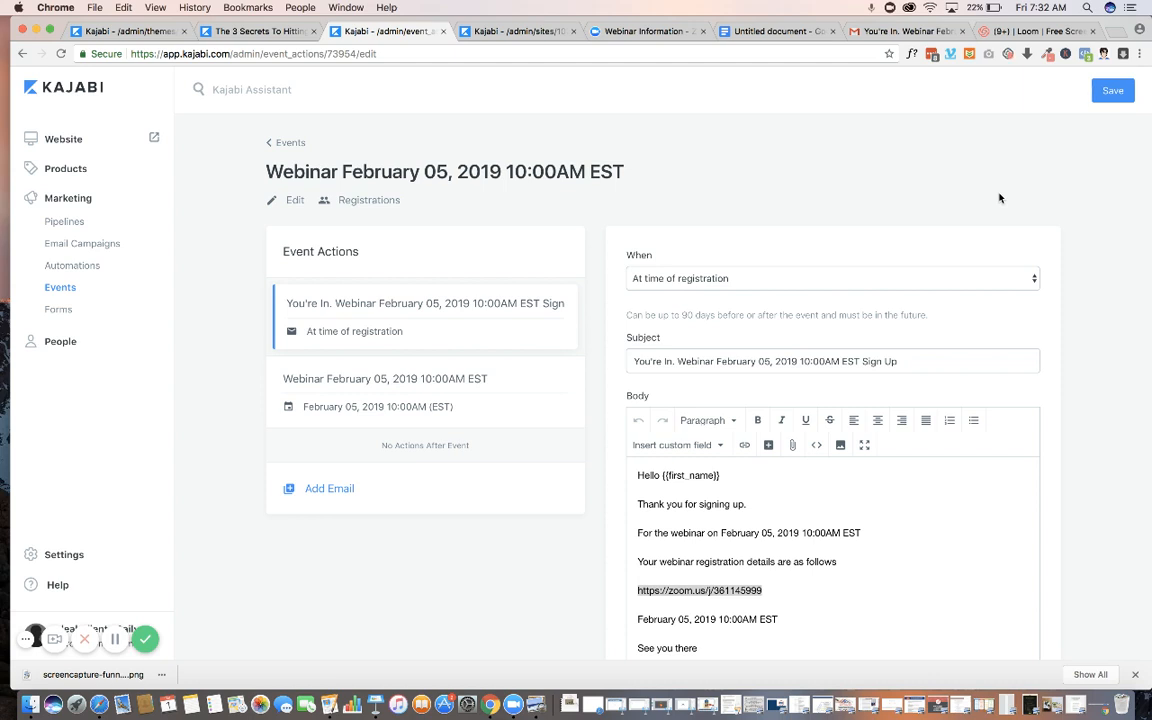
pyautogui.click(289, 143)
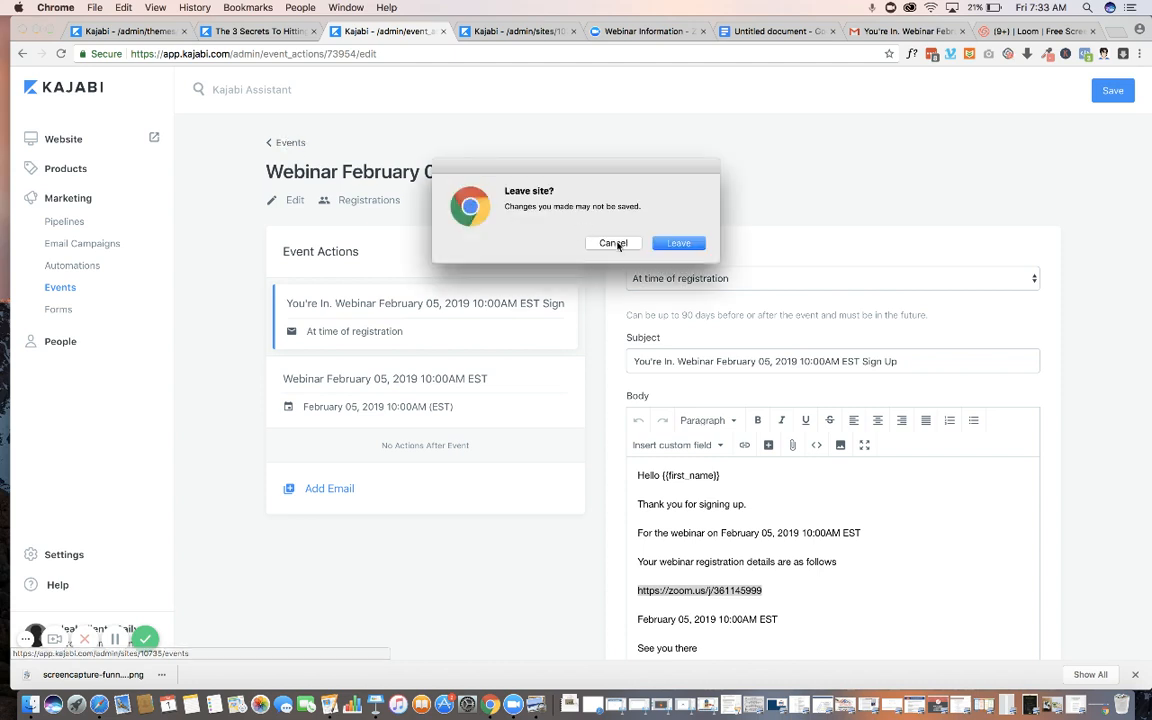
pyautogui.click(666, 244)
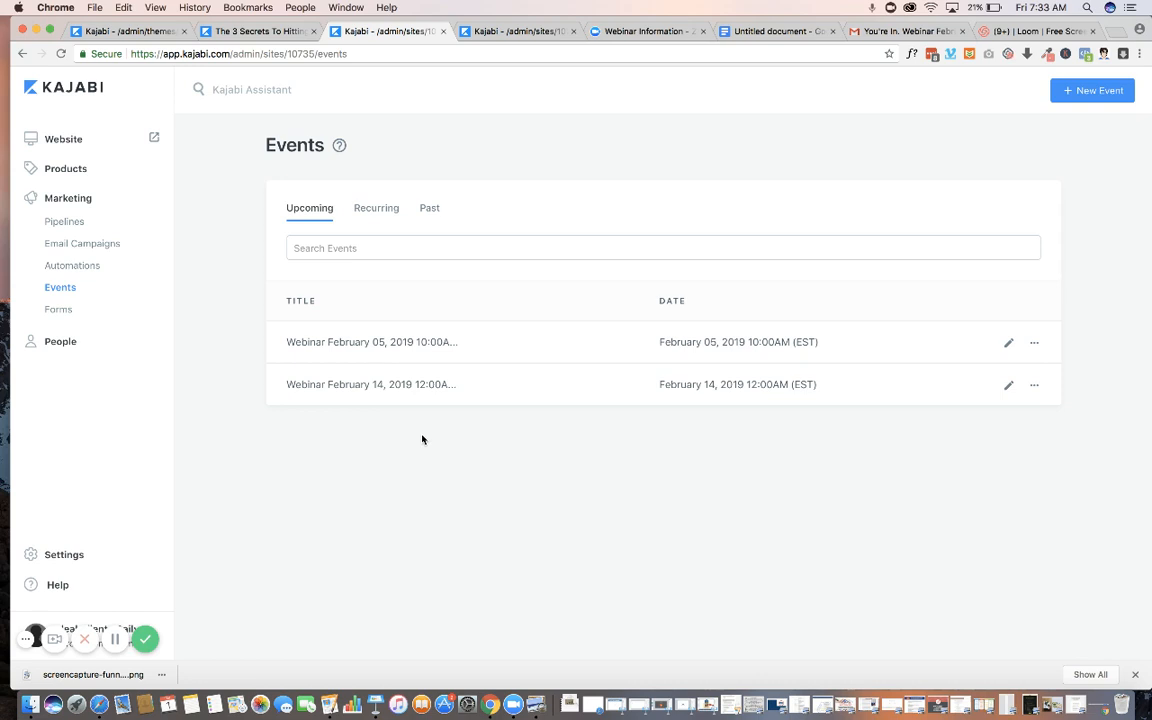
# Open the Webinar Time Selection Form and review its automation for the February 14, 2019 12:00AM EST webinar.
pyautogui.click(56, 314)
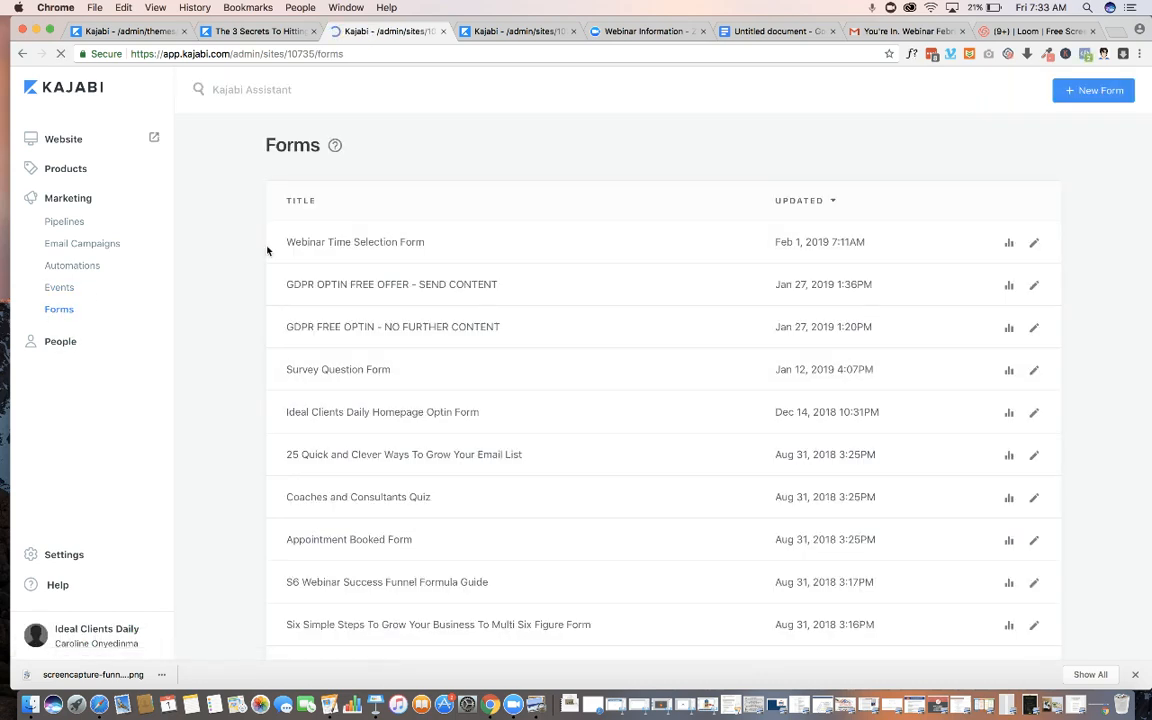
pyautogui.click(329, 241)
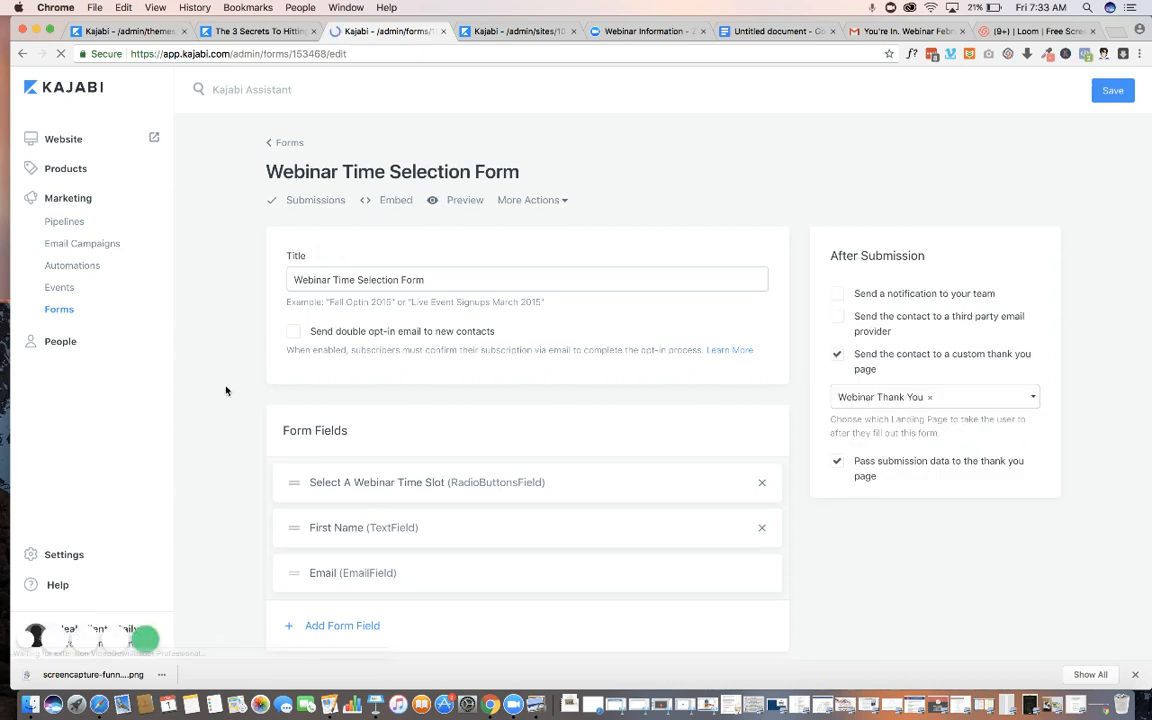
pyautogui.scroll(-5, 226, 390)
pyautogui.scroll(-3, 226, 391)
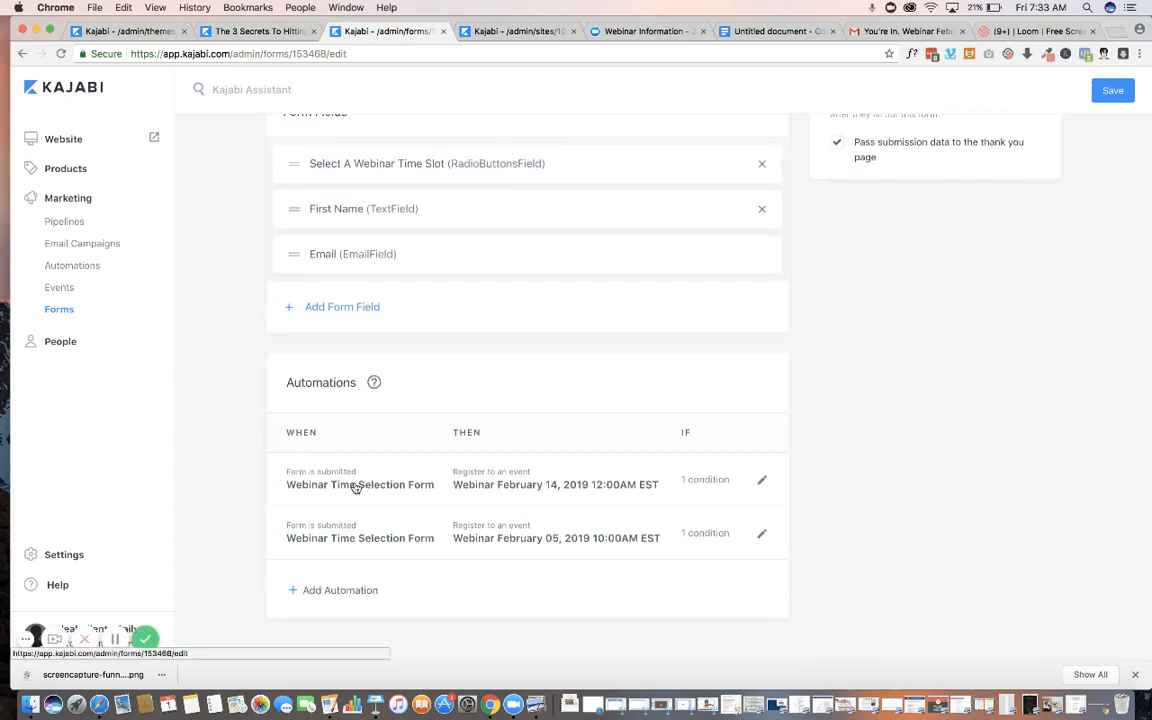
pyautogui.click(760, 481)
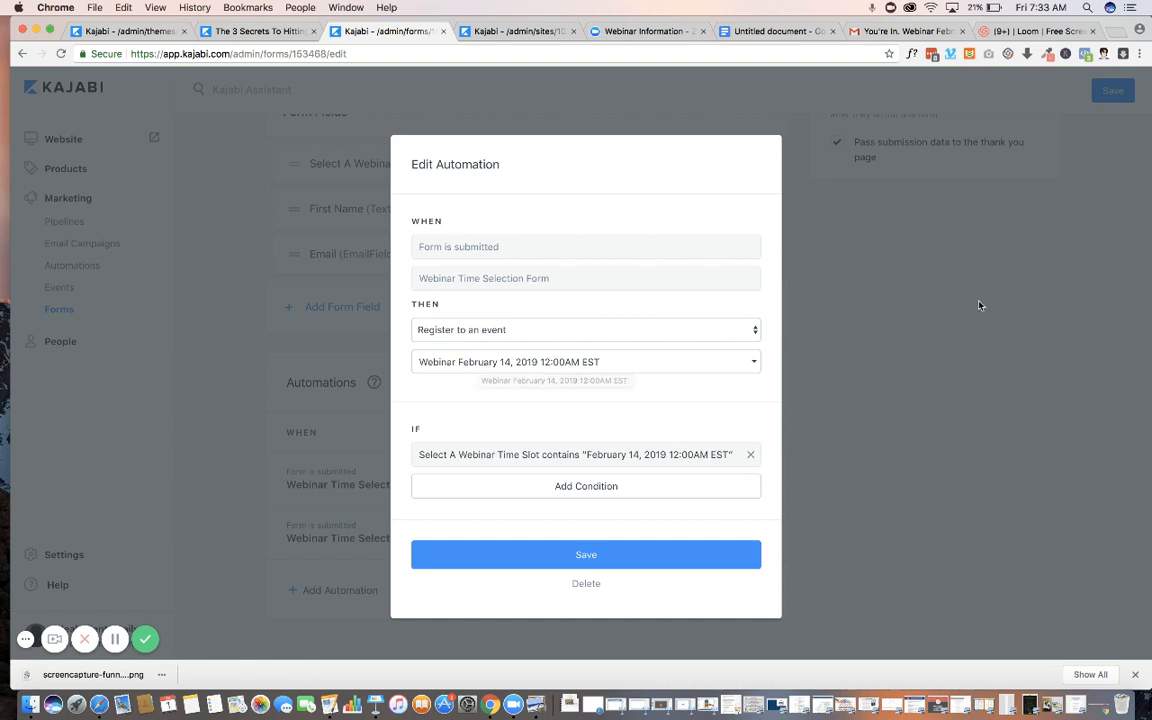
pyautogui.click(880, 270)
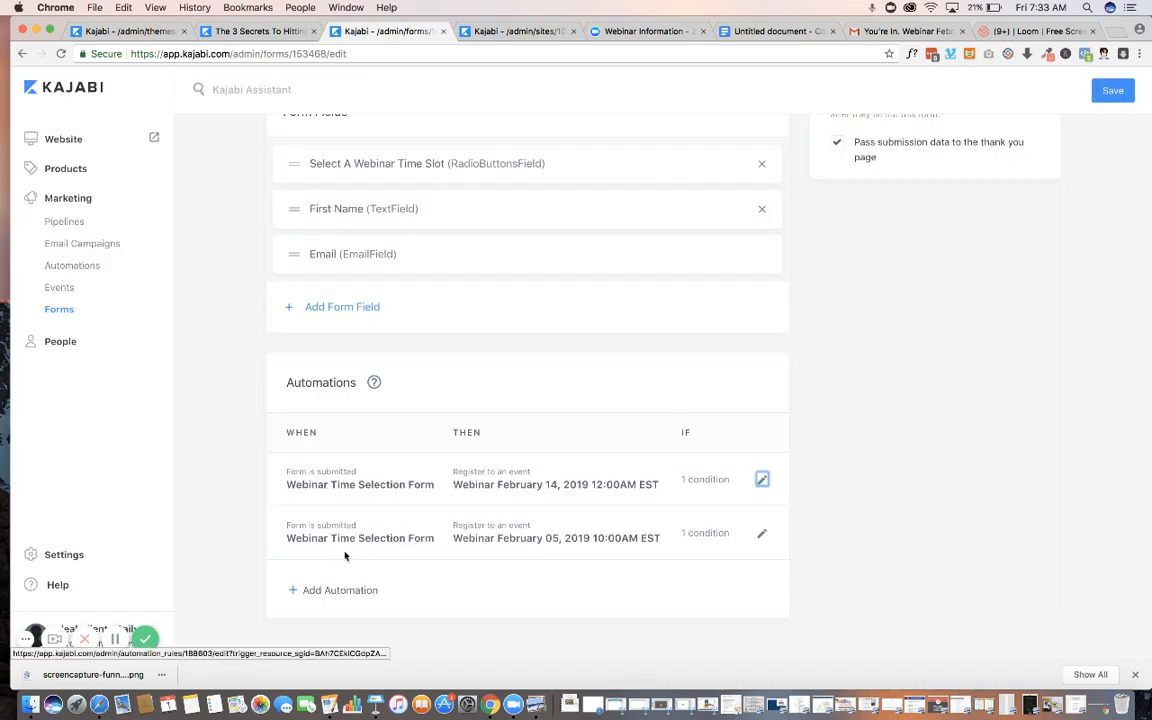
# Edit the form's February 05 automation, choosing Register to an event with Webinar February 05, 2019 10:00AM EST.
pyautogui.click(761, 533)
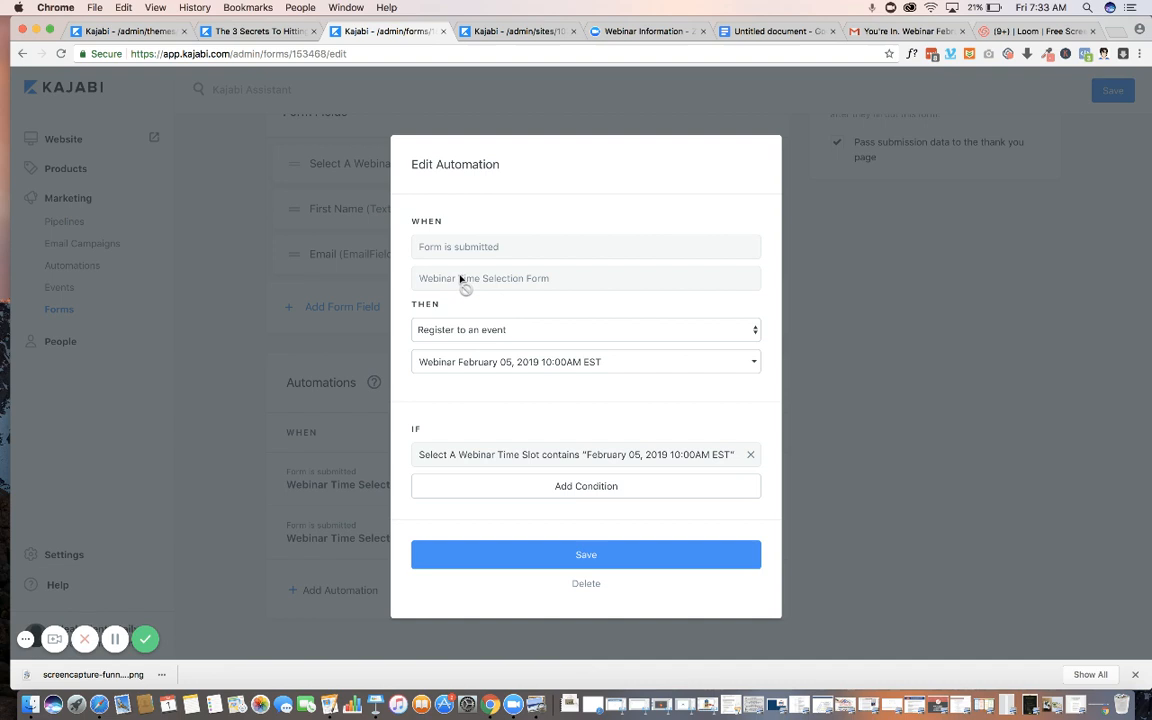
pyautogui.click(490, 341)
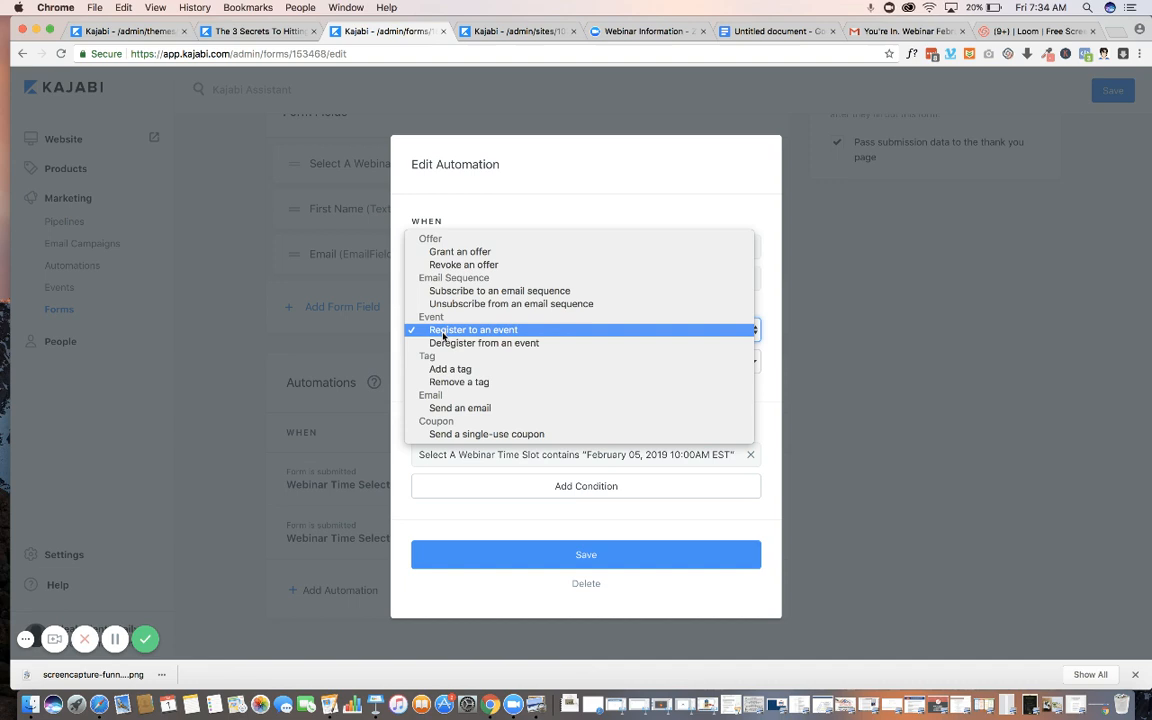
pyautogui.click(443, 334)
pyautogui.click(446, 370)
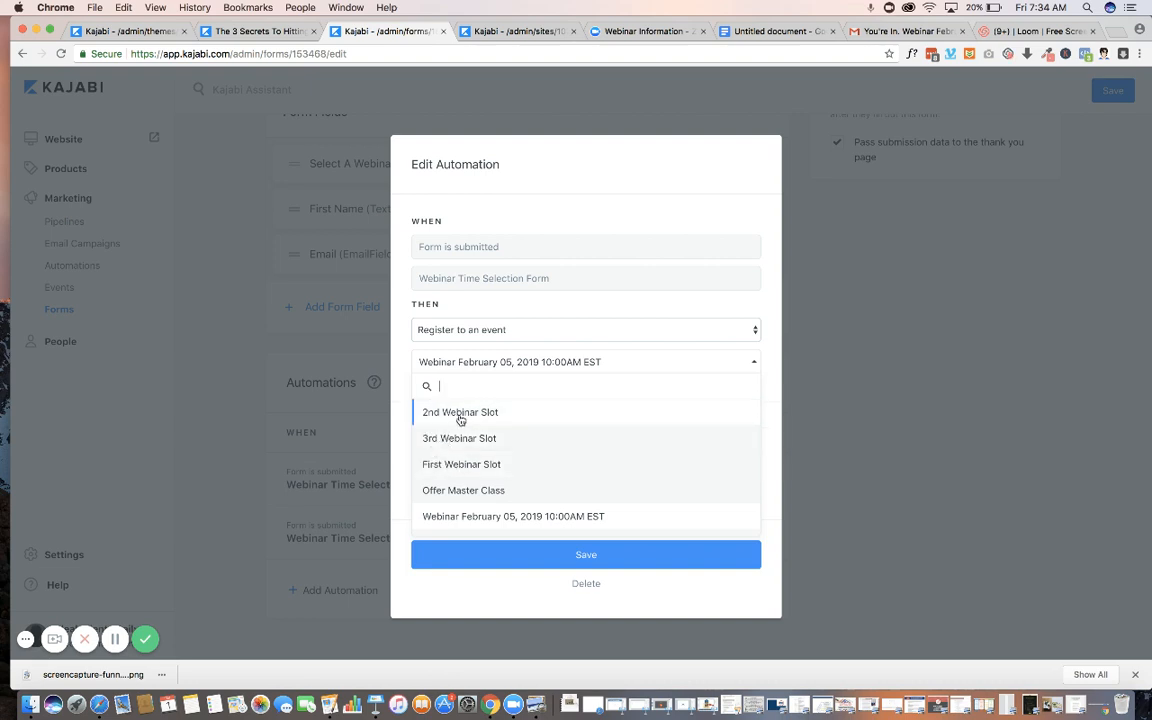
pyautogui.click(476, 517)
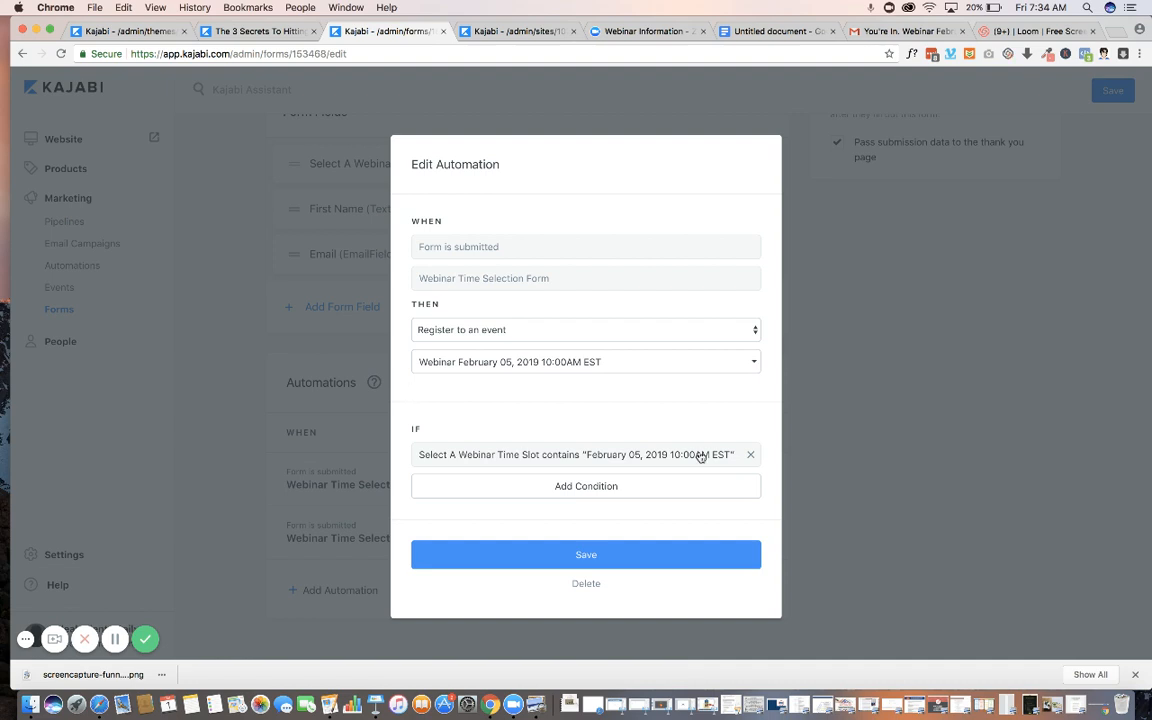
# Replace the automation's existing condition with a new one using the "Select A Webinar Time Slot contains" filter.
pyautogui.click(750, 456)
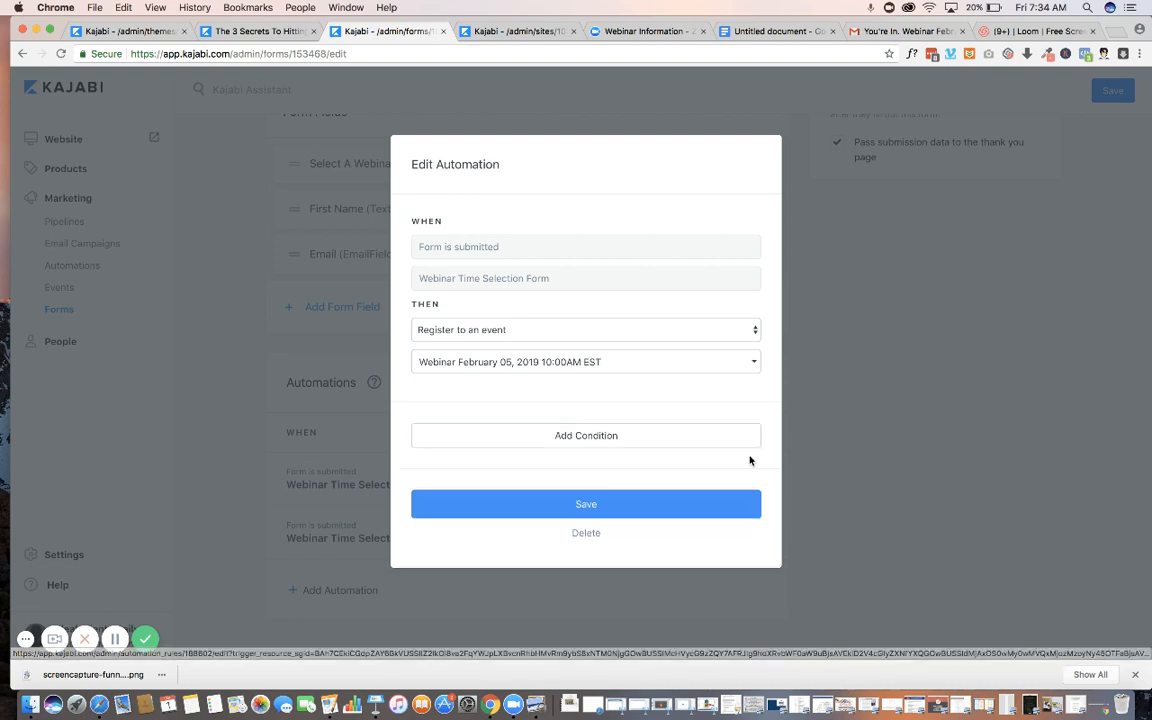
pyautogui.click(558, 439)
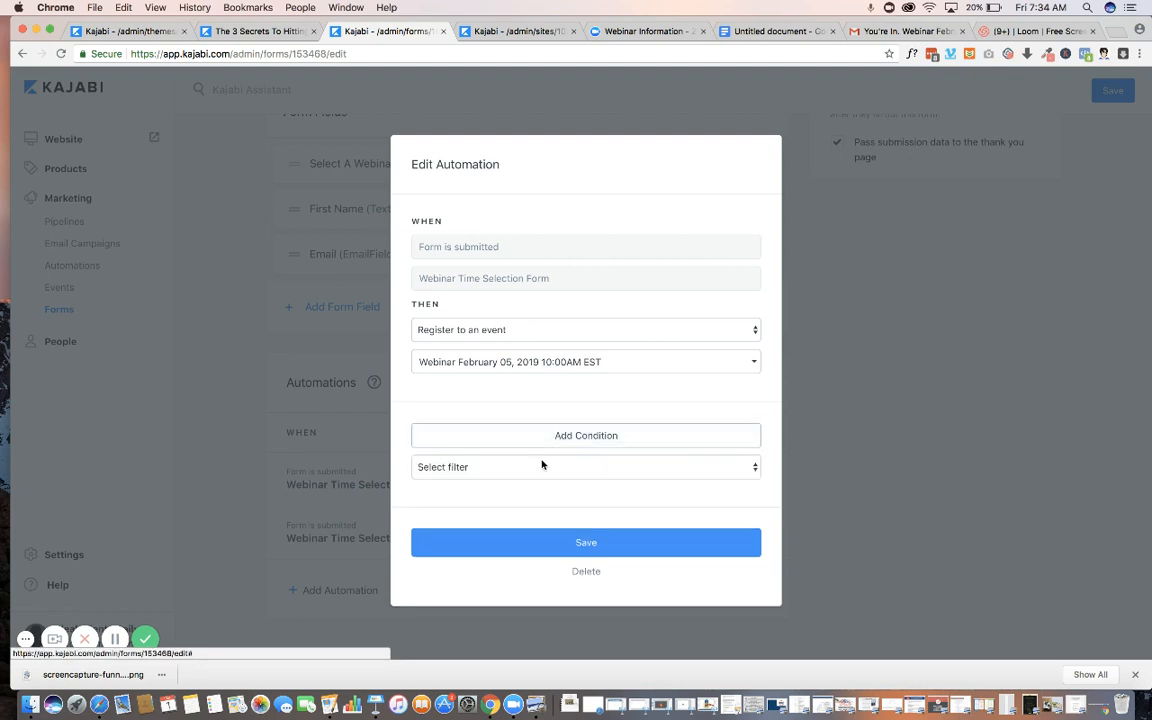
pyautogui.click(541, 474)
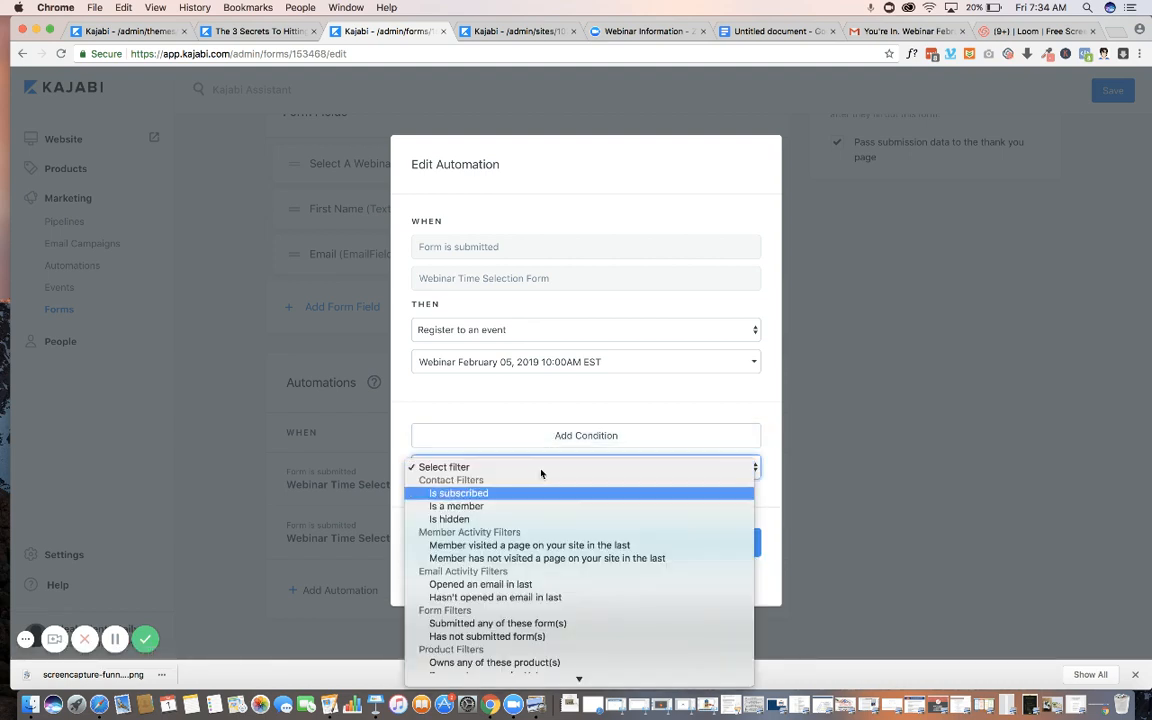
pyautogui.press('Down')
pyautogui.press('Down')
pyautogui.press('Down')
pyautogui.press('Down')
pyautogui.press('Down')
pyautogui.press('Down')
pyautogui.press('Down')
pyautogui.press('Down')
pyautogui.press('Down')
pyautogui.press('Down')
pyautogui.press('Down')
pyautogui.press('Down')
pyautogui.press('Down')
pyautogui.press('Down')
pyautogui.press('Down')
pyautogui.press('Down')
pyautogui.press('Down')
pyautogui.press('Down')
pyautogui.press('Down')
pyautogui.press('Down')
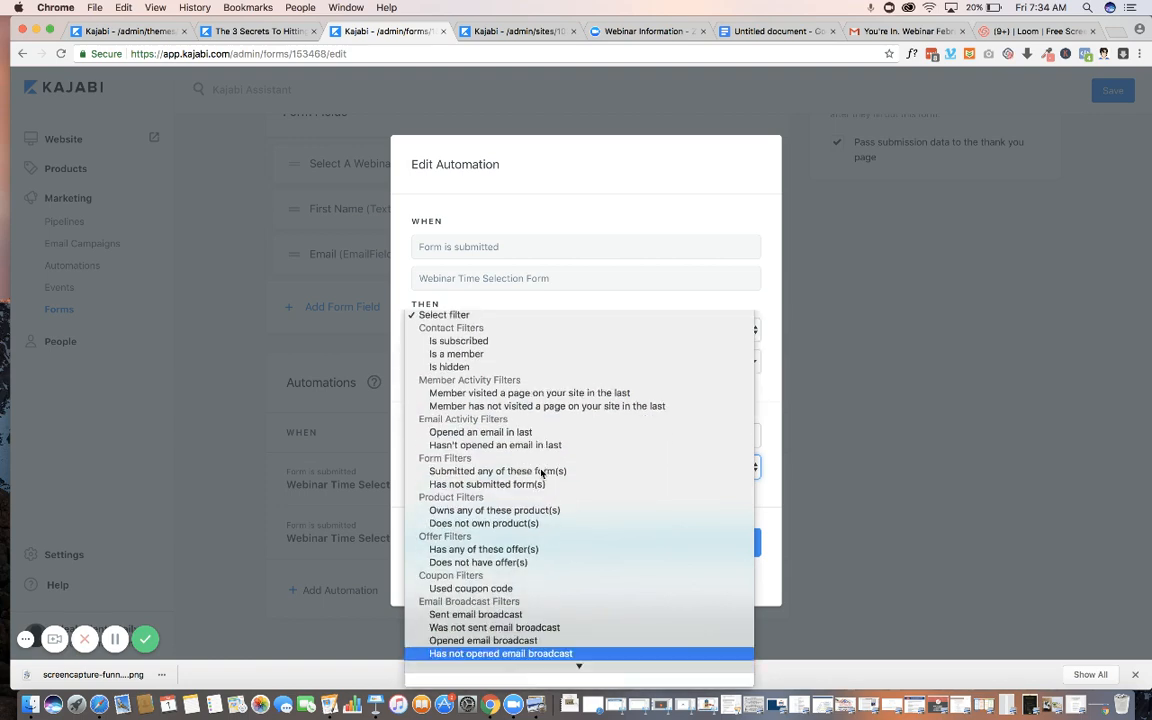
pyautogui.press('Down')
pyautogui.press('Down')
pyautogui.press('Down')
pyautogui.press('Down')
pyautogui.press('Down')
pyautogui.press('Down')
pyautogui.press('Down')
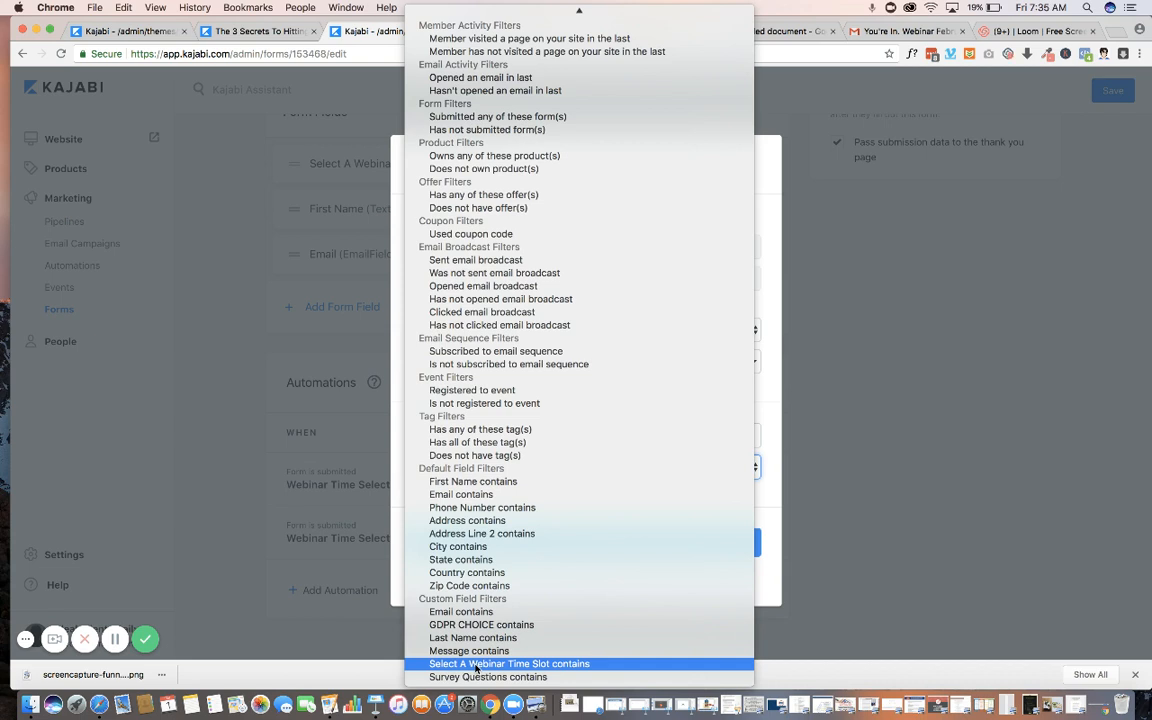
pyautogui.click(476, 664)
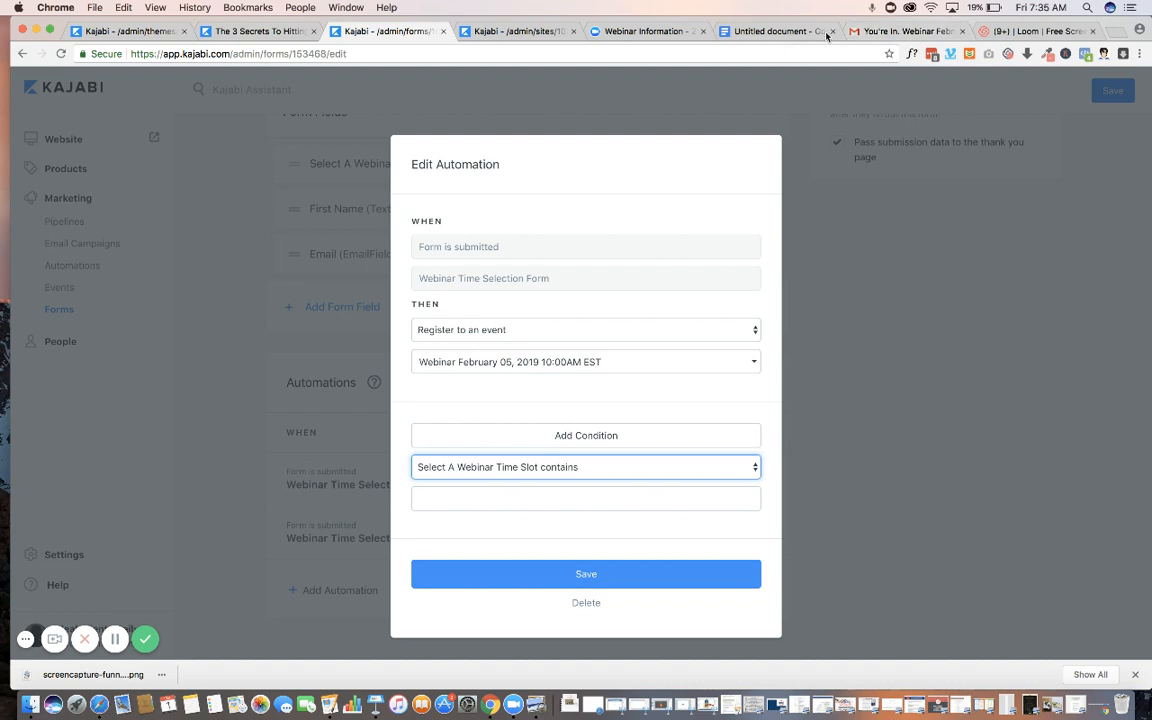
# Copy "February 05, 2019 10:00AM EST" from the Google Docs document into the condition's value, apply it, and save the automation.
pyautogui.click(760, 31)
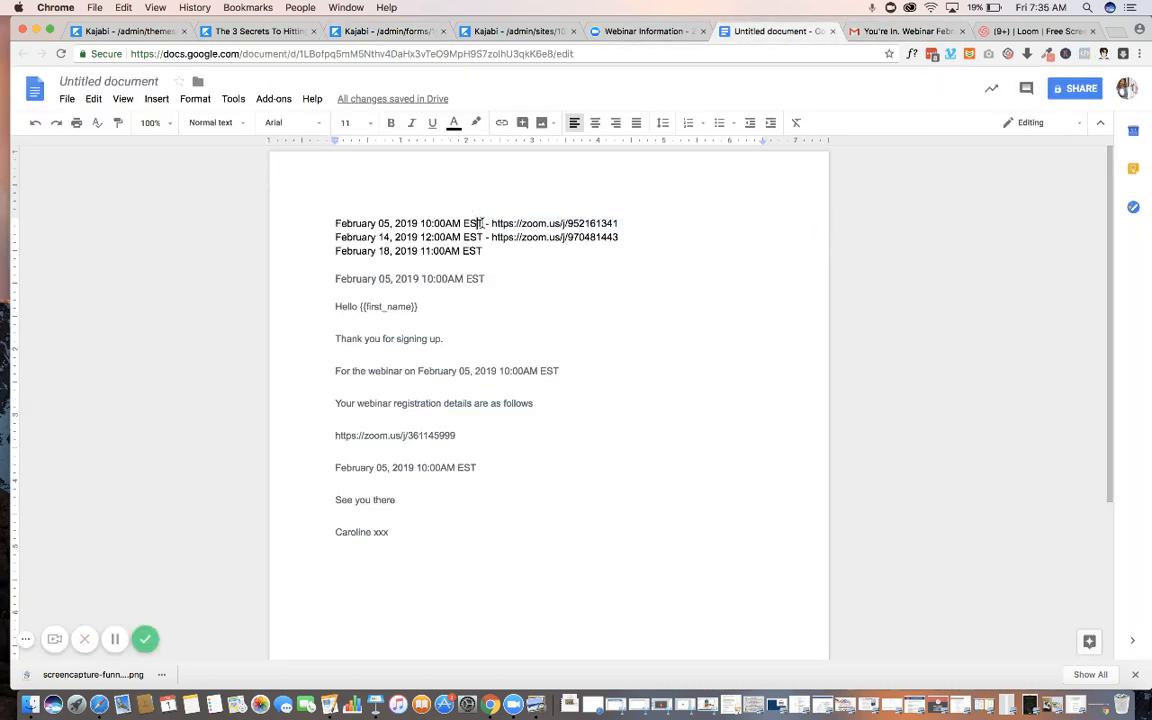
pyautogui.moveTo(483, 223); pyautogui.dragTo(336, 227)
pyautogui.press('super+c')
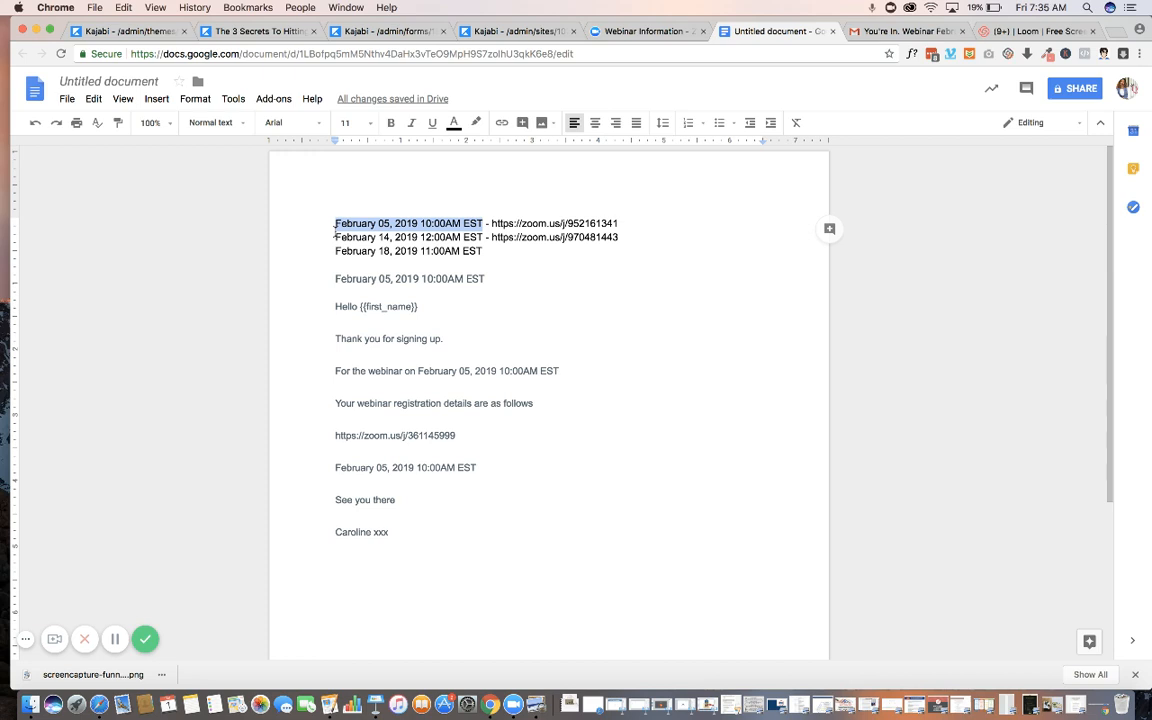
pyautogui.click(370, 31)
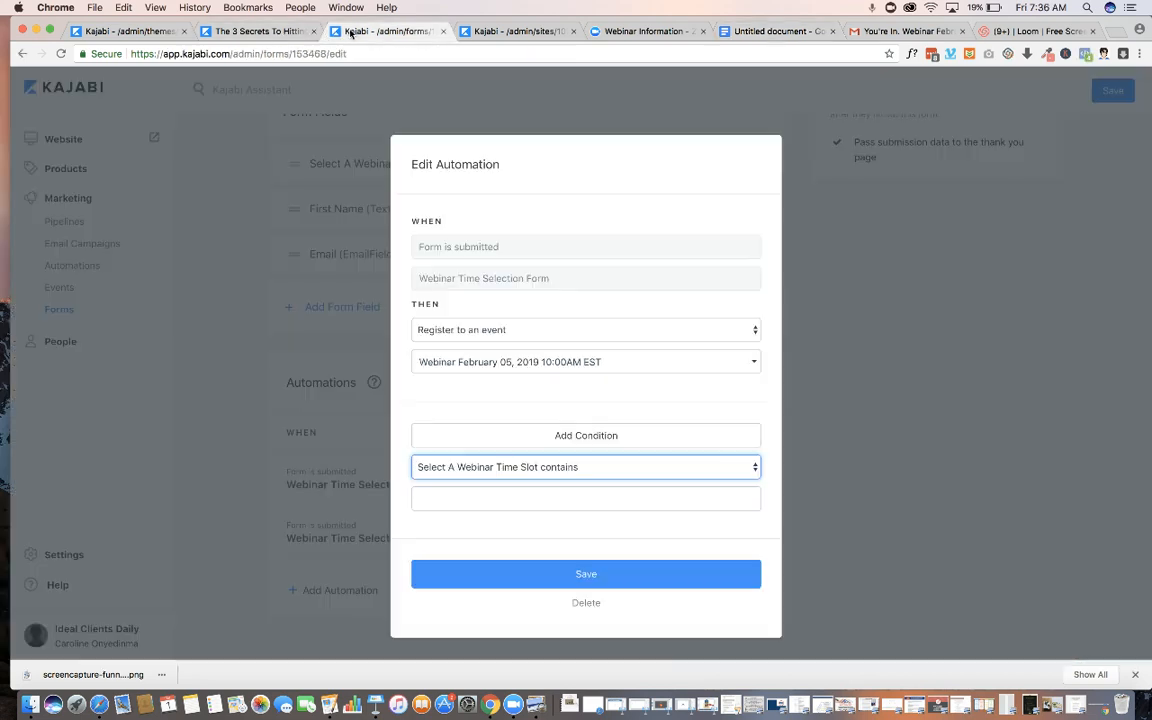
pyautogui.click(443, 499)
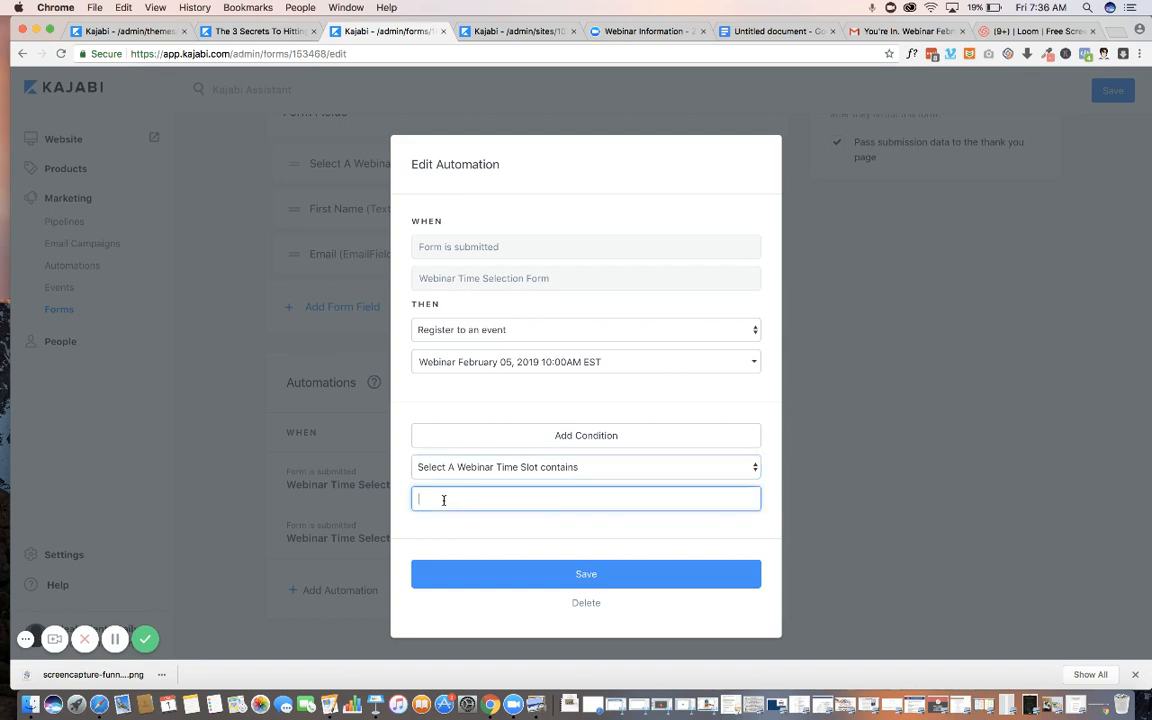
pyautogui.press('super+v')
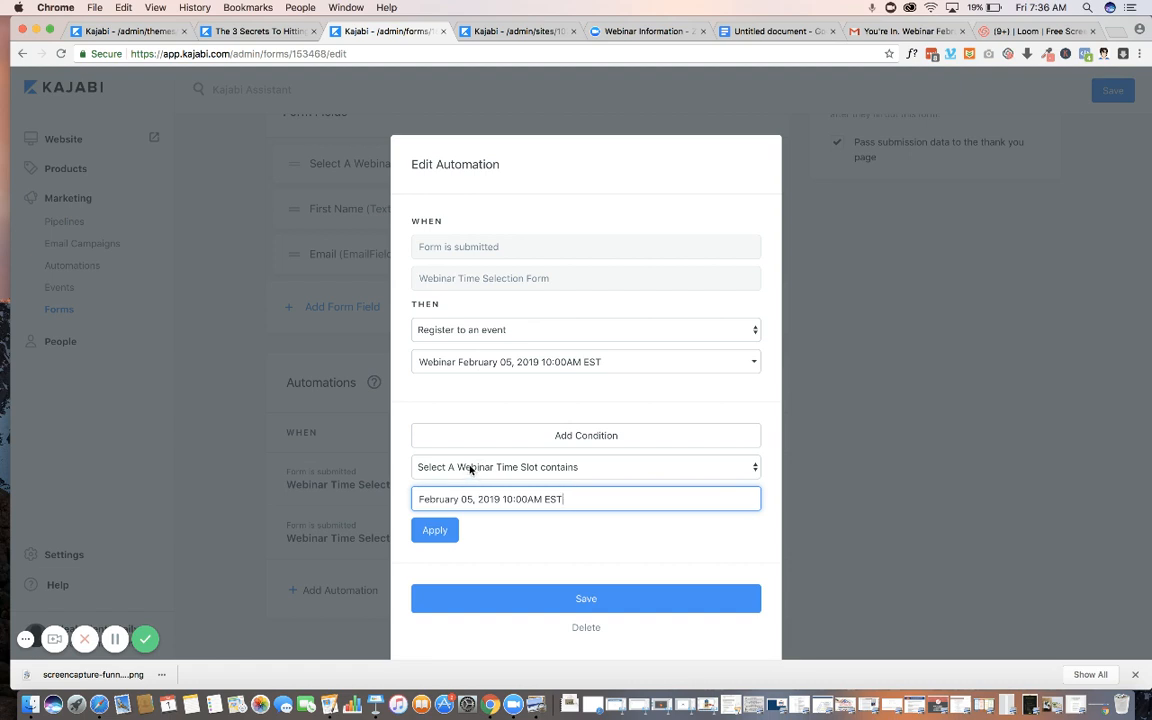
pyautogui.tripleClick(440, 510)
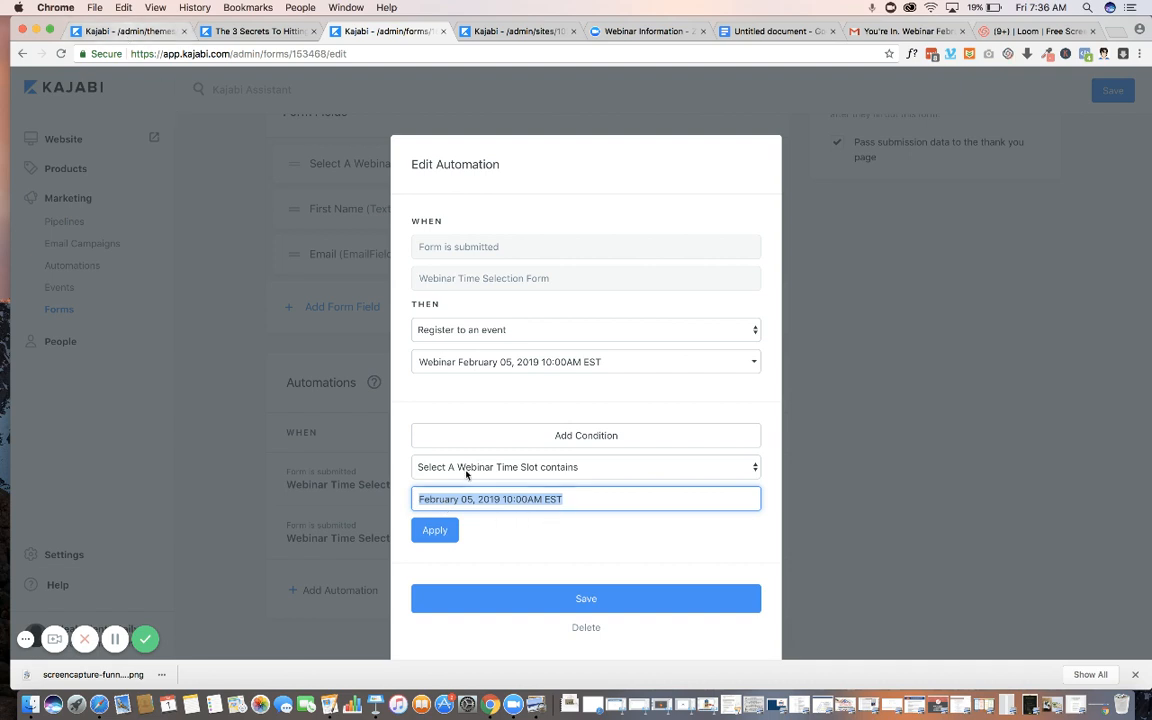
pyautogui.click(430, 531)
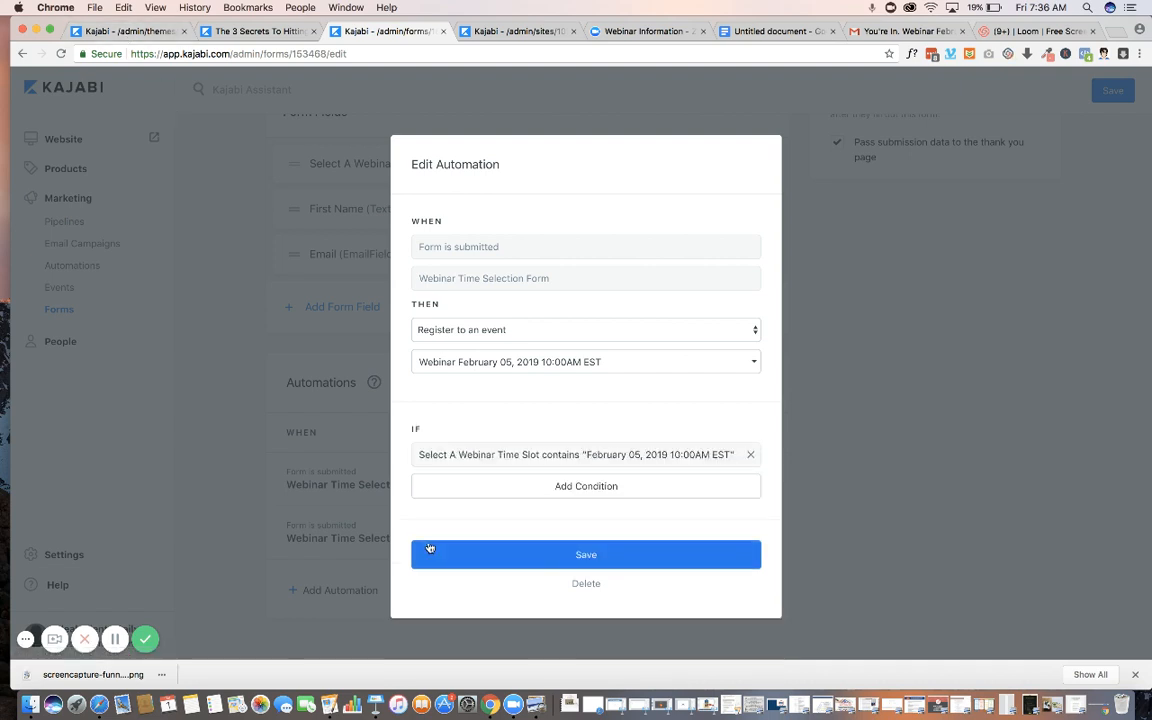
pyautogui.click(578, 560)
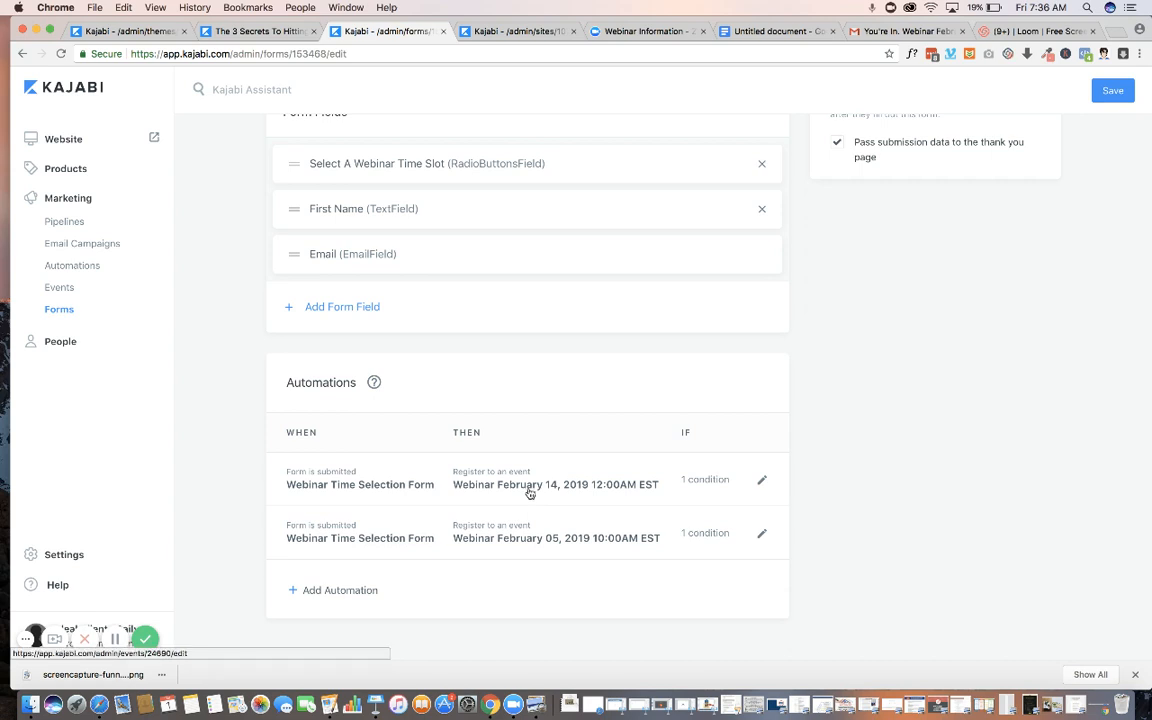
# Compare the webinar time slots on the landing page's opt-in form with the automations on the Webinar Time Selection Form.
pyautogui.click(219, 35)
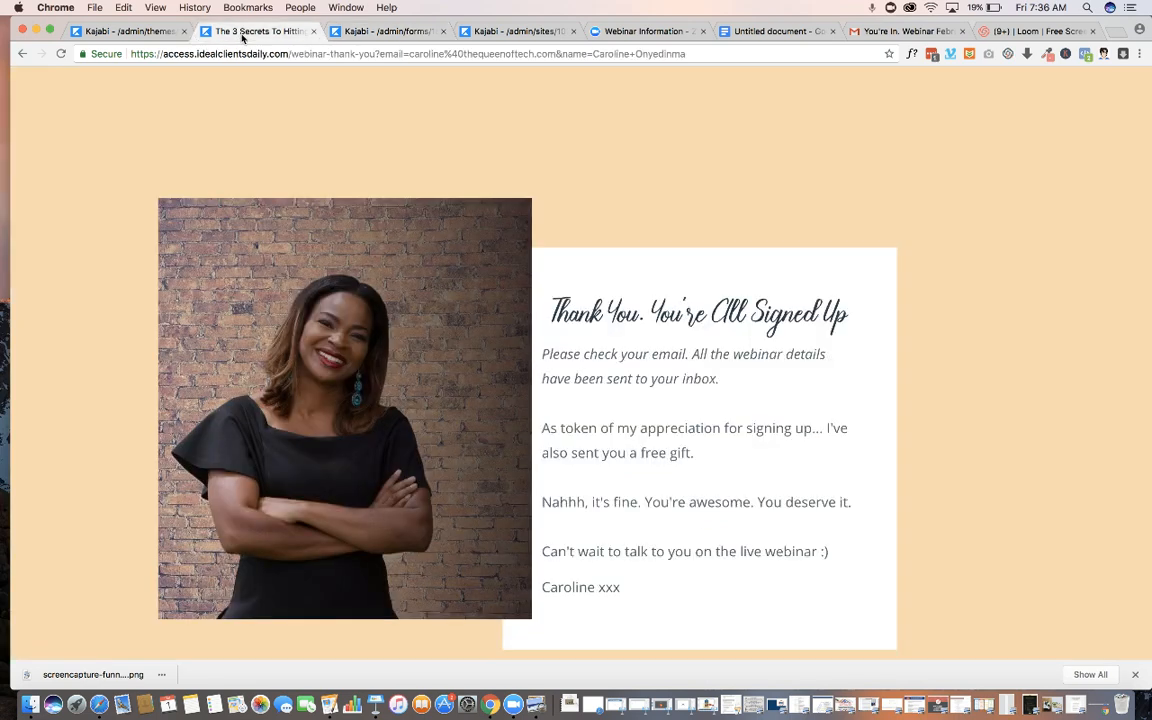
pyautogui.click(153, 35)
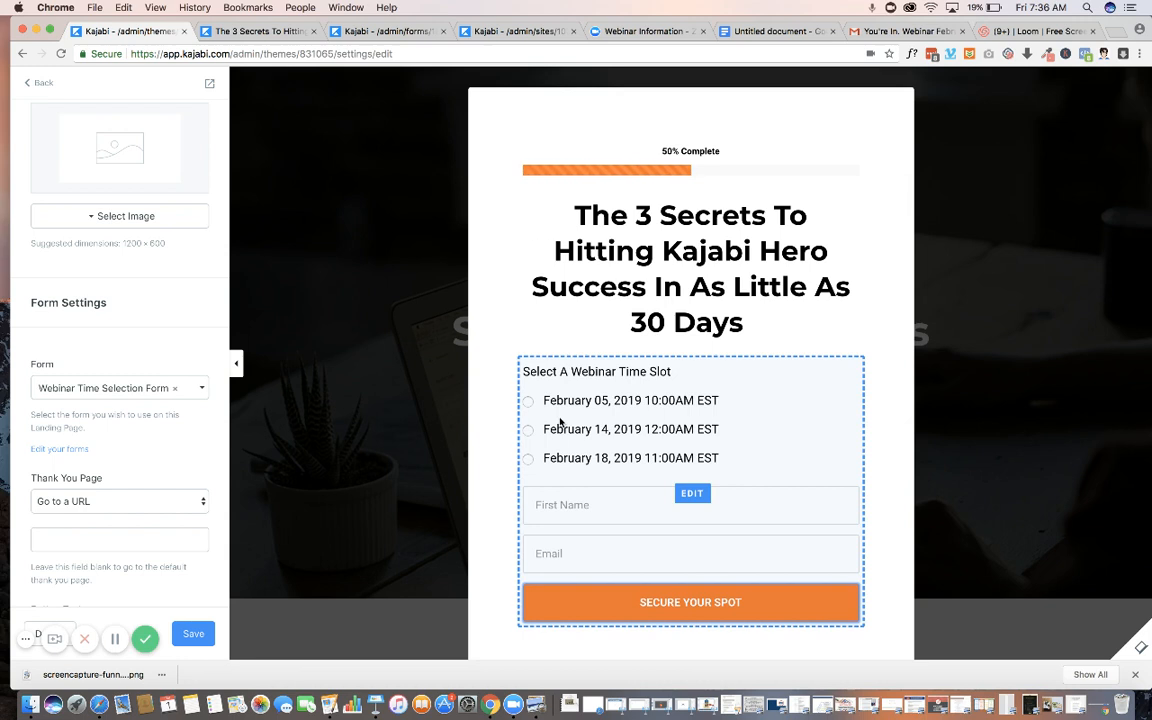
pyautogui.click(380, 31)
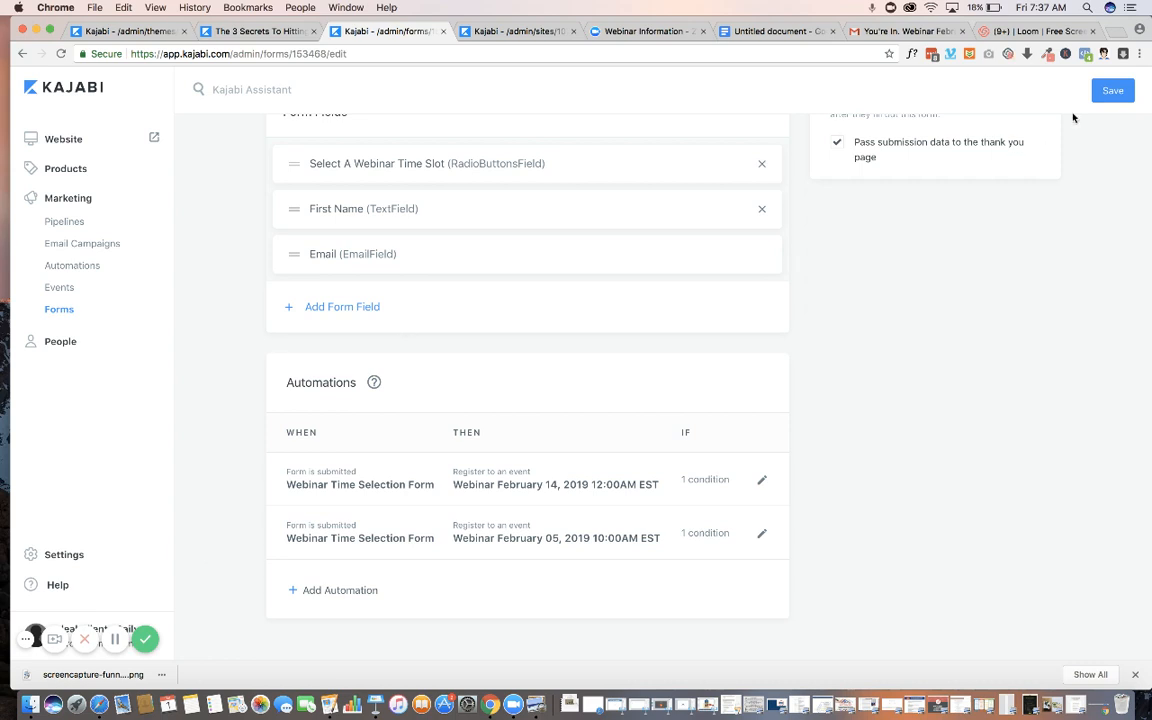
# View the blank settings for a new automation on the form, close them unsaved, and switch to the webinar thank-you page.
pyautogui.click(321, 596)
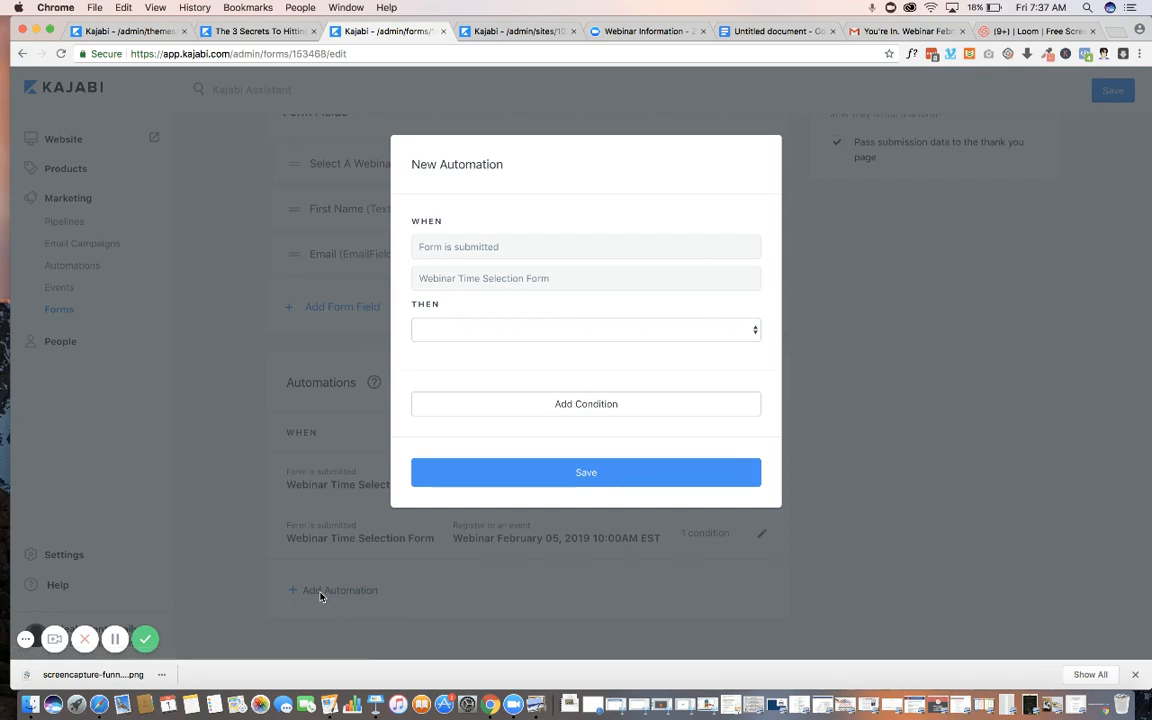
pyautogui.click(892, 328)
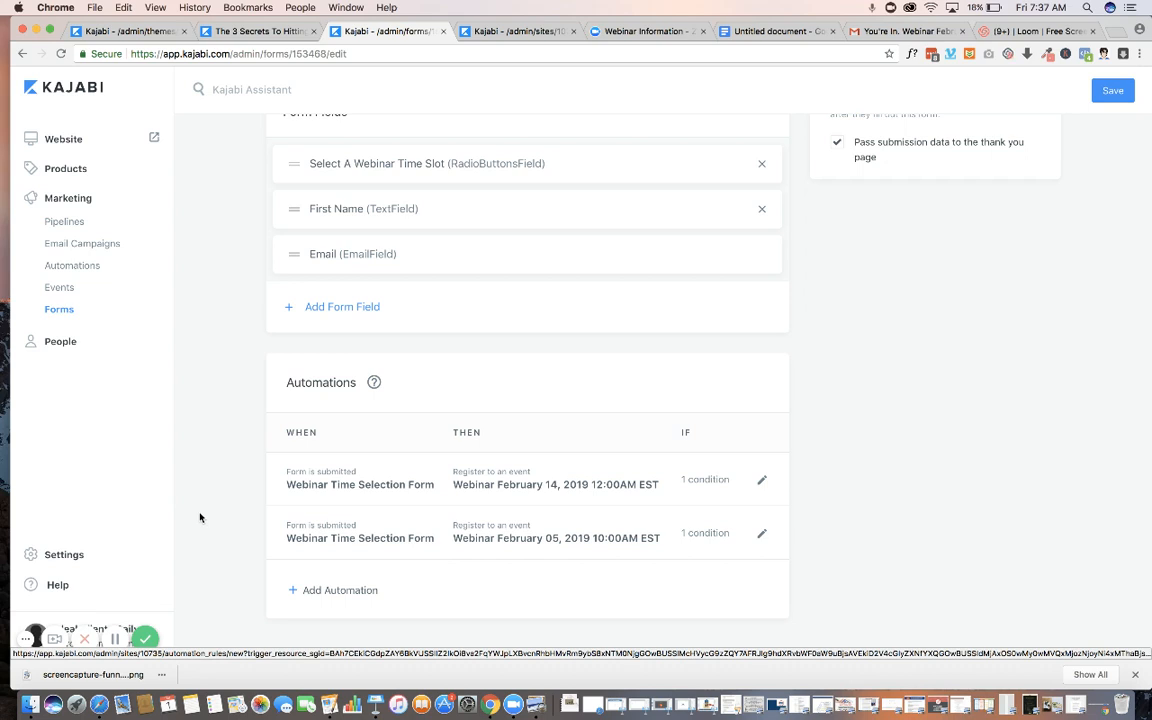
pyautogui.click(259, 32)
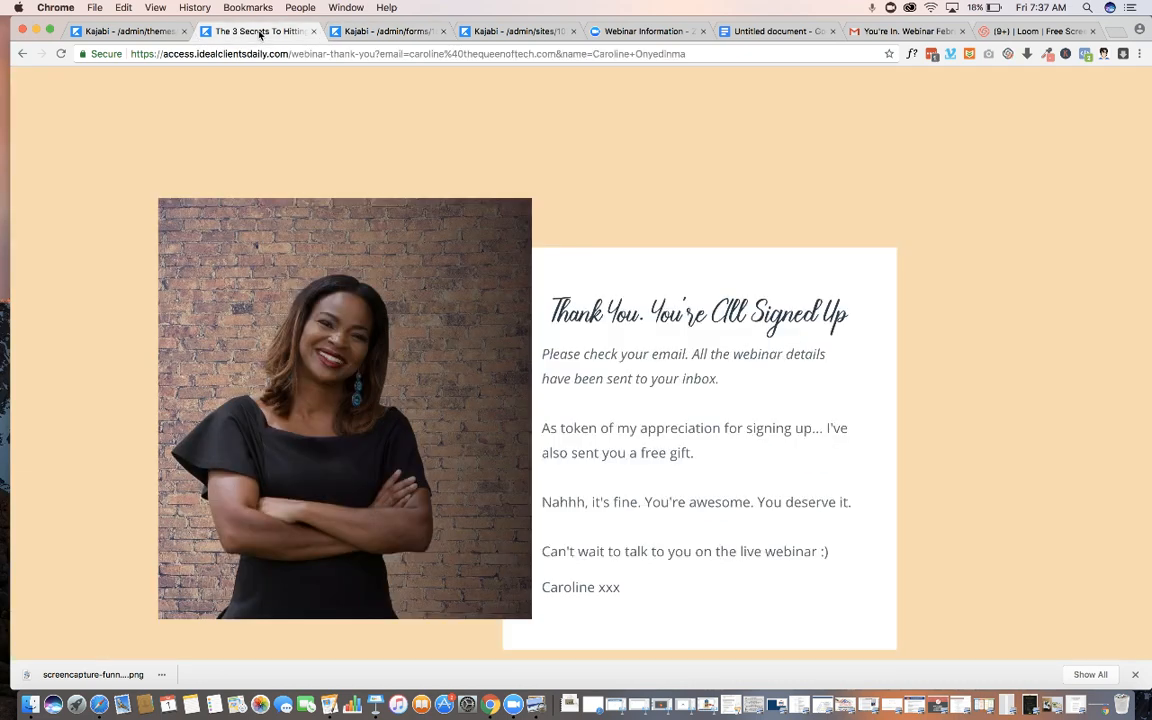
# Save the landing page and open the opt-in form in the page's preview.
pyautogui.click(150, 34)
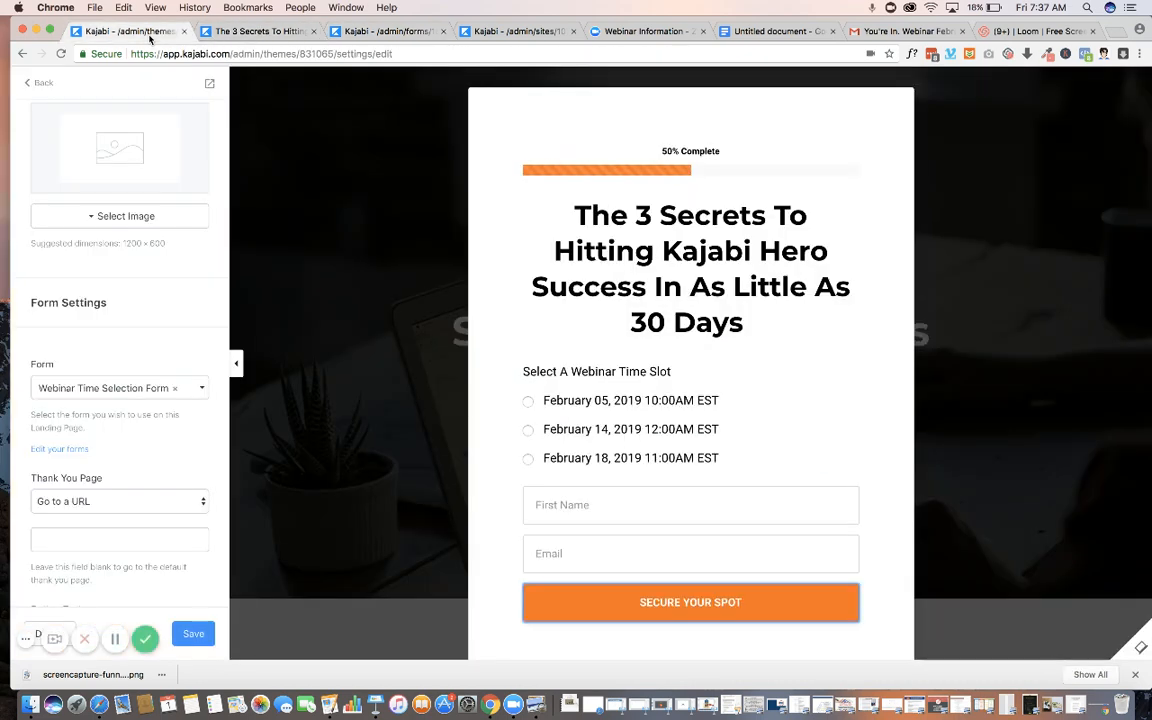
pyautogui.click(192, 638)
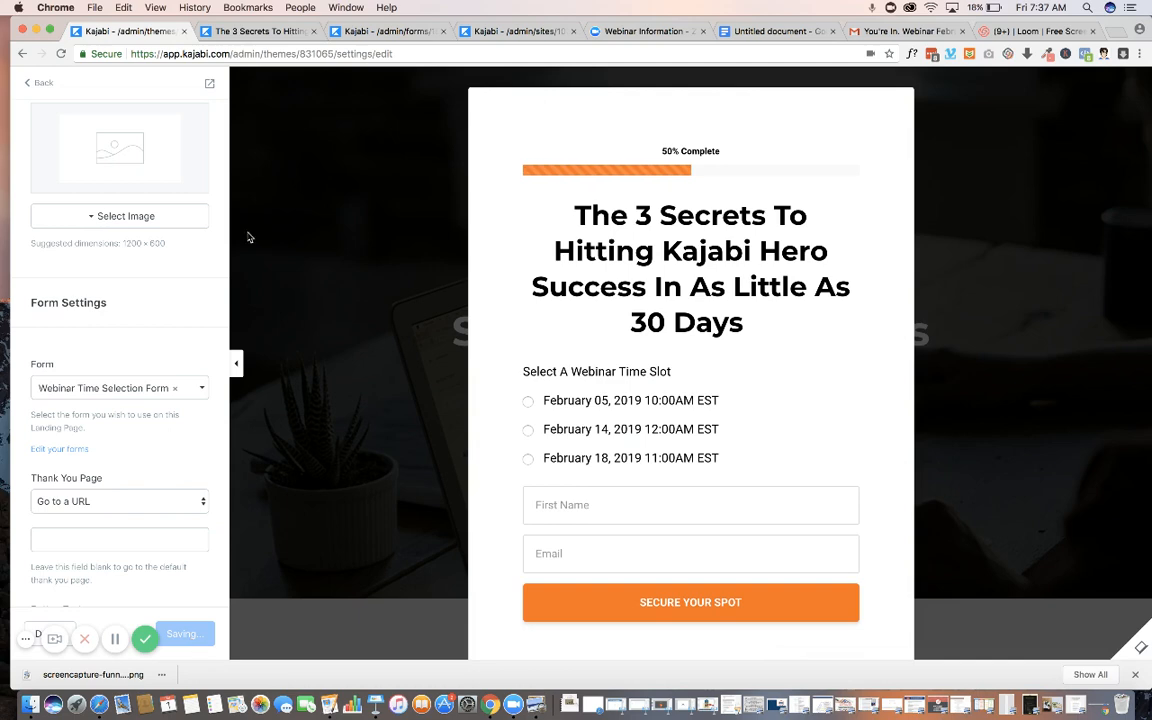
pyautogui.click(208, 86)
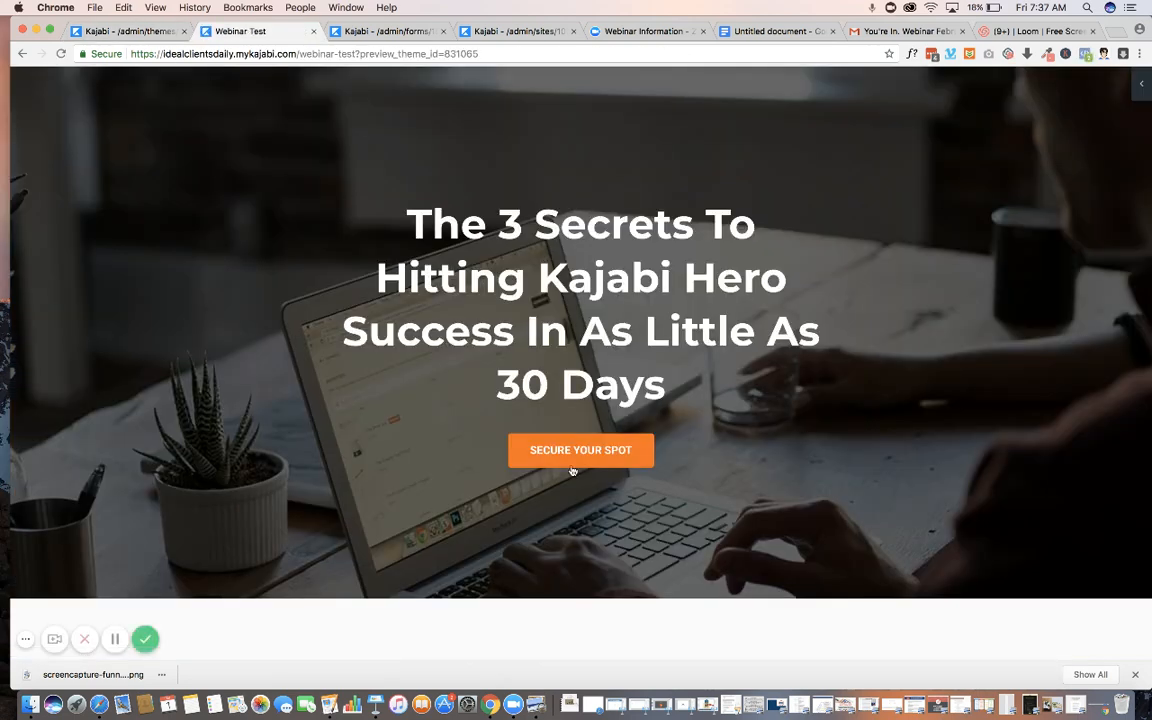
pyautogui.click(572, 458)
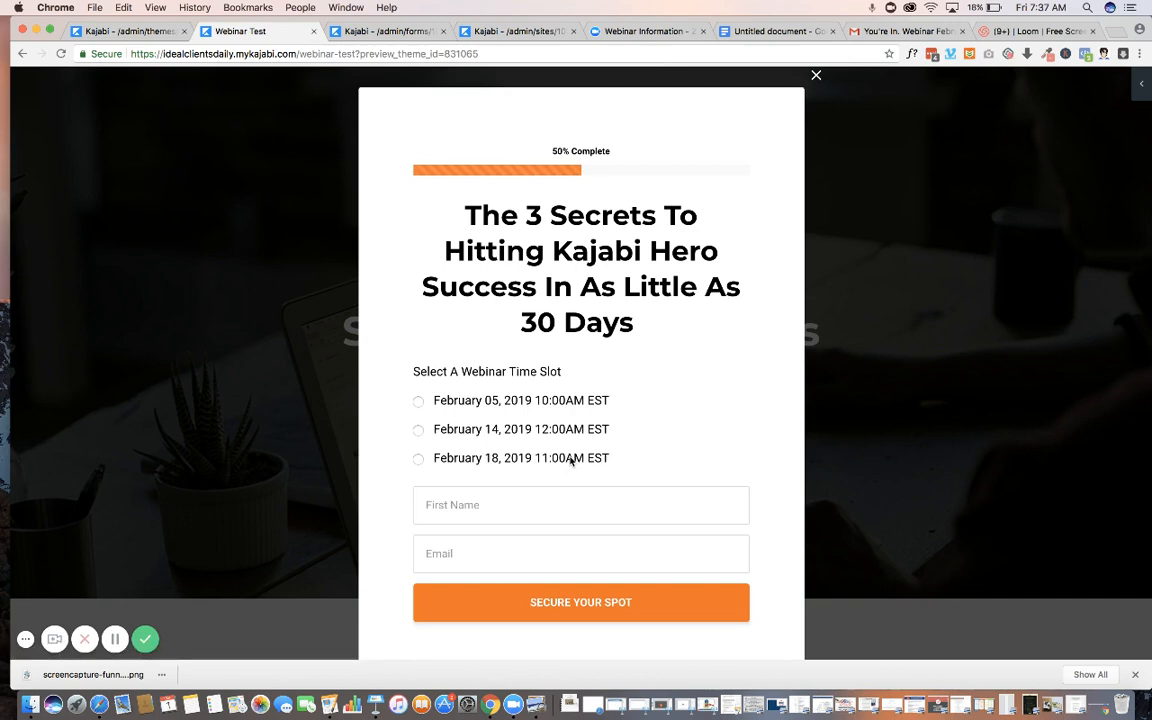
# Choose the February 14, 2019 12:00AM EST time slot and autofill the registrant's details, shortening the surname to its initial.
pyautogui.click(420, 430)
pyautogui.click(449, 508)
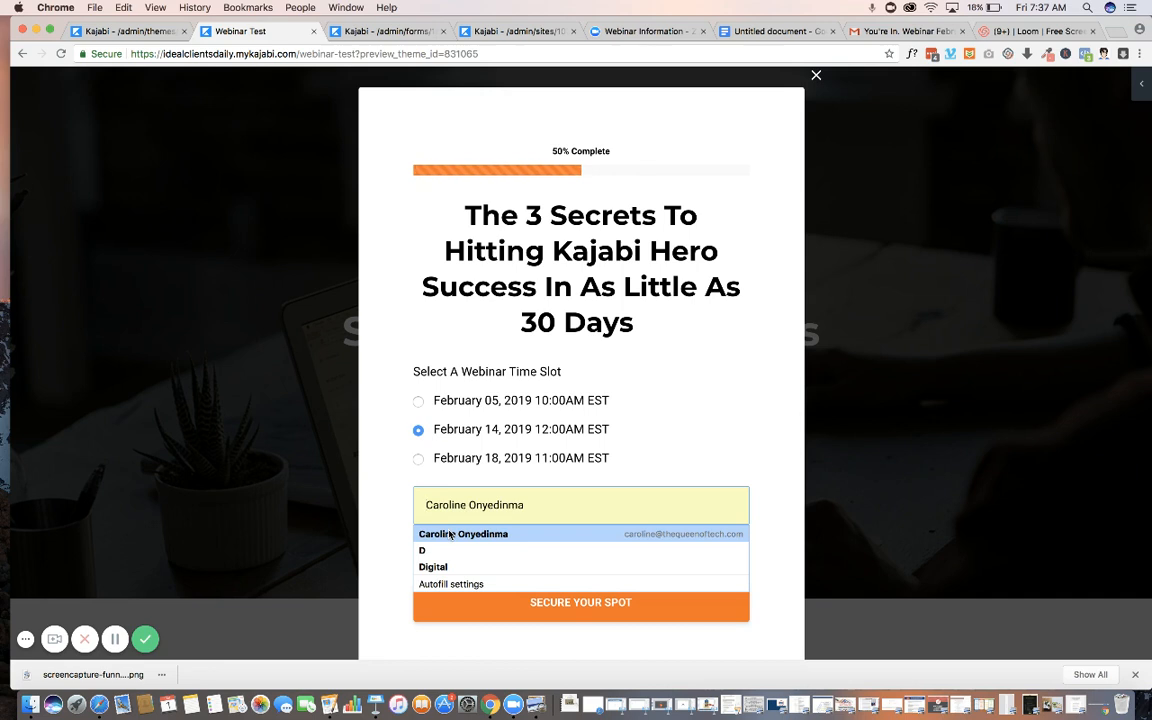
pyautogui.click(450, 535)
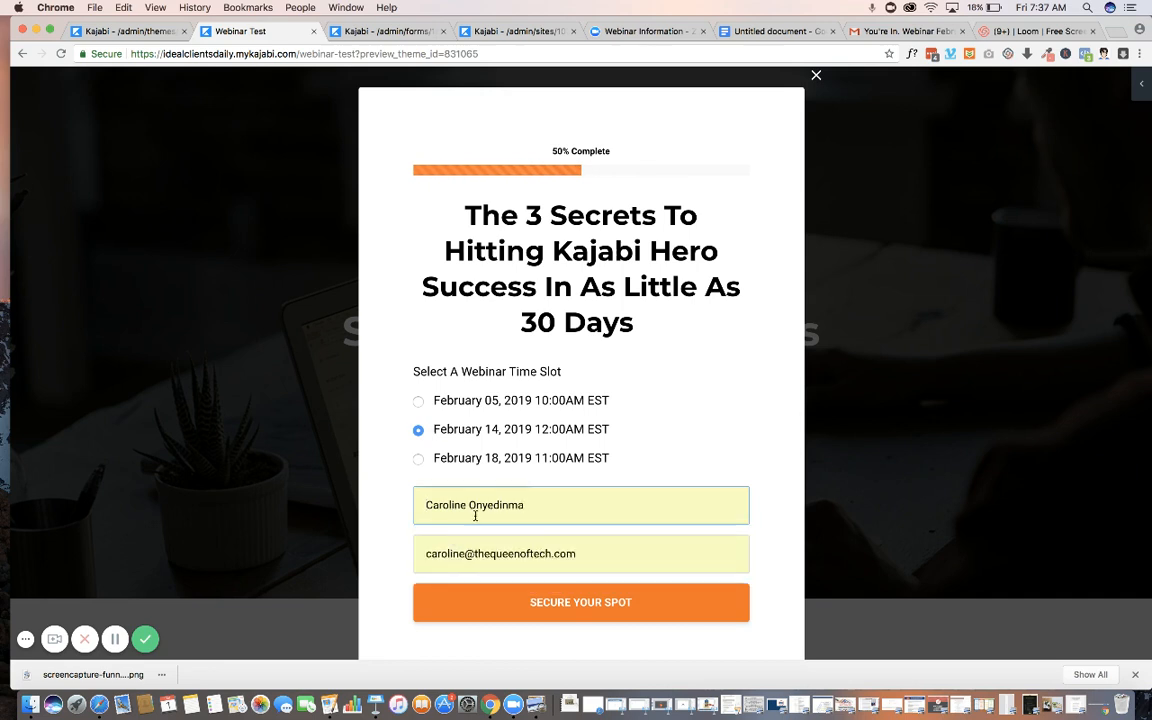
pyautogui.moveTo(523, 506); pyautogui.dragTo(478, 507)
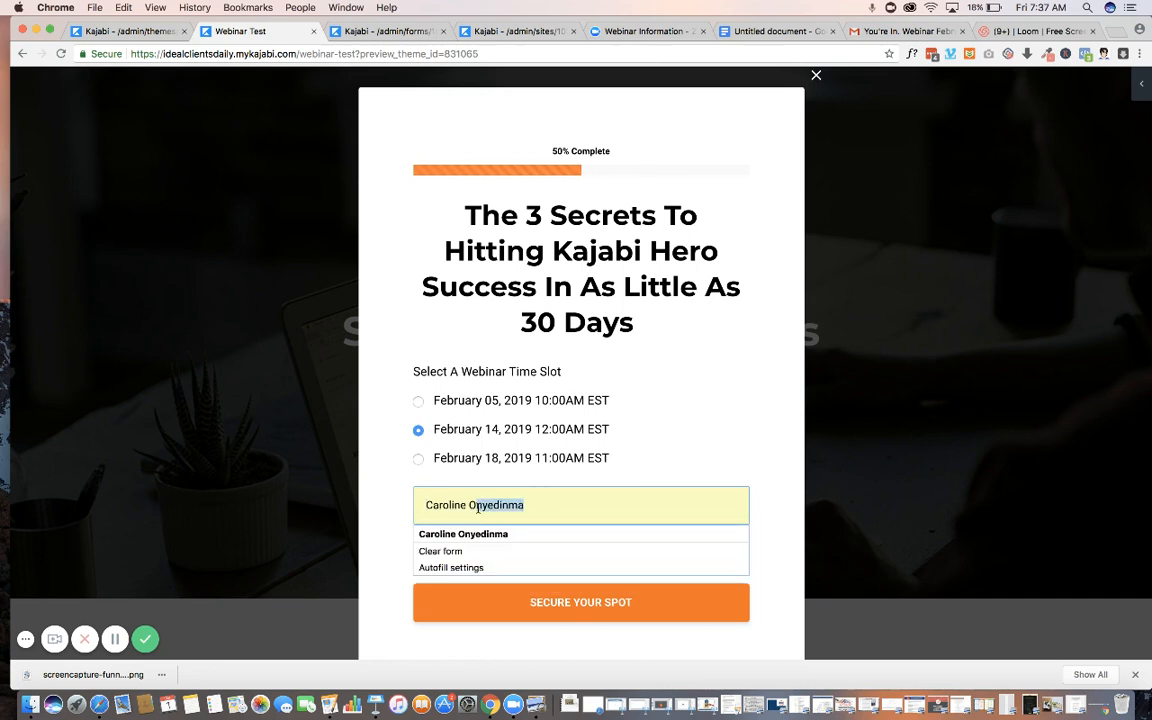
pyautogui.press('BackSpace')
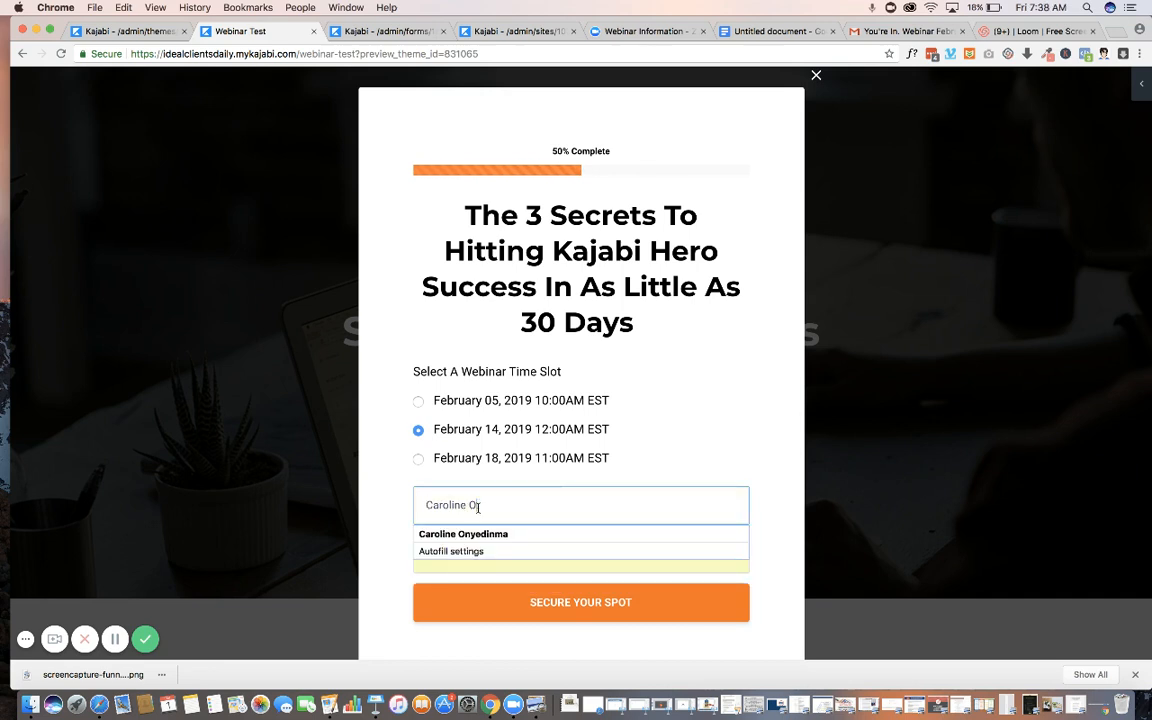
pyautogui.click(393, 514)
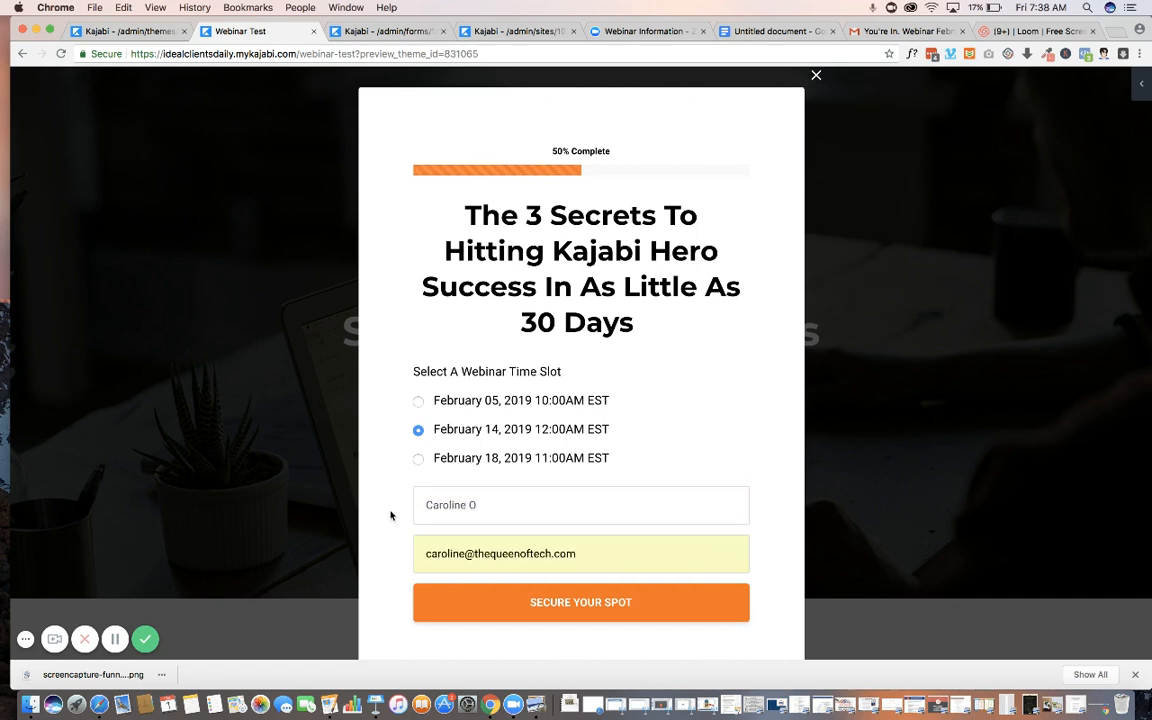
# Change the mailbox name in the registrant's email address to a different one and submit the opt-in form.
pyautogui.click(478, 553)
pyautogui.moveTo(478, 553); pyautogui.dragTo(562, 553)
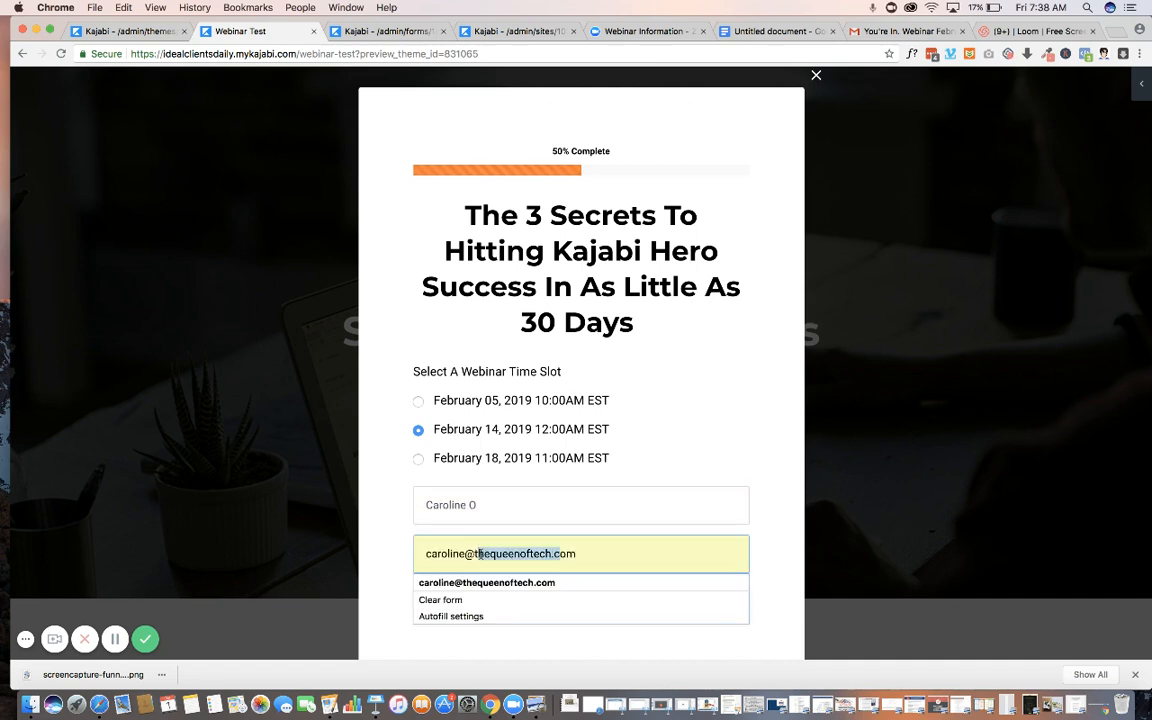
pyautogui.moveTo(465, 553); pyautogui.dragTo(413, 547)
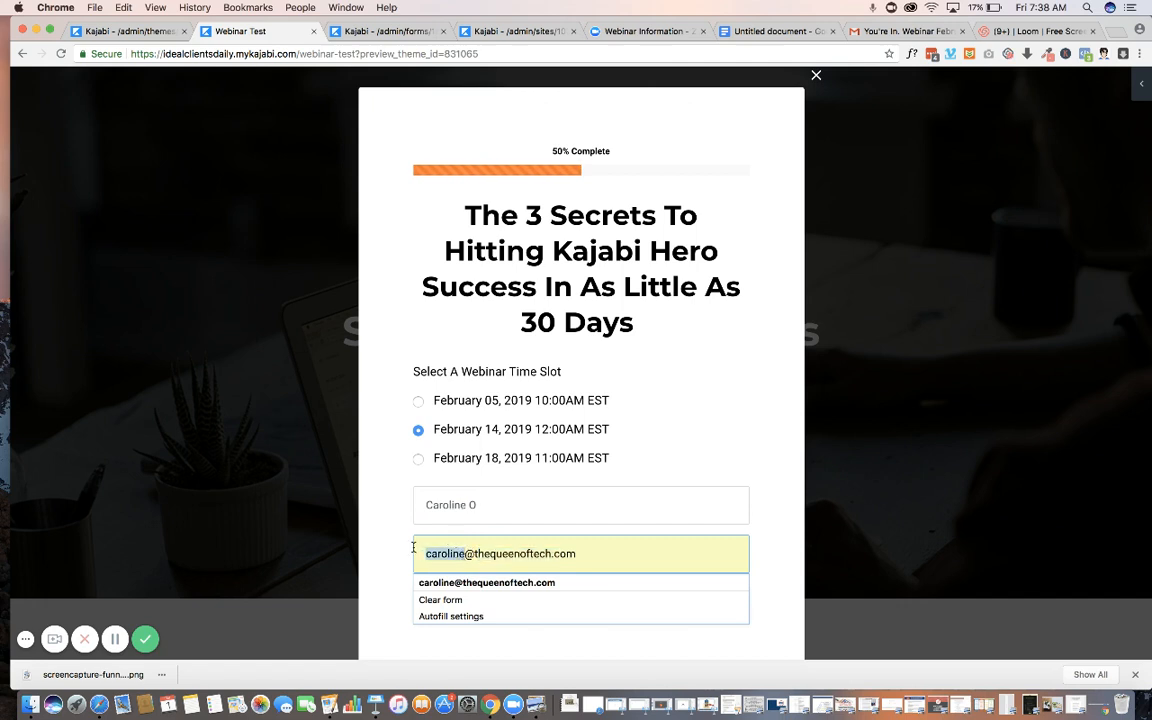
pyautogui.write('monard')
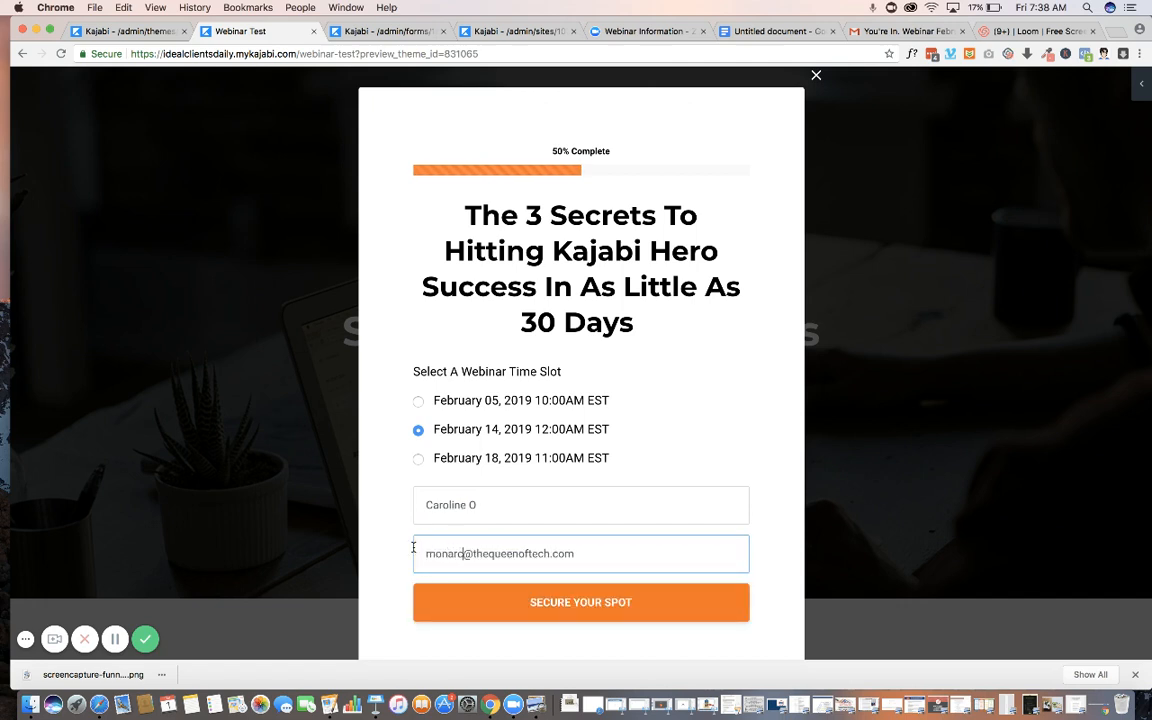
pyautogui.write('h')
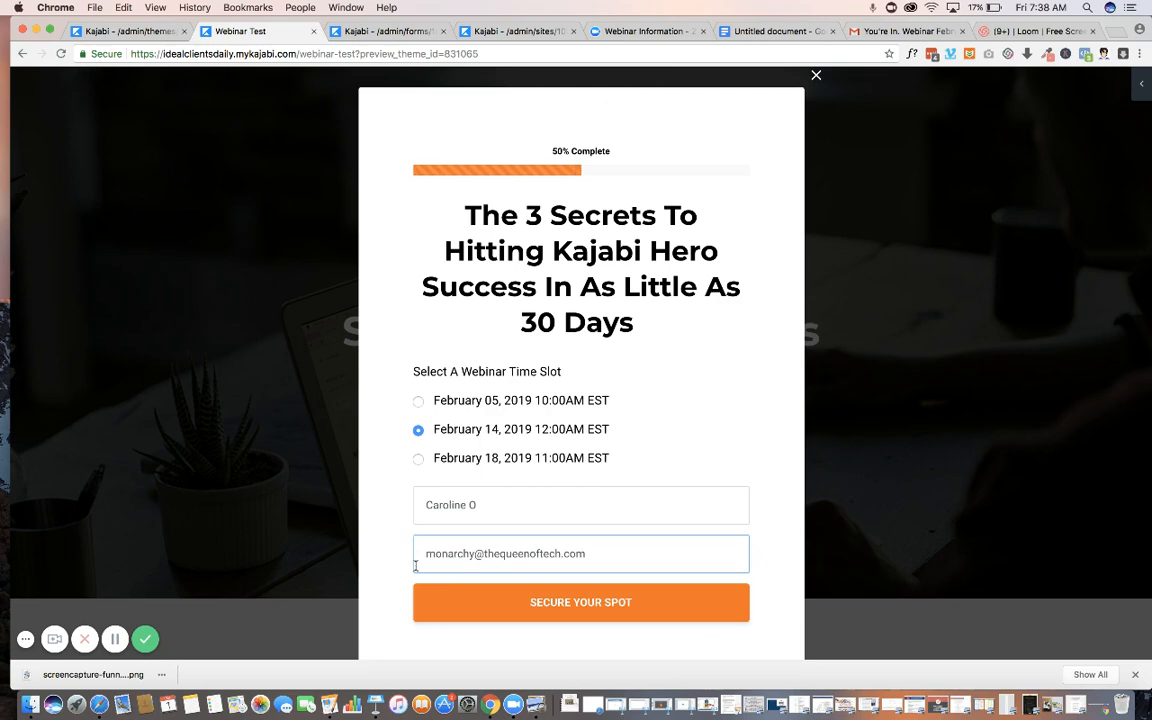
pyautogui.click(509, 607)
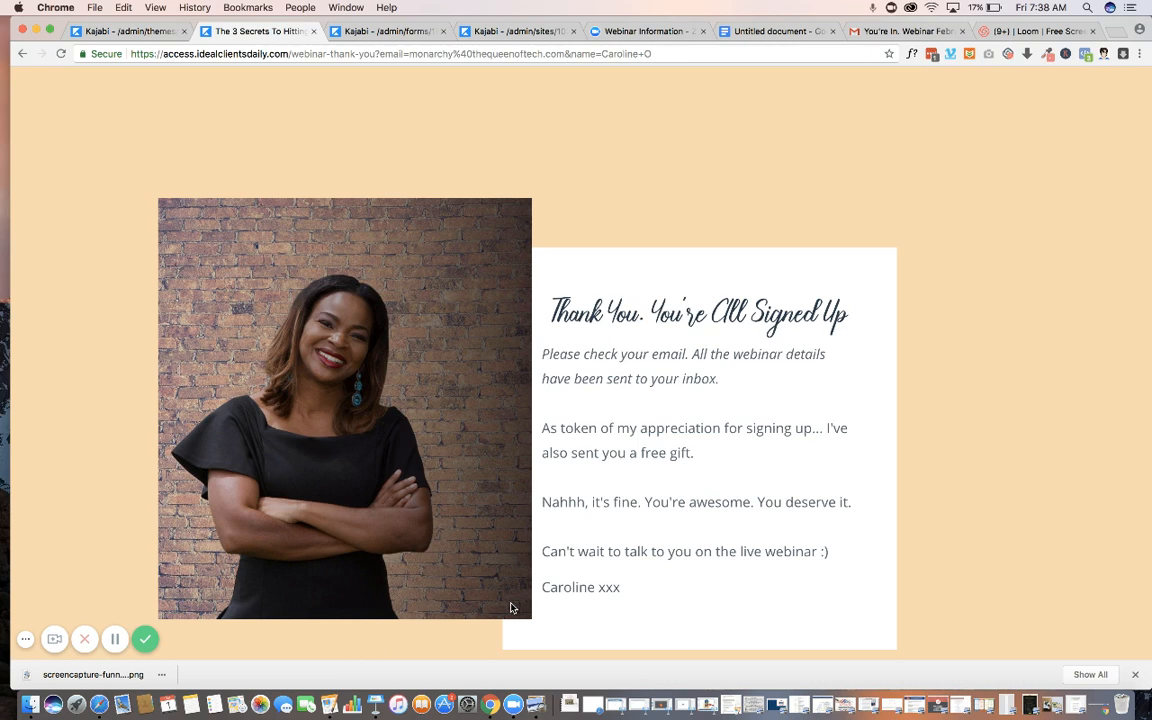
# Switch to Gmail and open the "Webinar 2 - You're In" confirmation email from the inbox to check its subject.
pyautogui.click(870, 32)
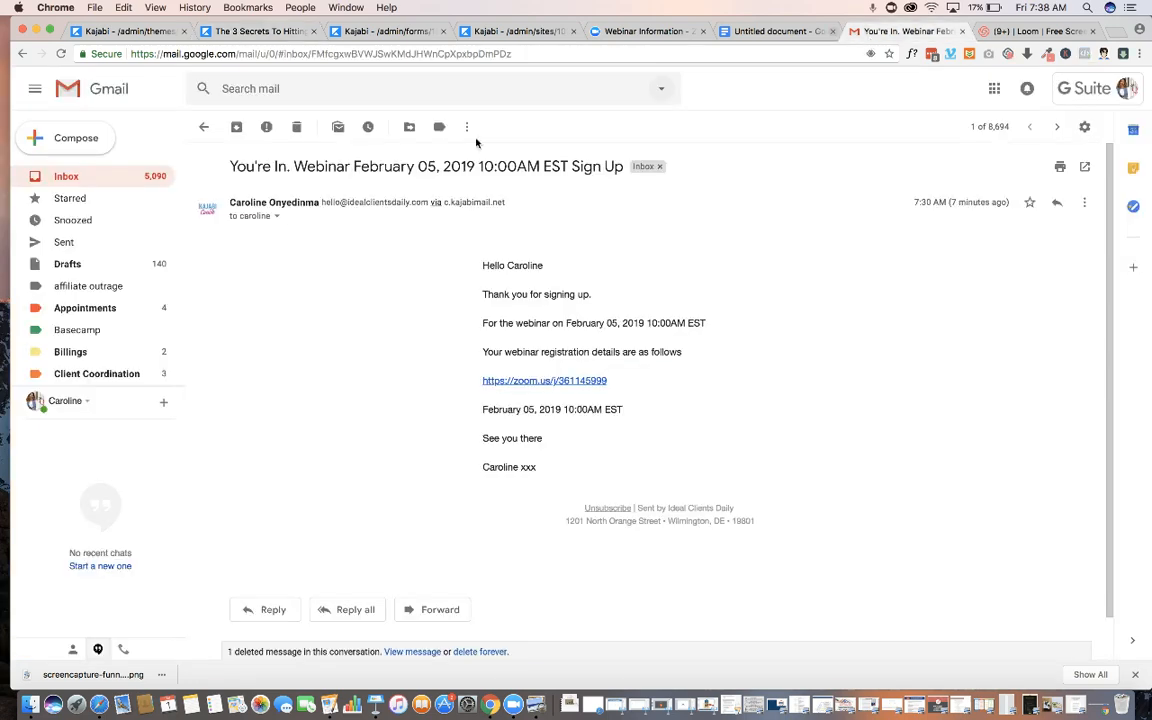
pyautogui.click(62, 178)
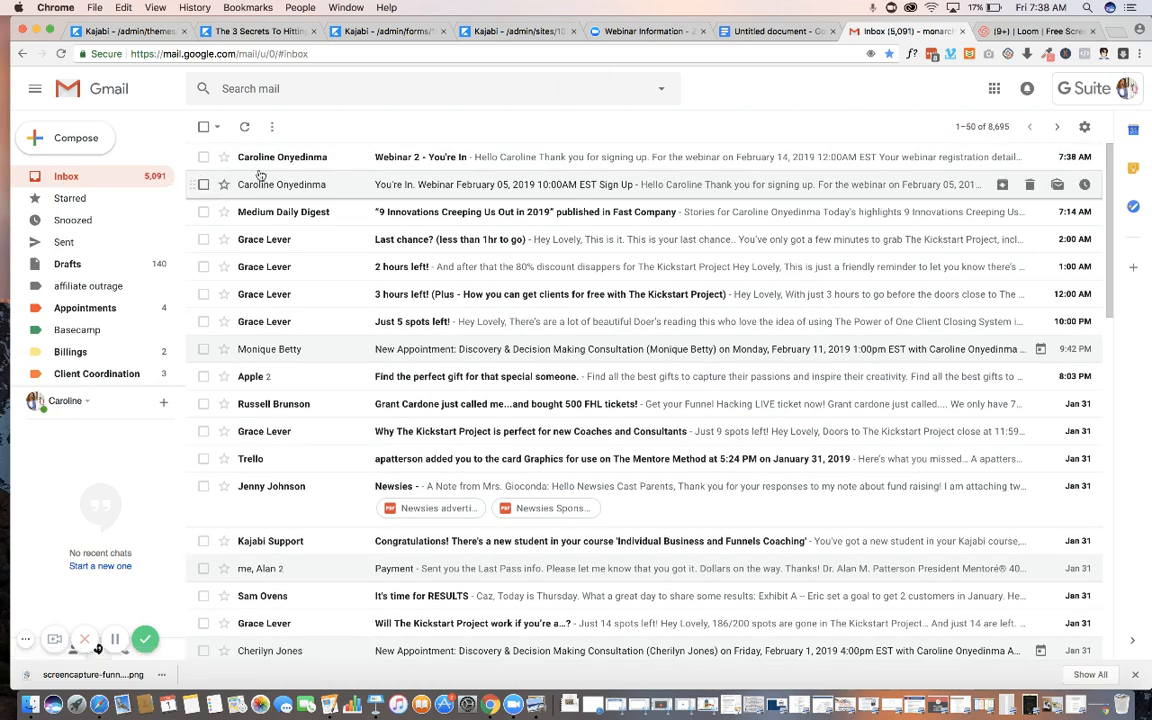
pyautogui.click(269, 168)
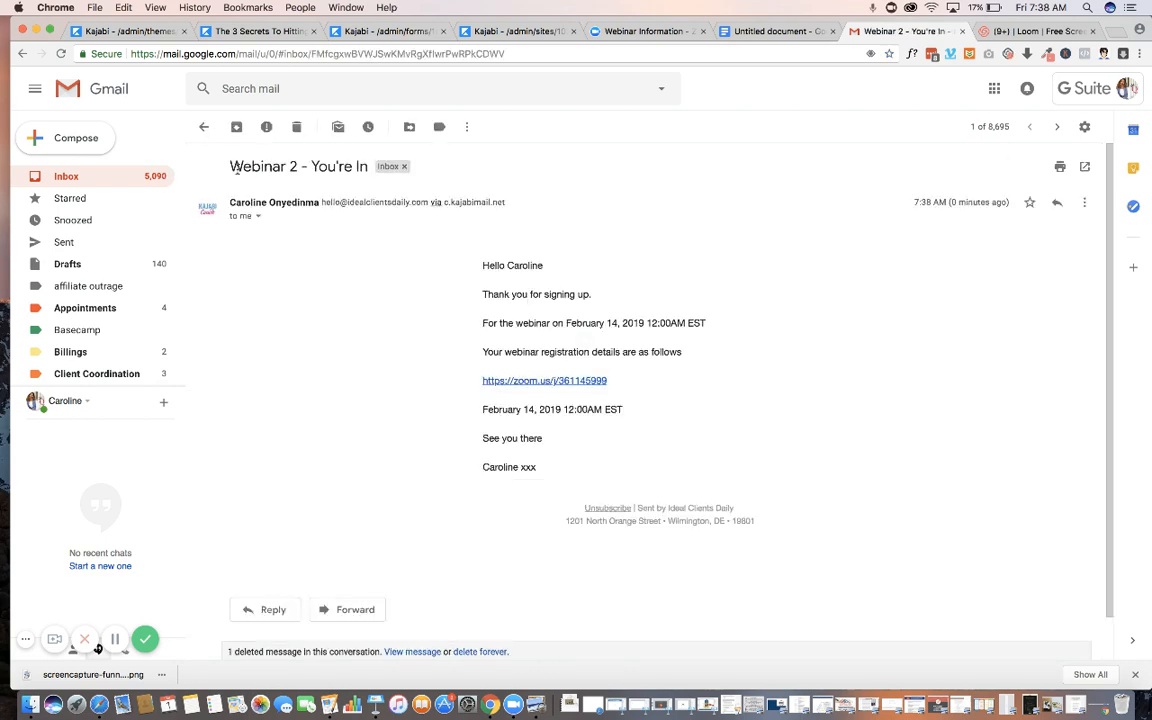
pyautogui.moveTo(210, 152); pyautogui.dragTo(334, 183)
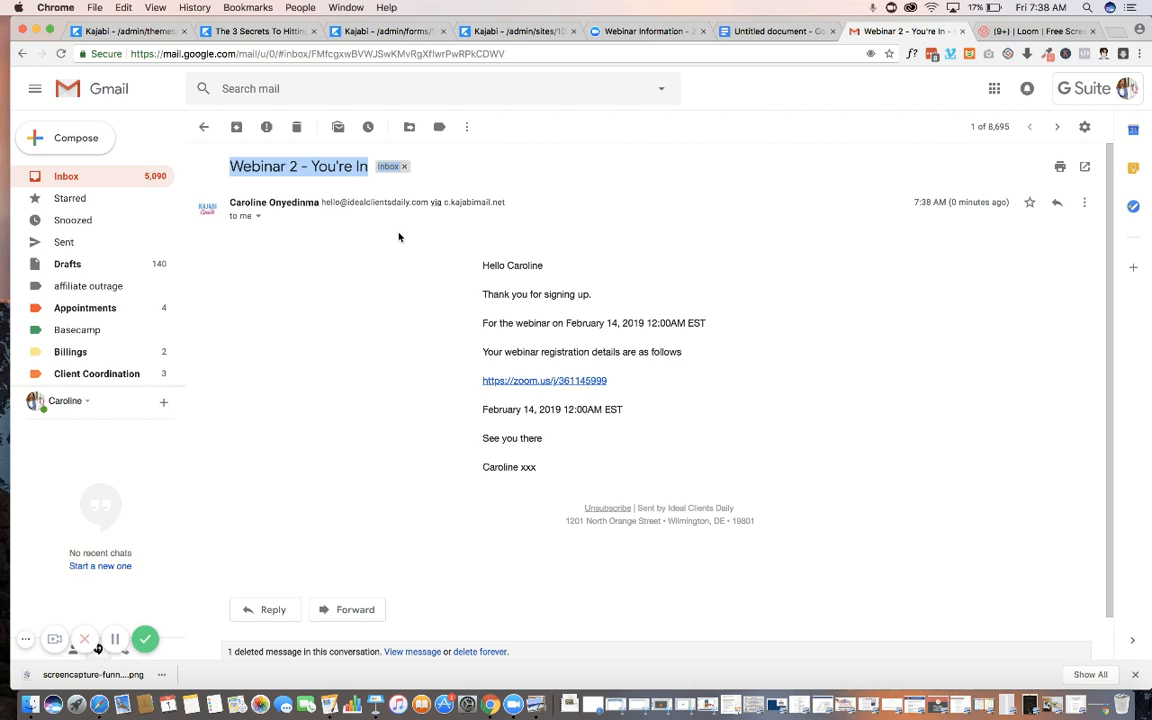
# Return to Kajabi and view the registration email of the Webinar February 05, 2019 10:00AM EST event.
pyautogui.click(400, 31)
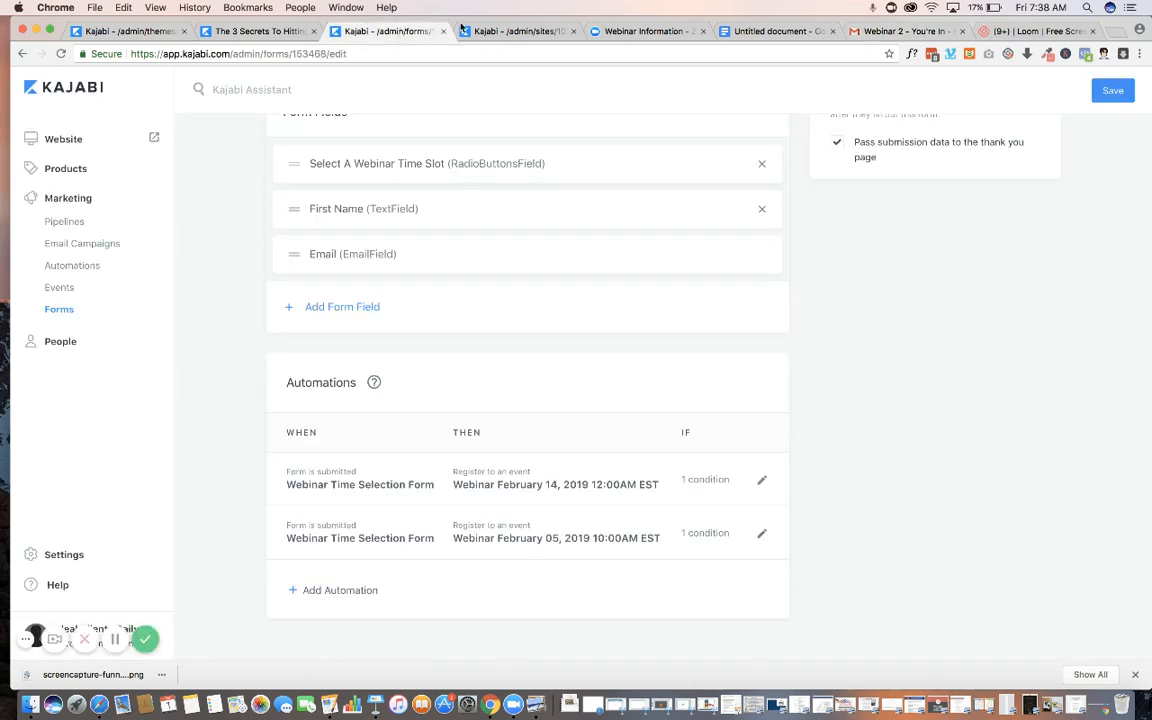
pyautogui.click(515, 31)
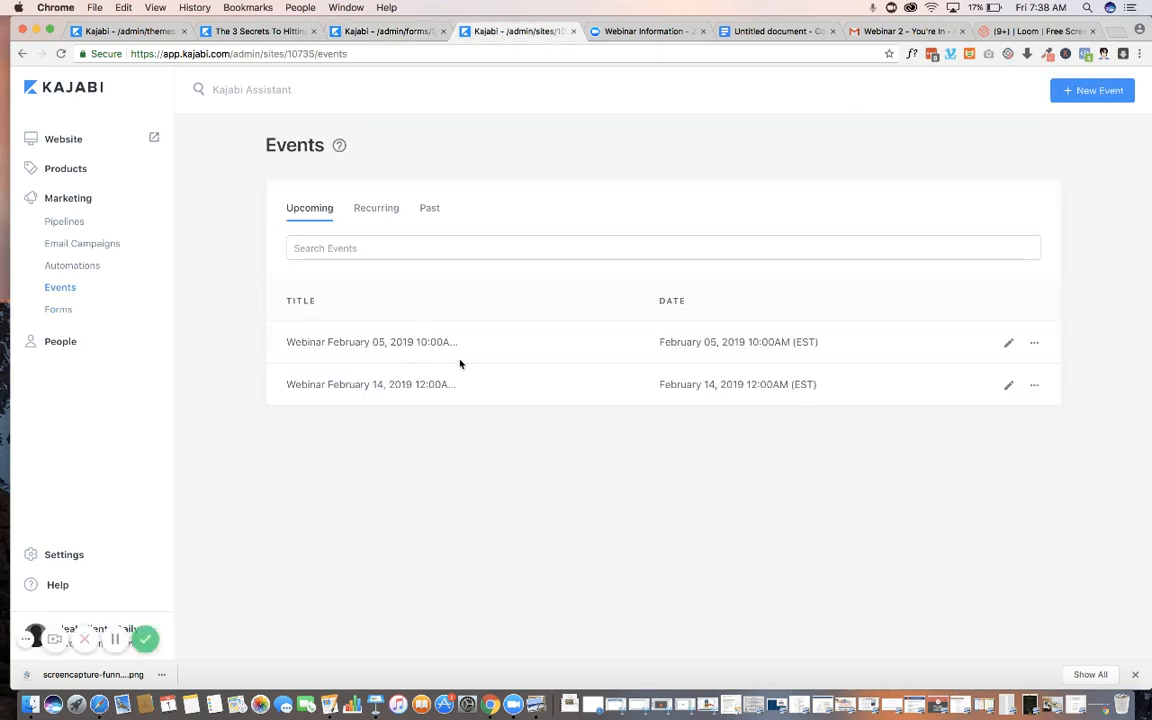
pyautogui.click(1009, 344)
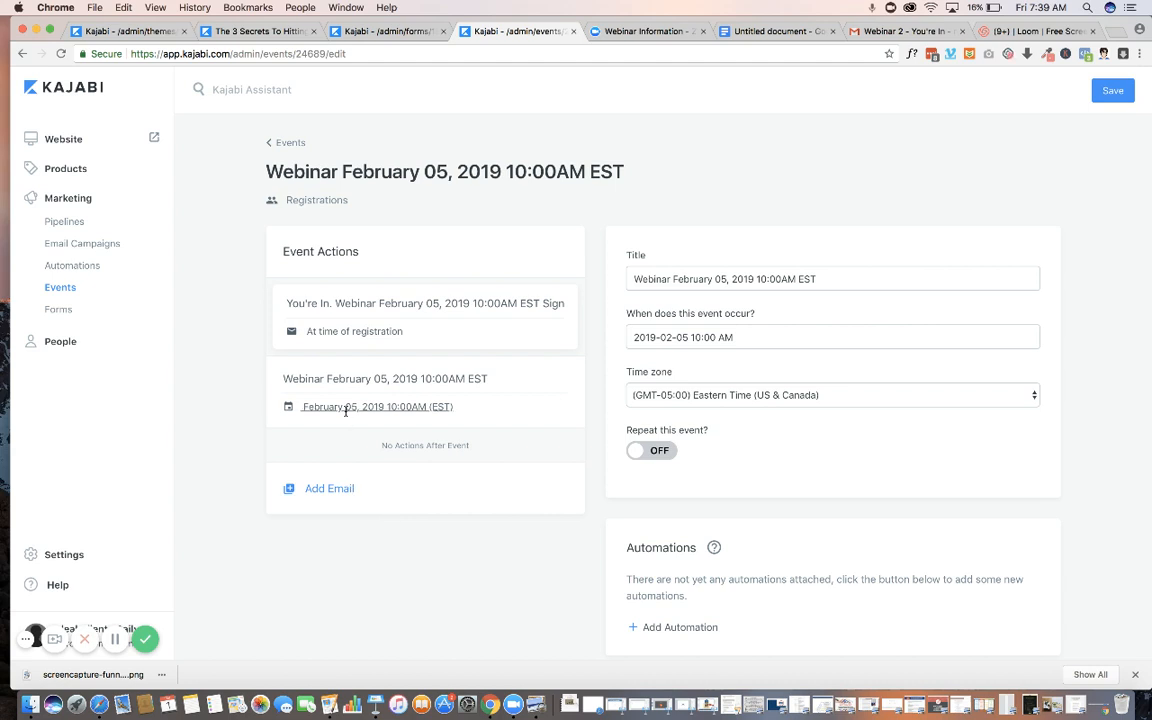
pyautogui.click(352, 334)
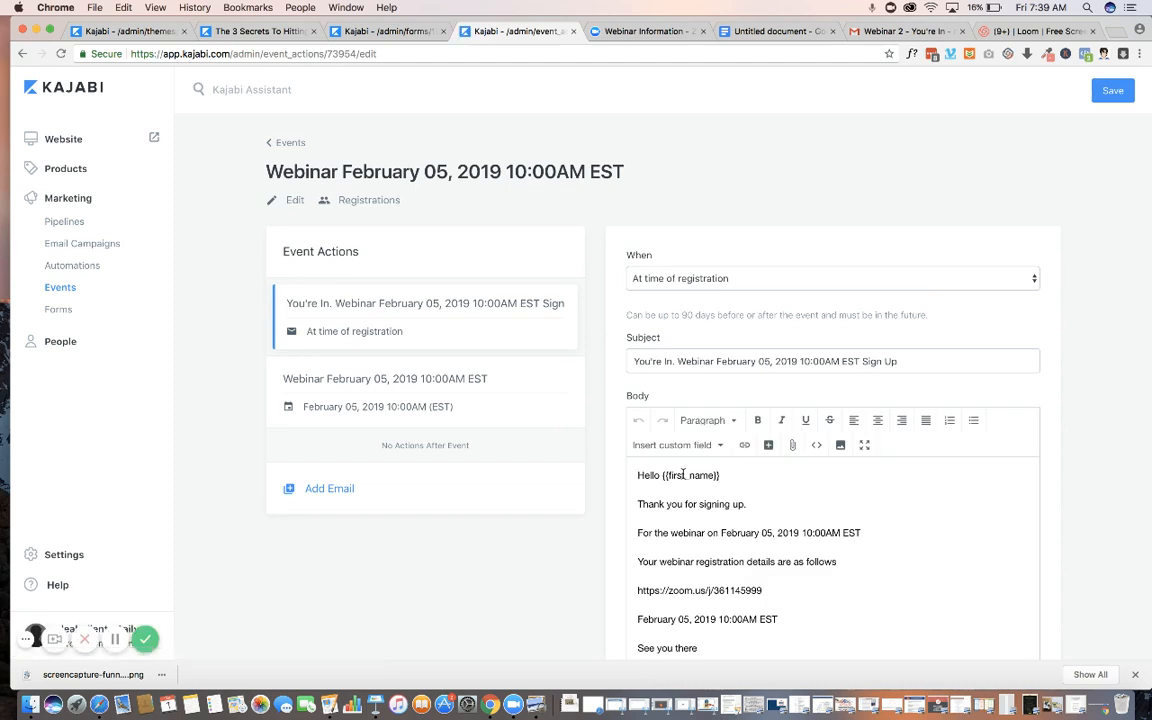
# Compare the landing page's webinar time slots with the Kajabi events list and the times in the Google Docs document.
pyautogui.click(147, 33)
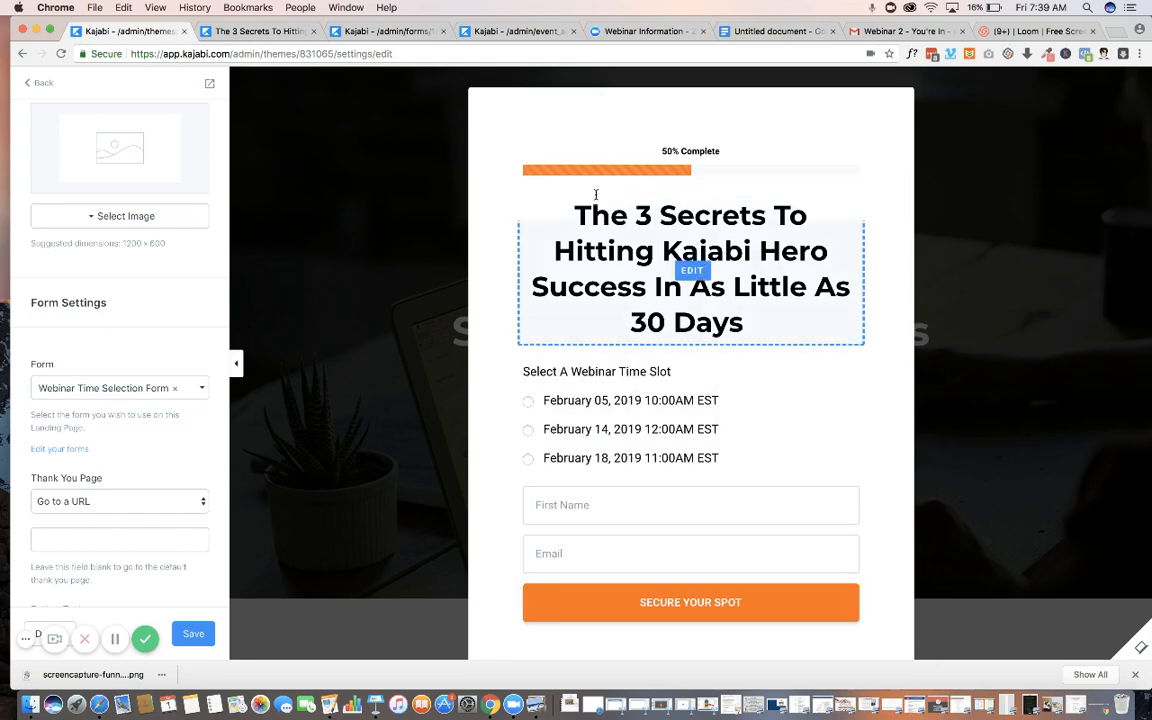
pyautogui.click(527, 33)
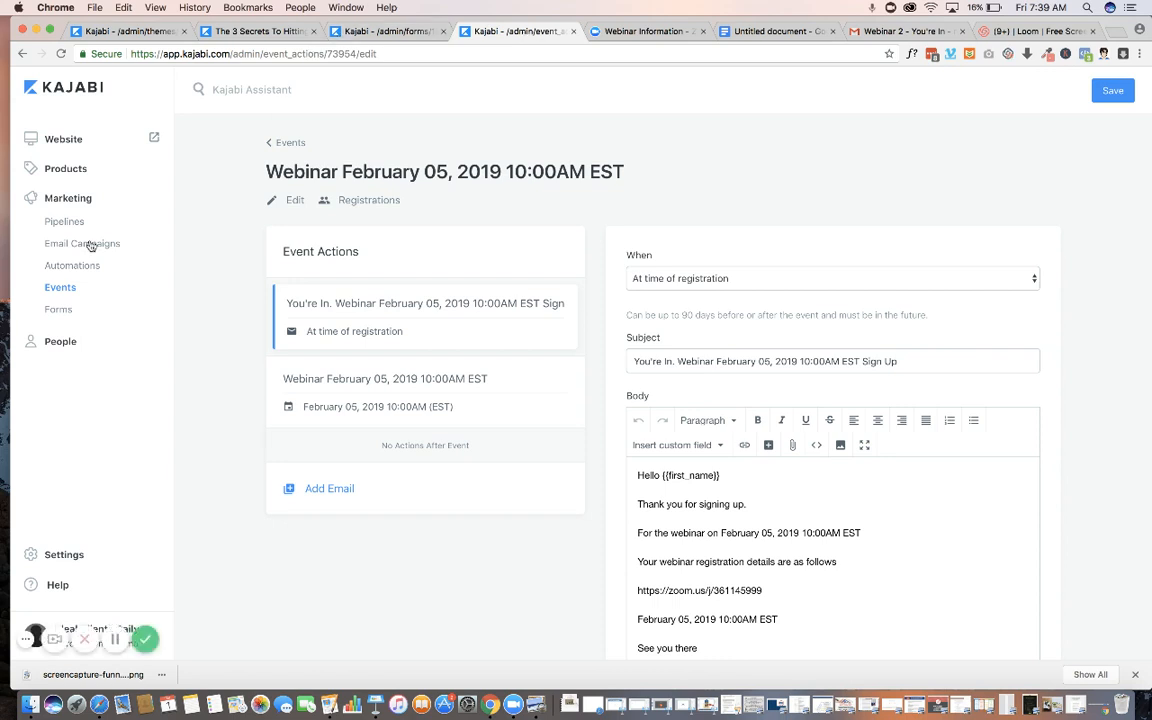
pyautogui.click(60, 288)
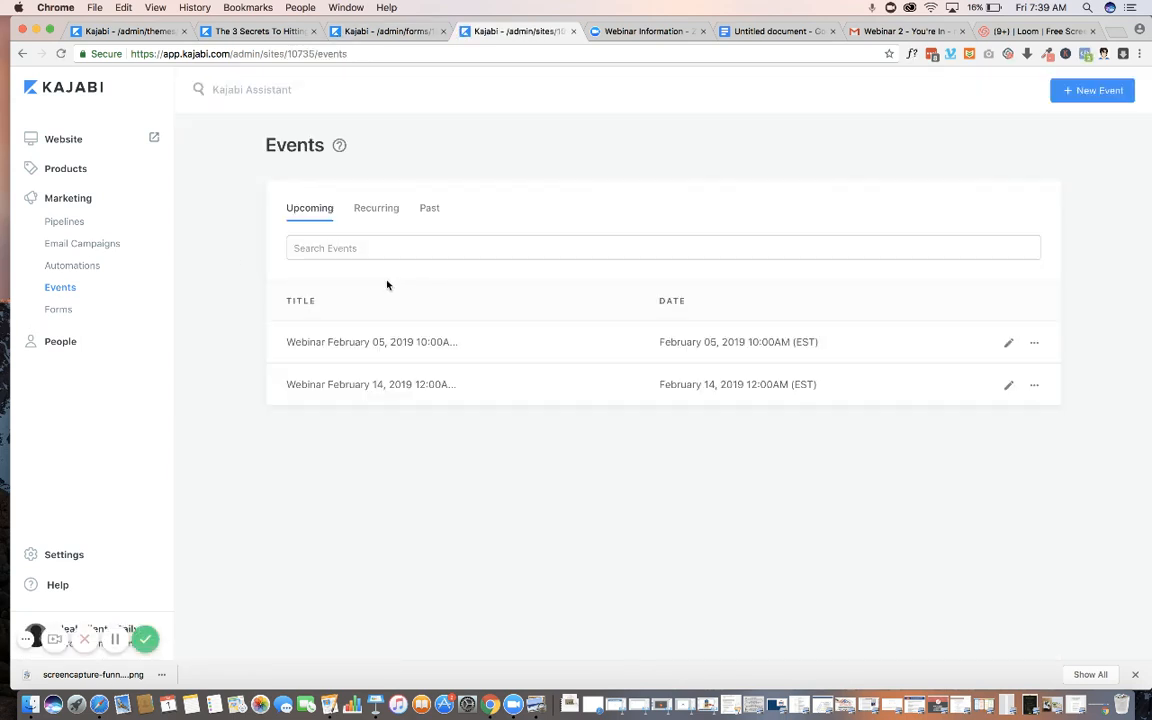
pyautogui.click(760, 31)
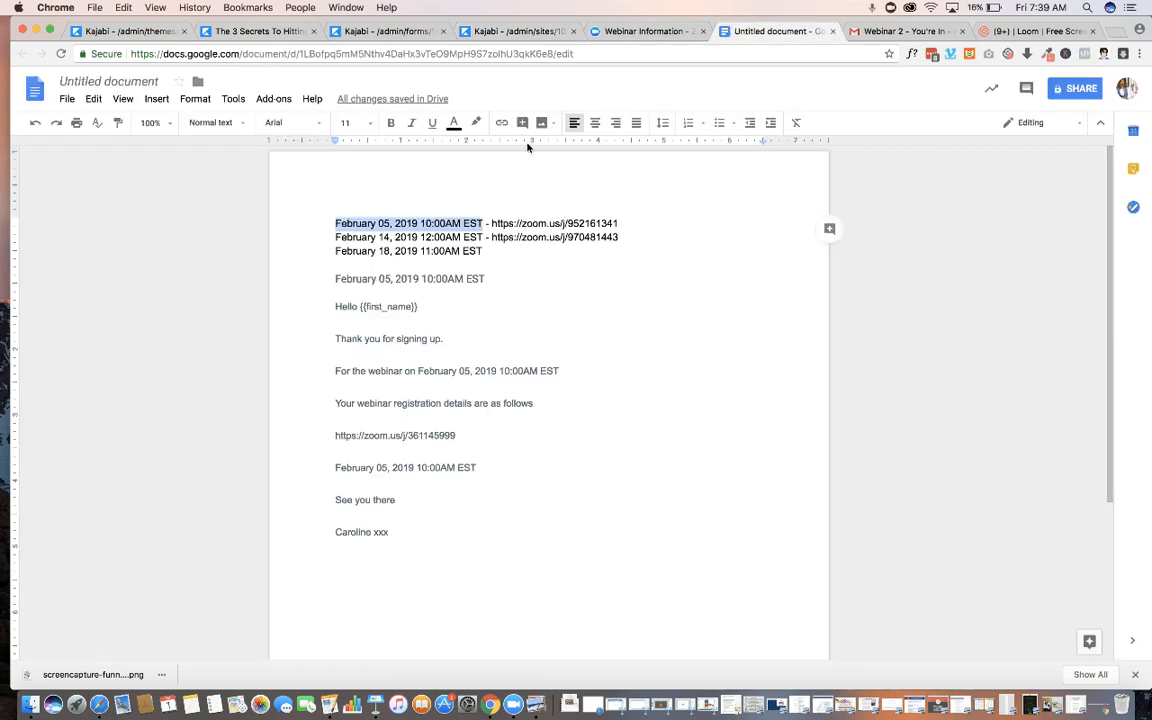
pyautogui.click(481, 222)
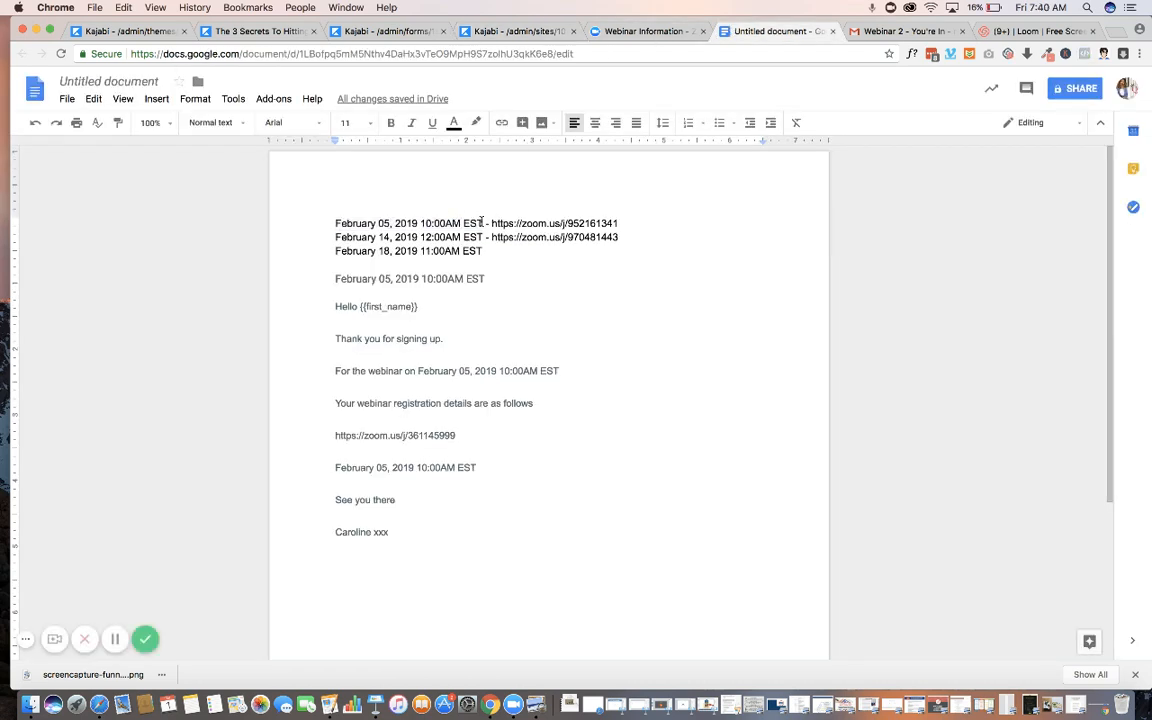
pyautogui.moveTo(482, 223); pyautogui.dragTo(314, 210)
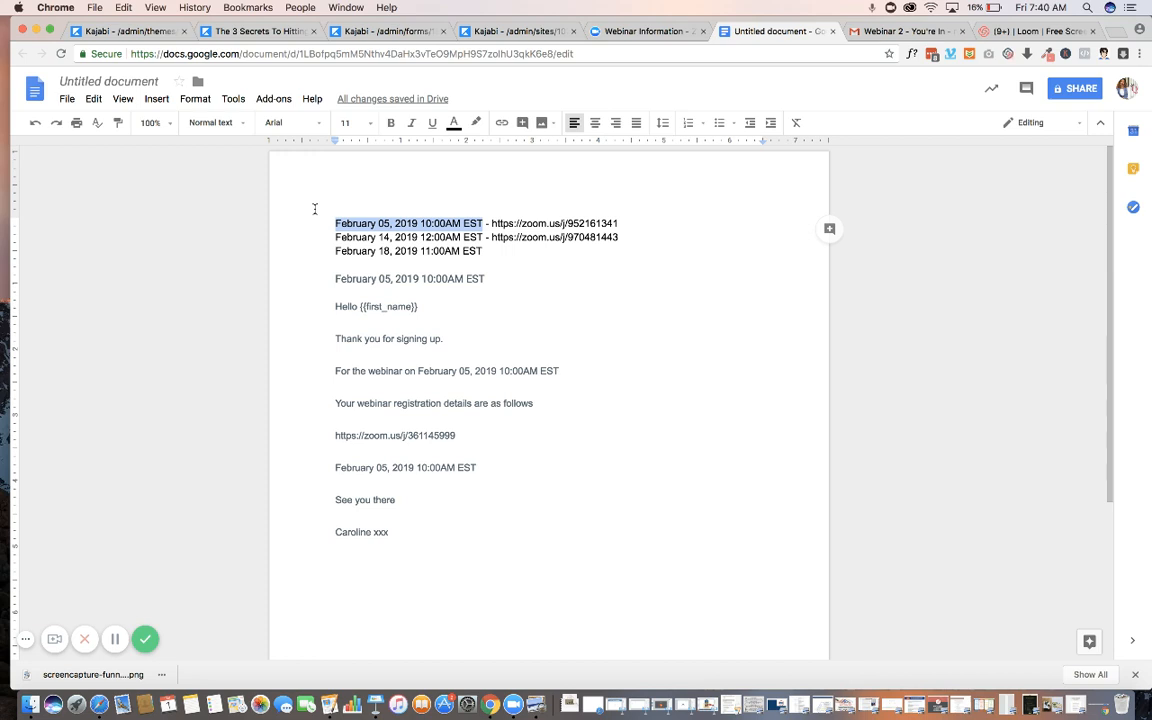
pyautogui.click(288, 36)
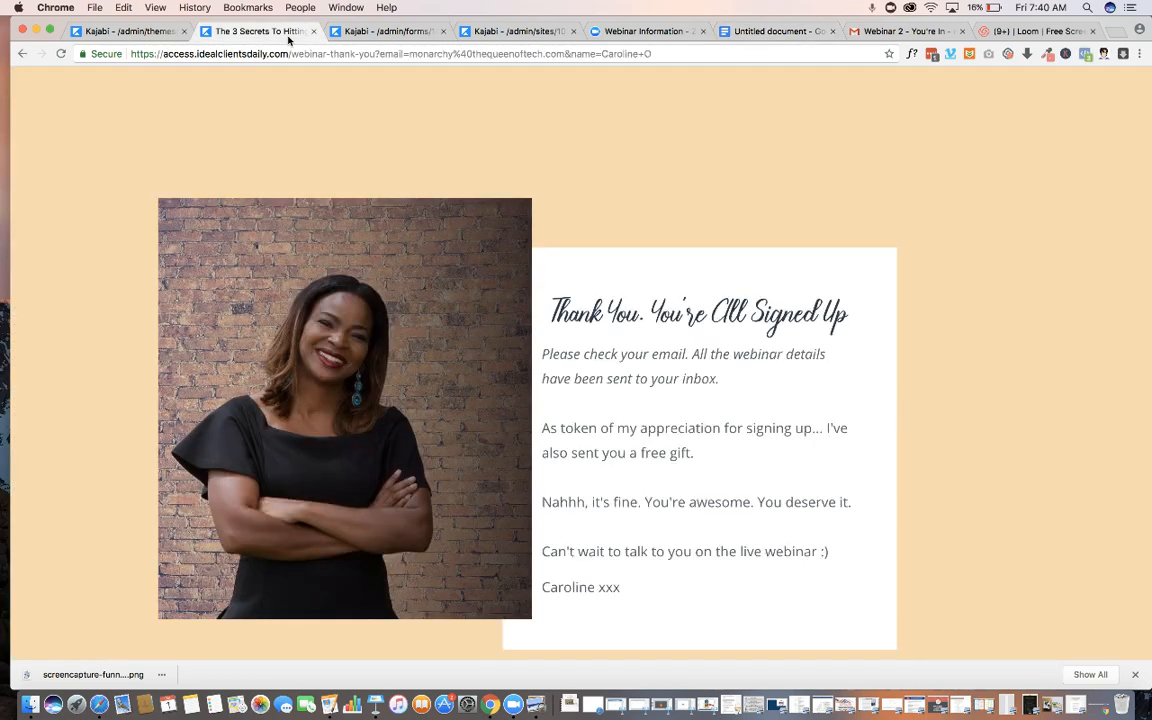
pyautogui.click(158, 38)
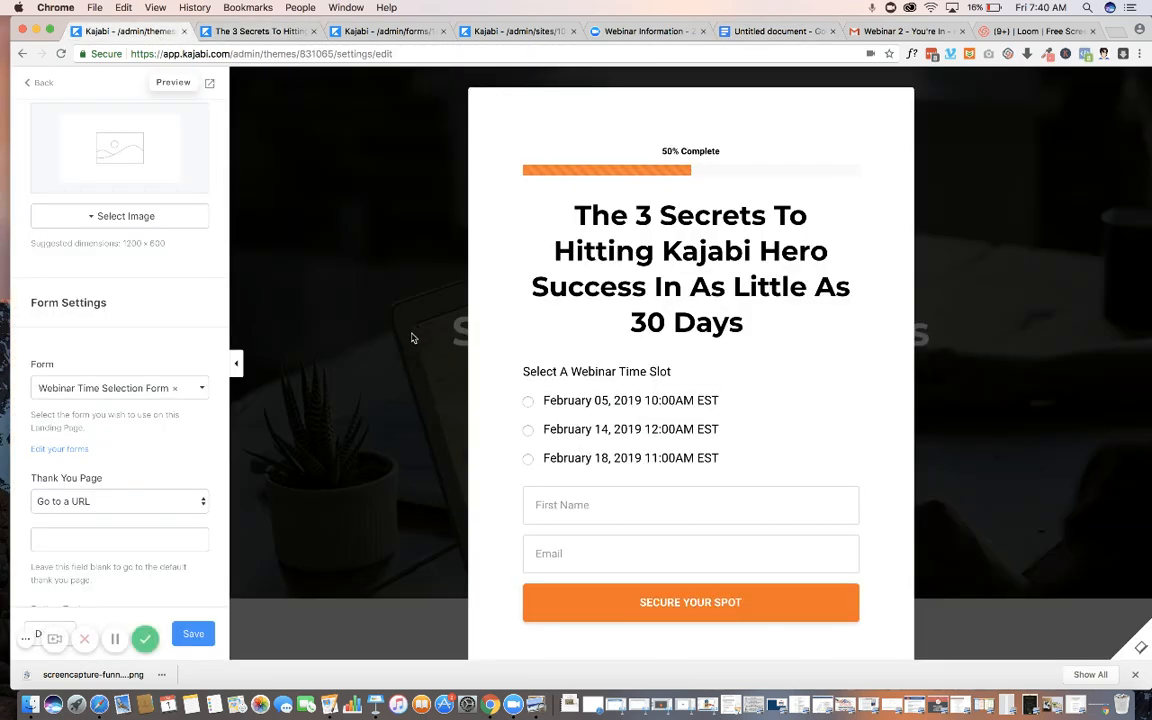
# Start a new automation on the Webinar Time Selection Form that adds a tag when the form is submitted.
pyautogui.click(386, 32)
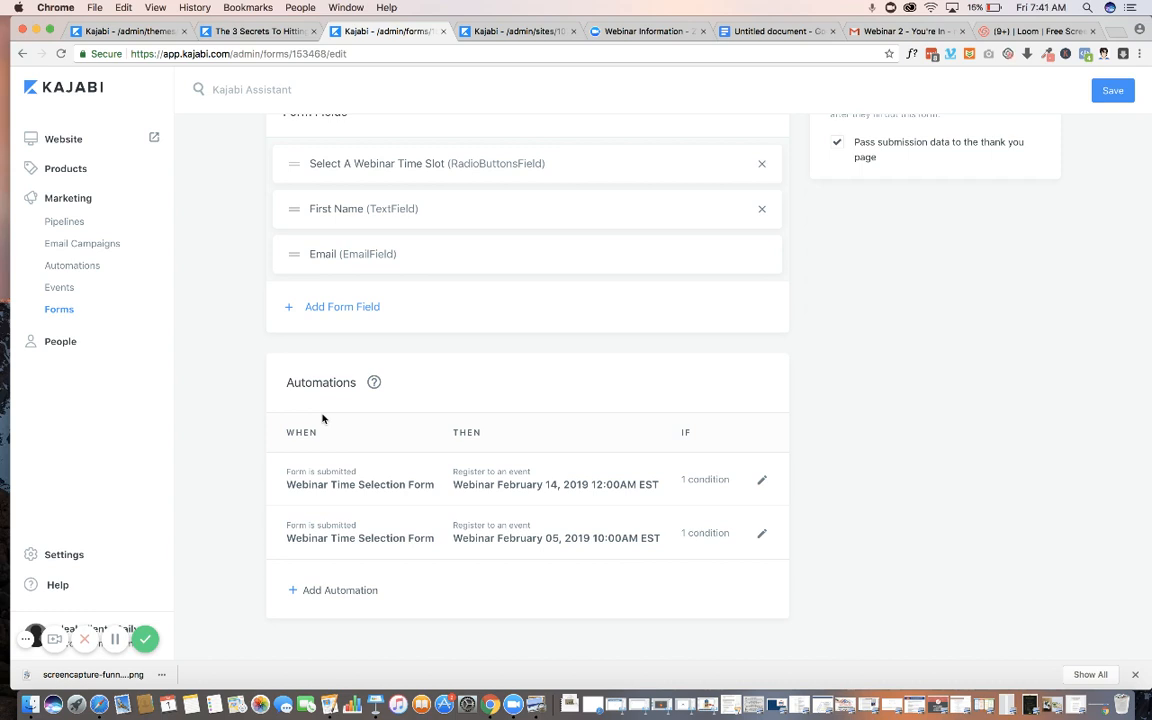
pyautogui.click(319, 596)
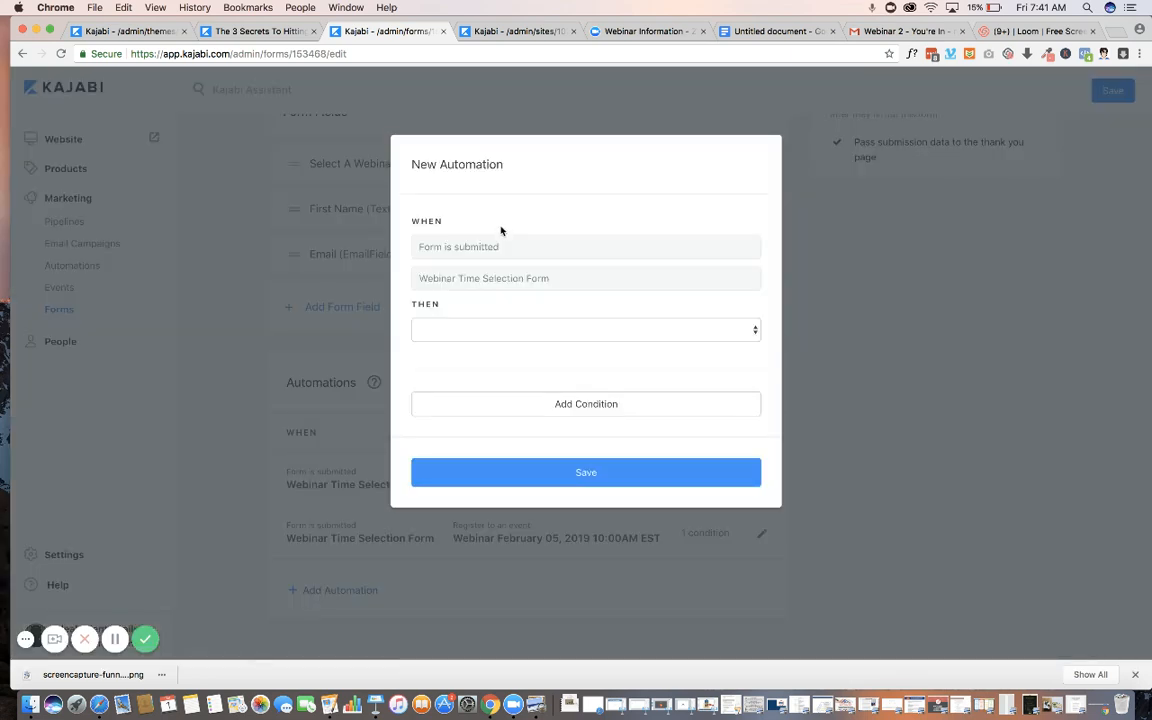
pyautogui.click(483, 328)
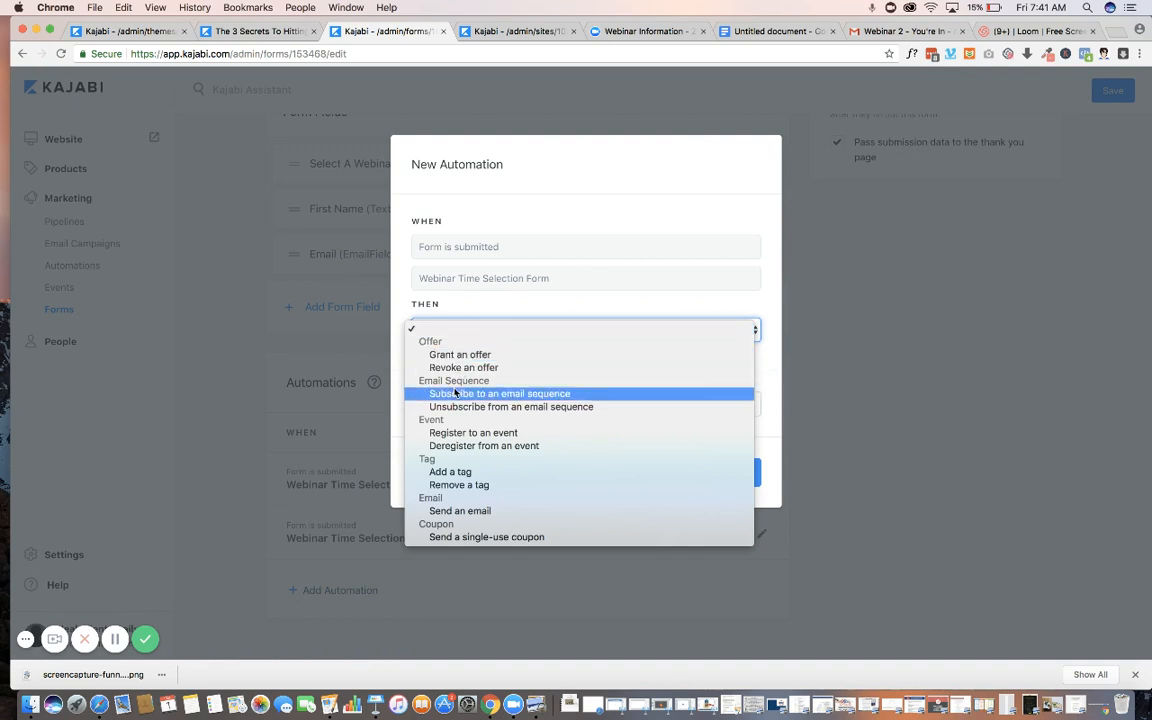
pyautogui.click(446, 471)
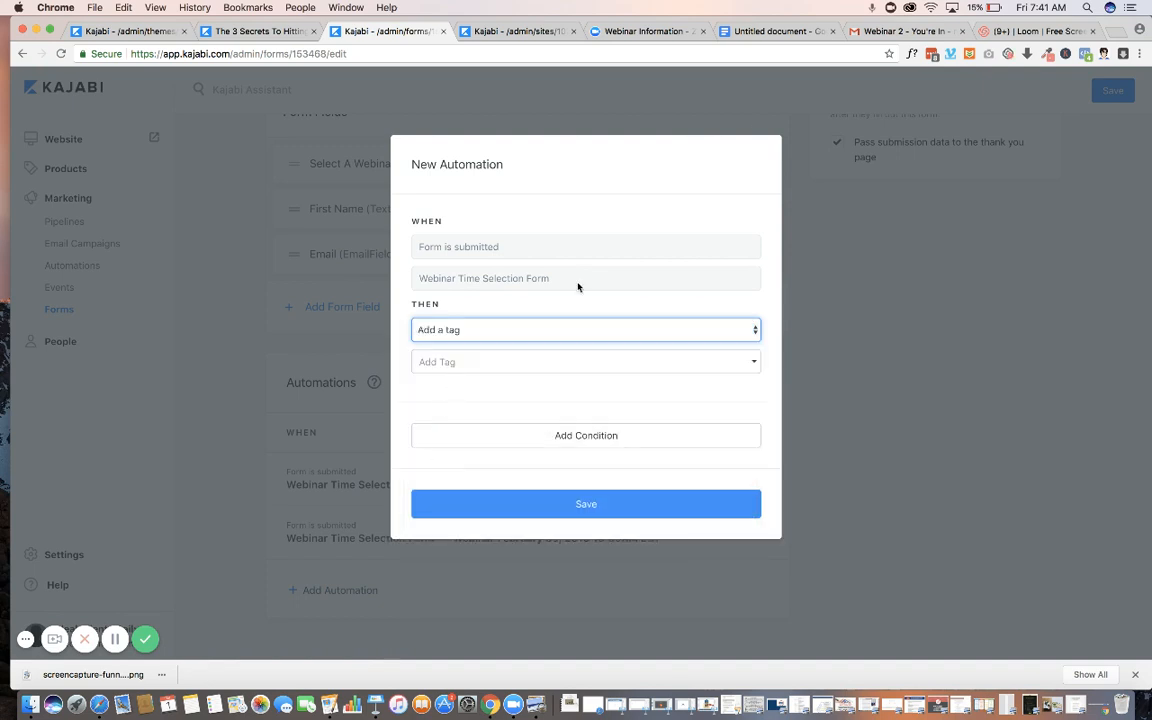
# Switch to Google Docs, select the first webinar time "February 05, 2019 10:00AM EST", and return to the new Kajabi automation.
pyautogui.click(770, 32)
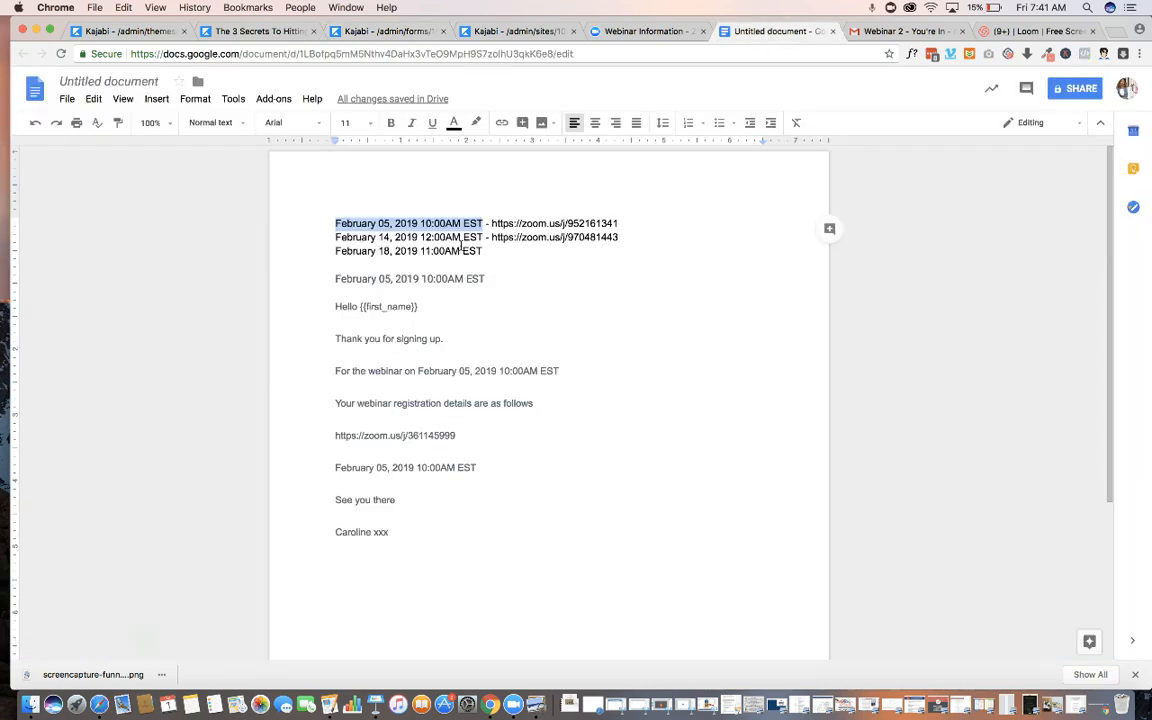
pyautogui.click(395, 224)
pyautogui.doubleClick(397, 223)
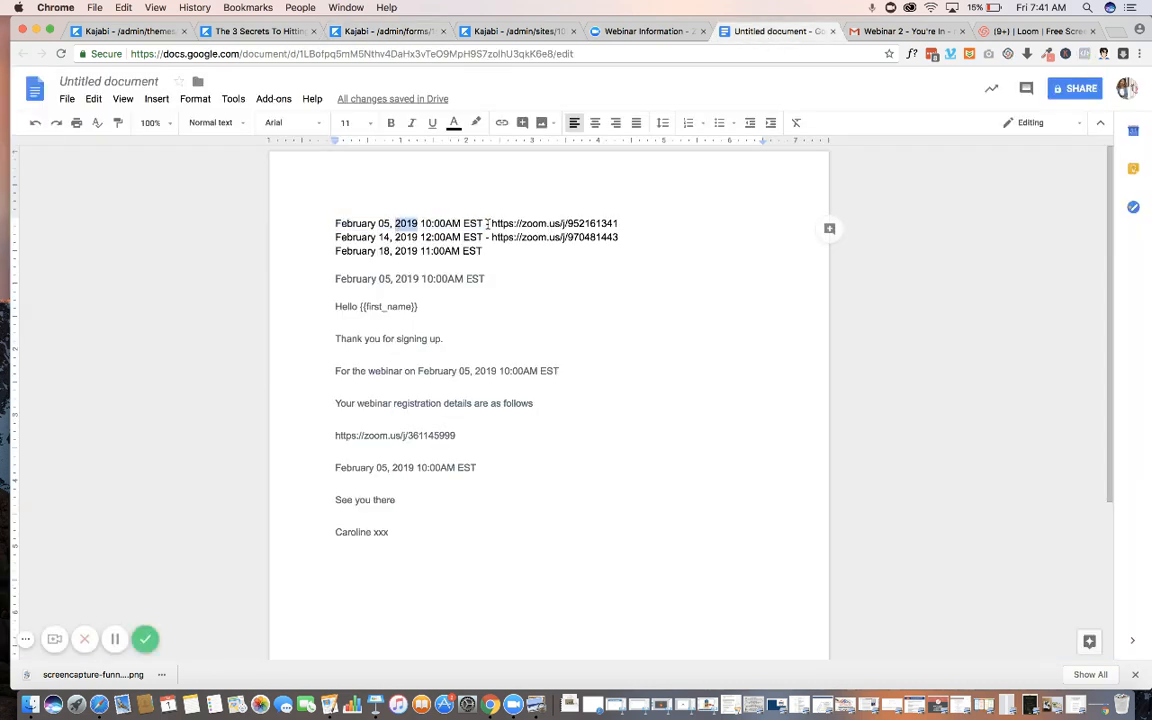
pyautogui.moveTo(483, 223); pyautogui.dragTo(304, 202)
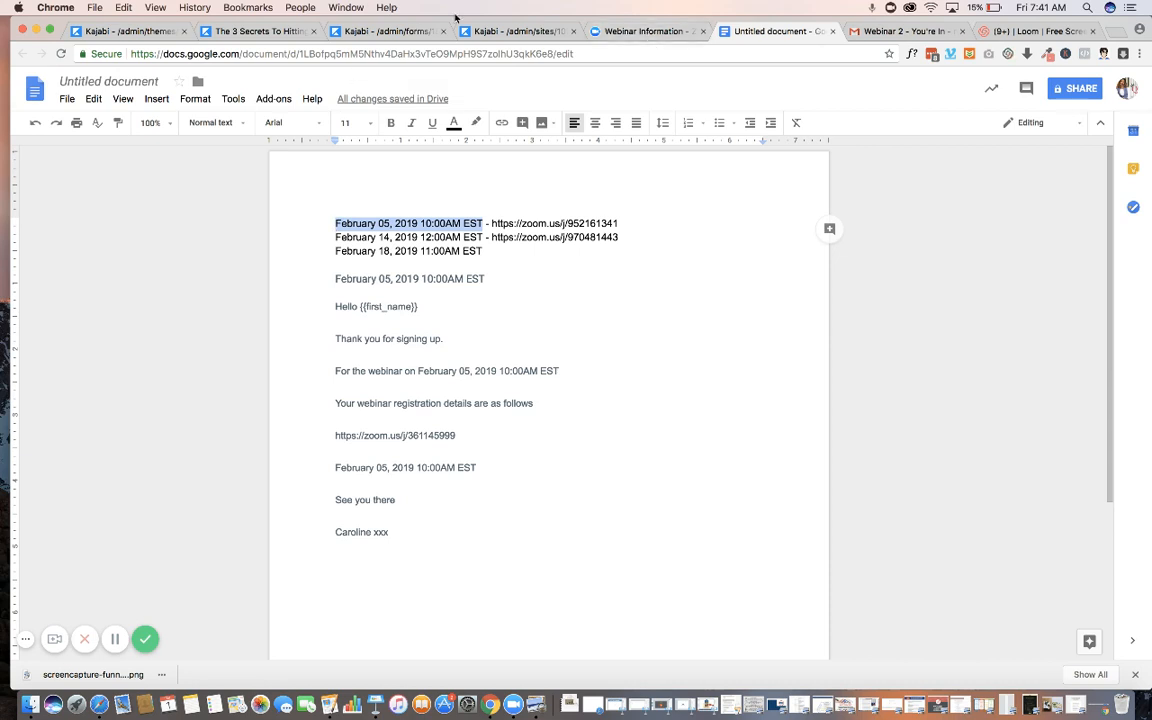
pyautogui.click(383, 33)
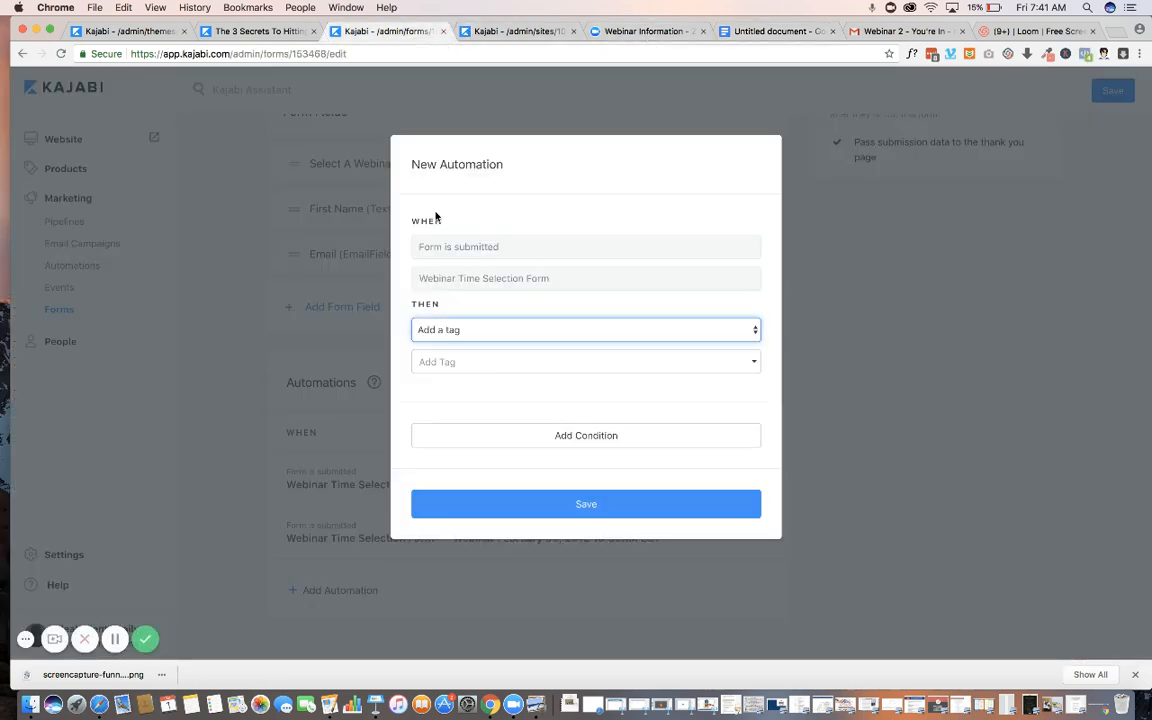
# Try the tag names "webin" and "kajabi" in the new automation, and close it without saving.
pyautogui.click(444, 371)
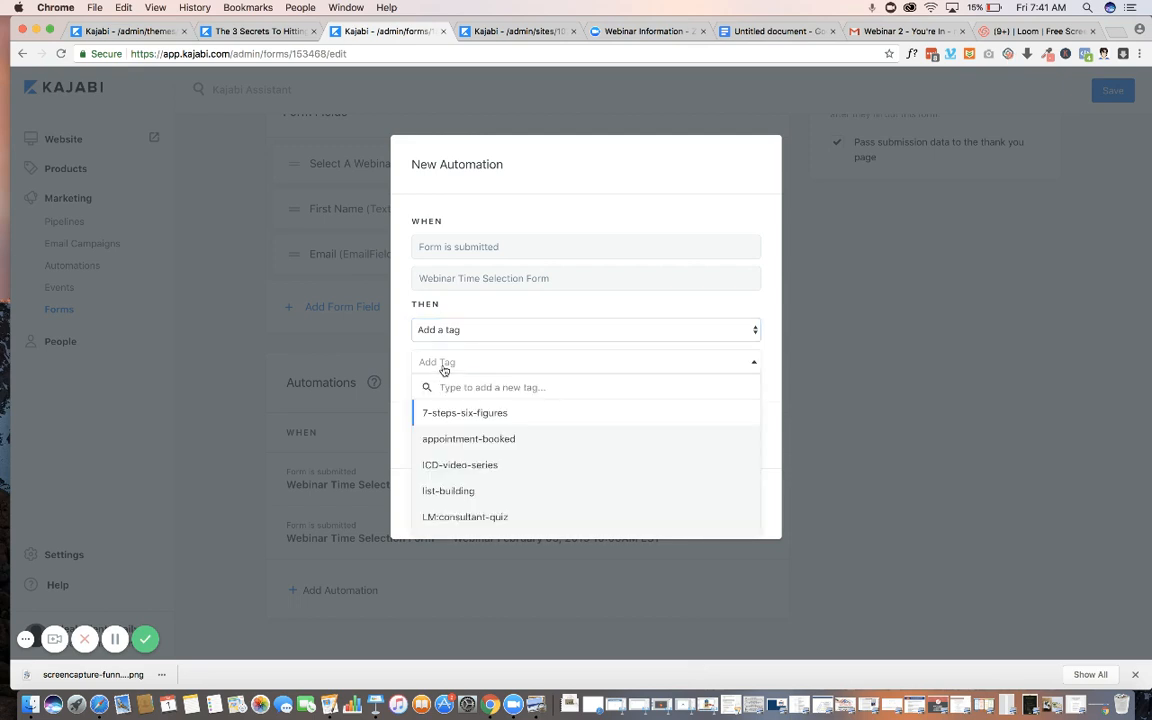
pyautogui.write('webin')
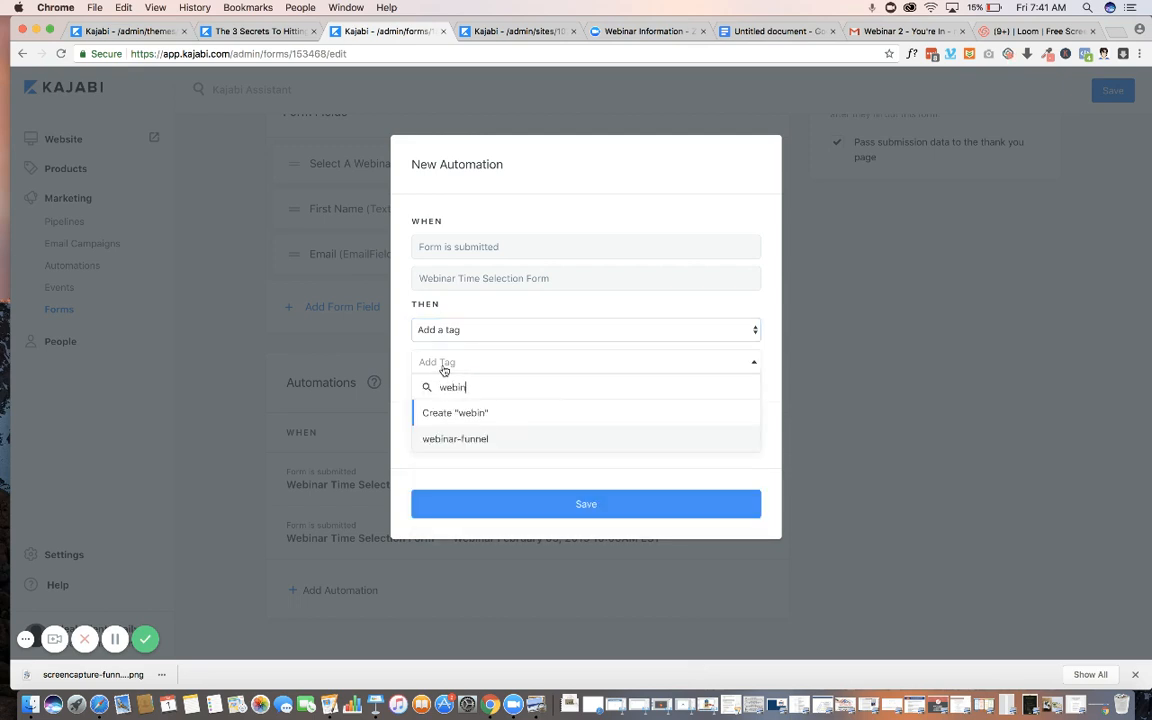
pyautogui.press('BackSpace')
pyautogui.press('BackSpace')
pyautogui.press('BackSpace')
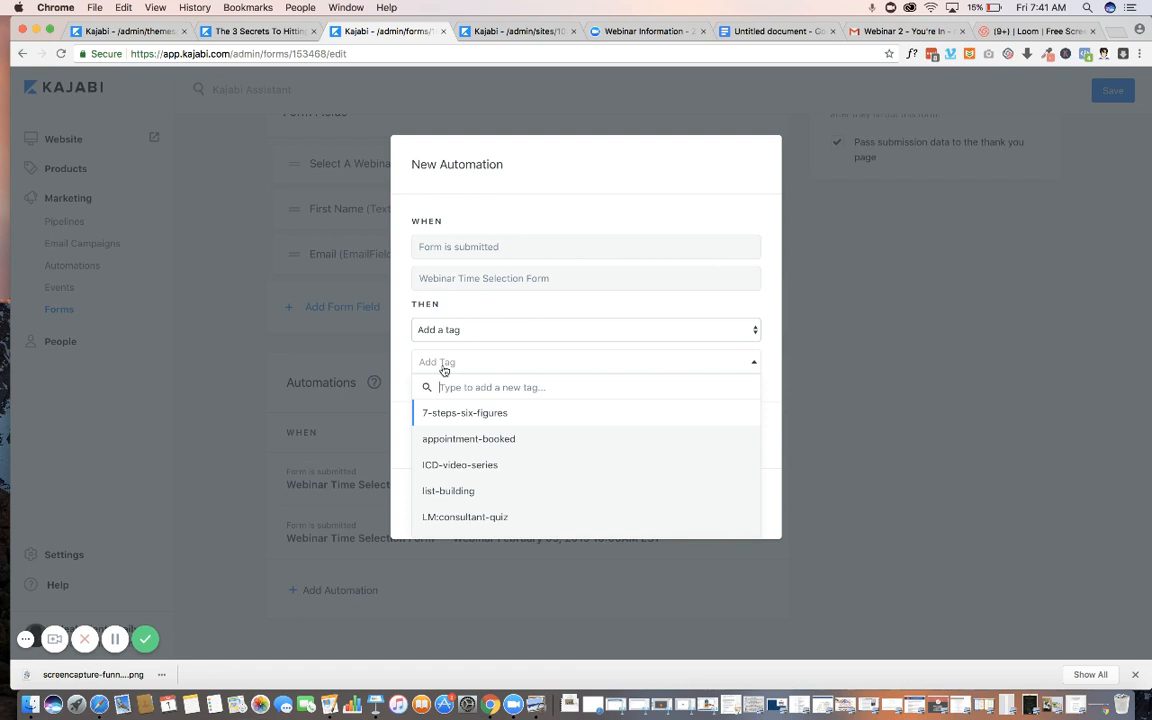
pyautogui.write('kajabi')
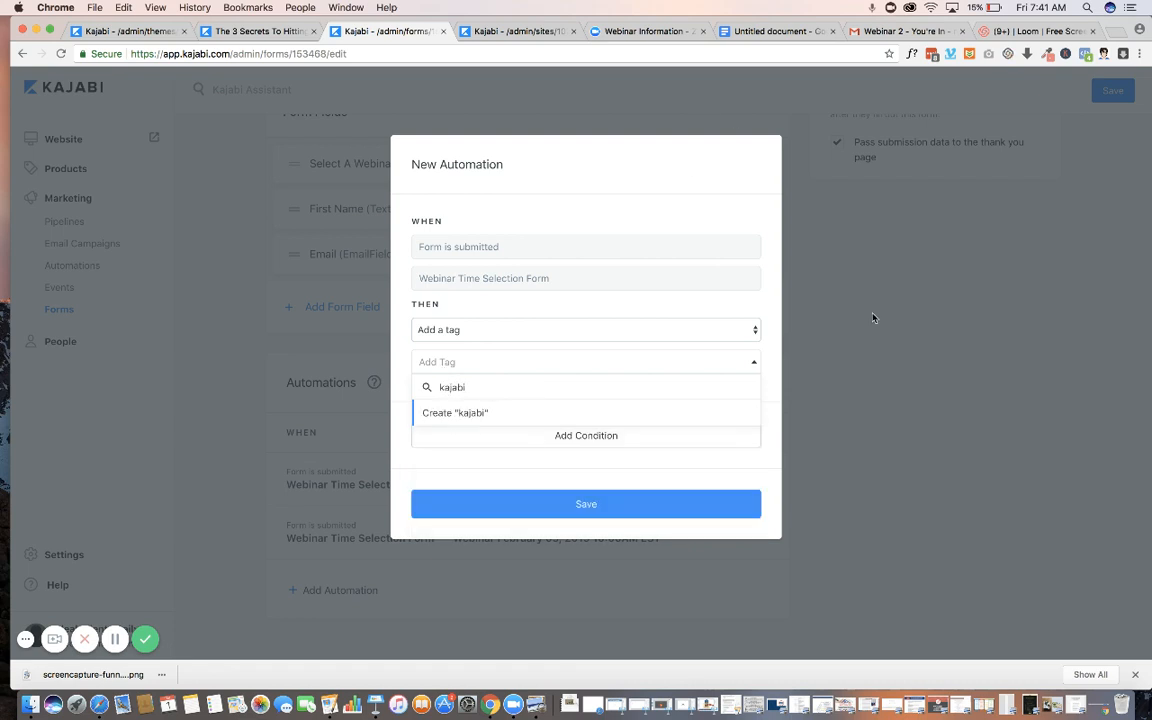
pyautogui.click(908, 331)
pyautogui.click(908, 331)
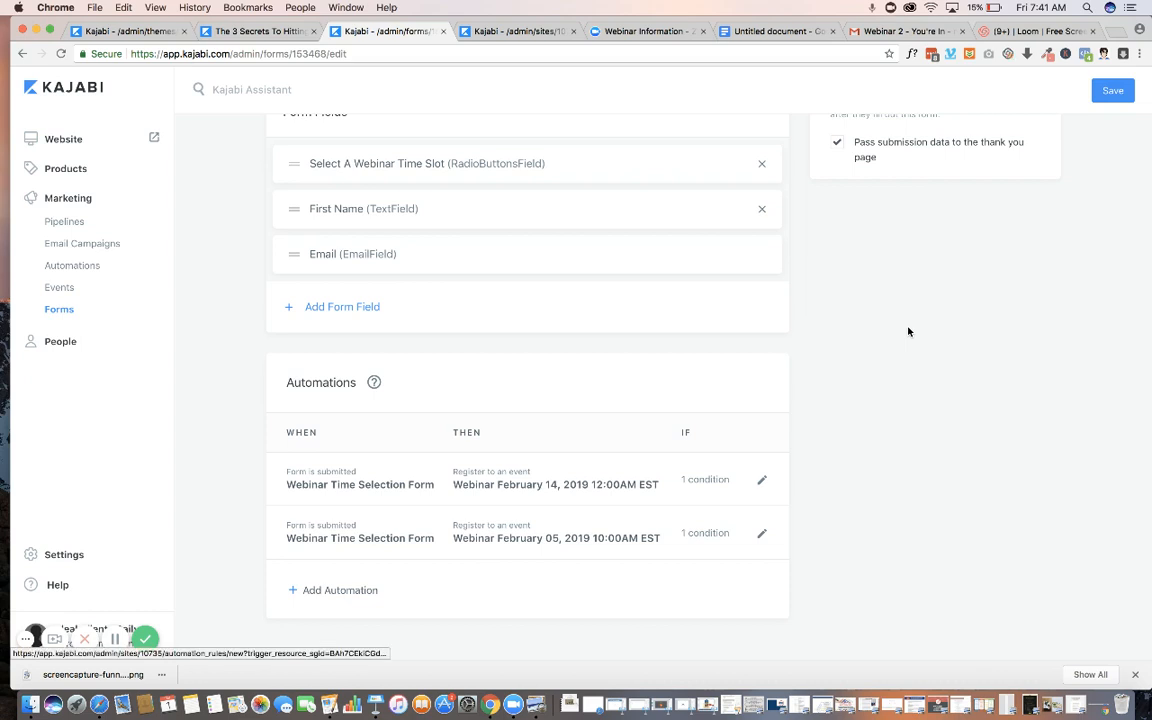